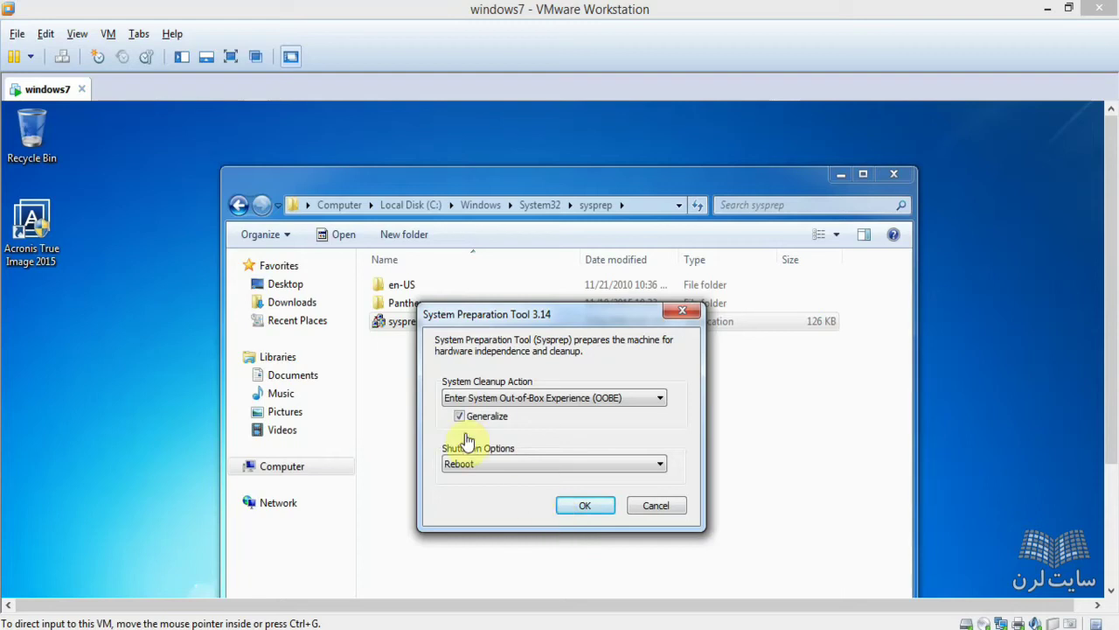
- Show the windows7 virtual machine in full screen and run Sysprep with the current OOBE, Generalize and Reboot options
{"action": "left_click", "coordinate": [233, 56]}
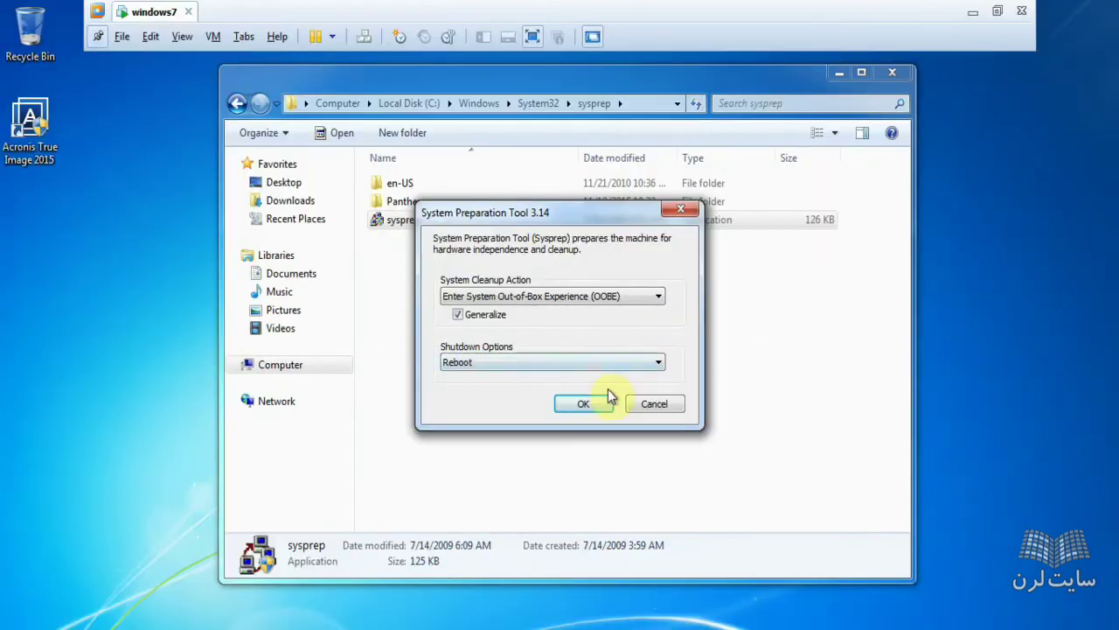
{"action": "left_click", "coordinate": [579, 407]}
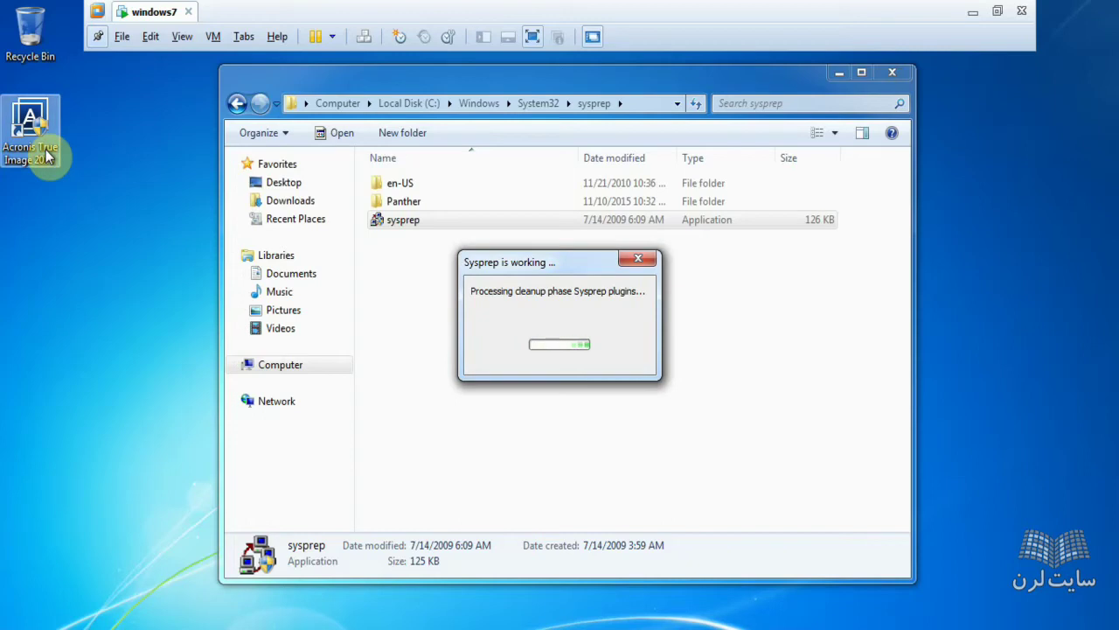
- Set the windows7 virtual machine's CD/DVD (SATA) drive to use the ISO image AcronisBootableMedia.iso
{"action": "right_click", "coordinate": [127, 19]}
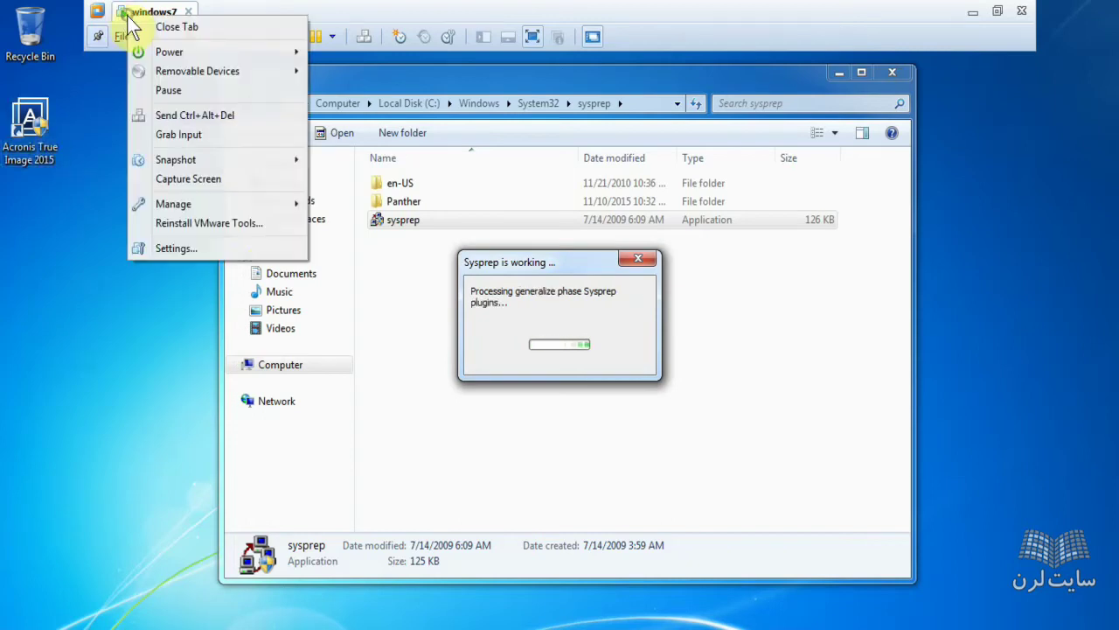
{"action": "left_click", "coordinate": [257, 250]}
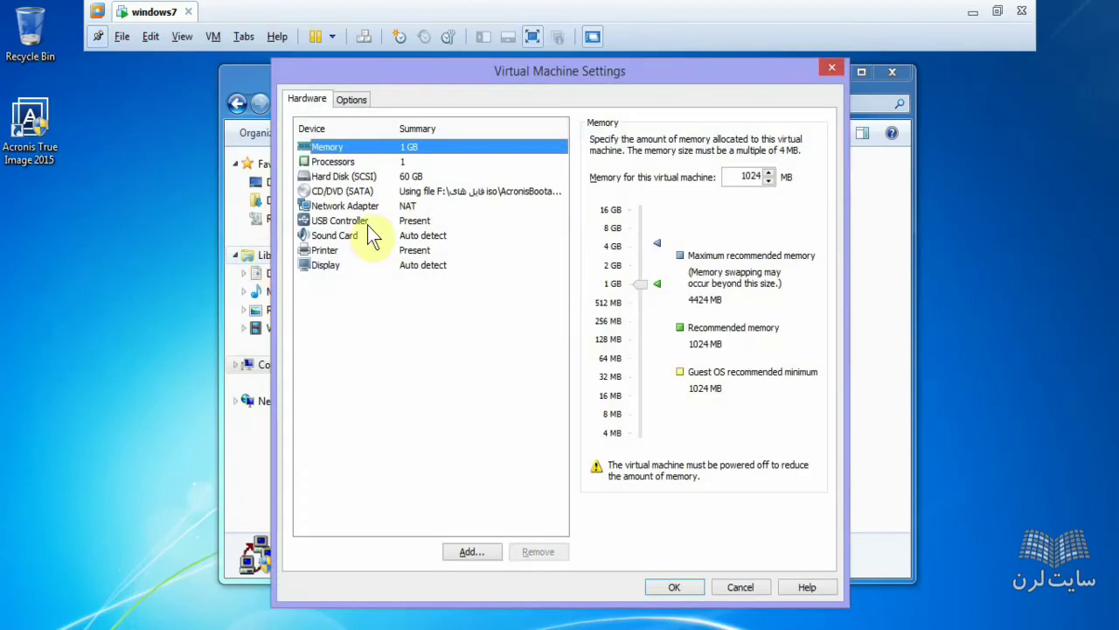
{"action": "left_click", "coordinate": [392, 192]}
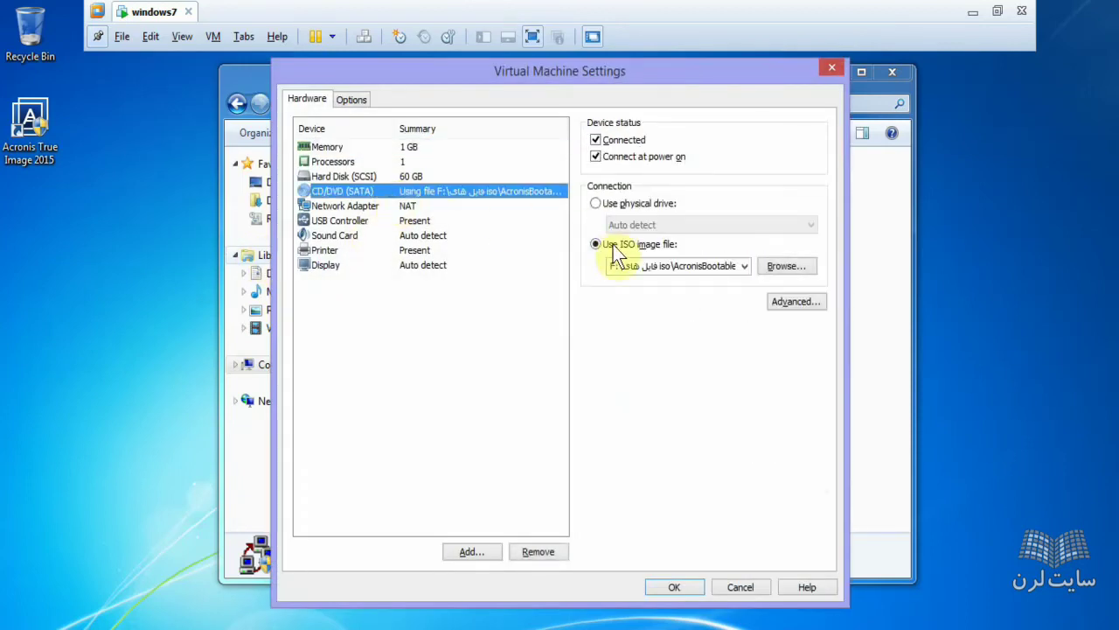
{"action": "left_click", "coordinate": [785, 266]}
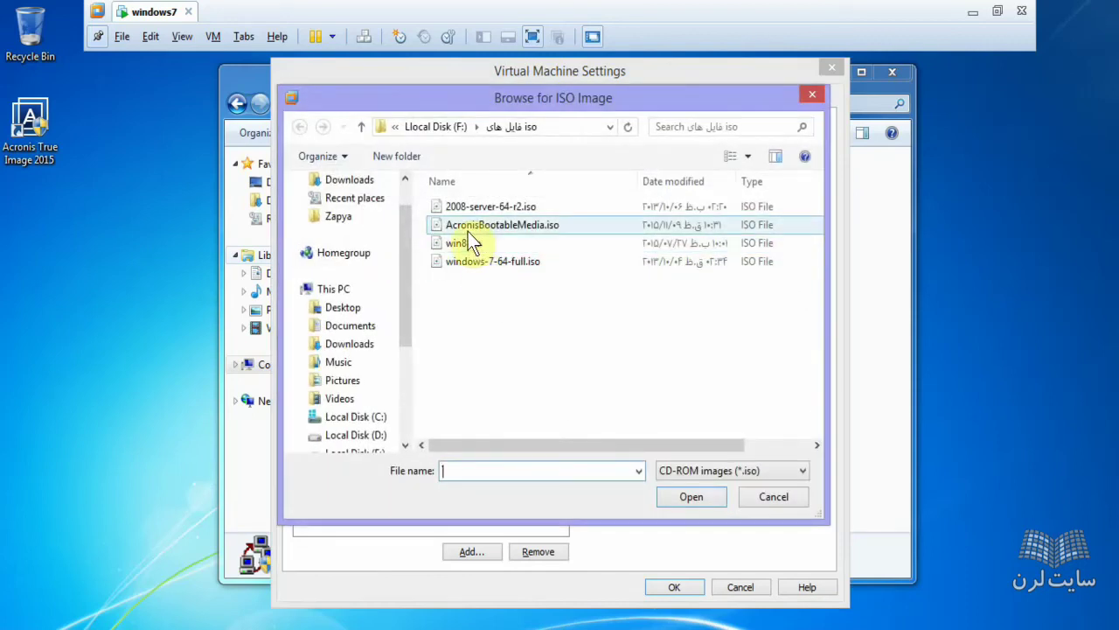
{"action": "left_click", "coordinate": [525, 226]}
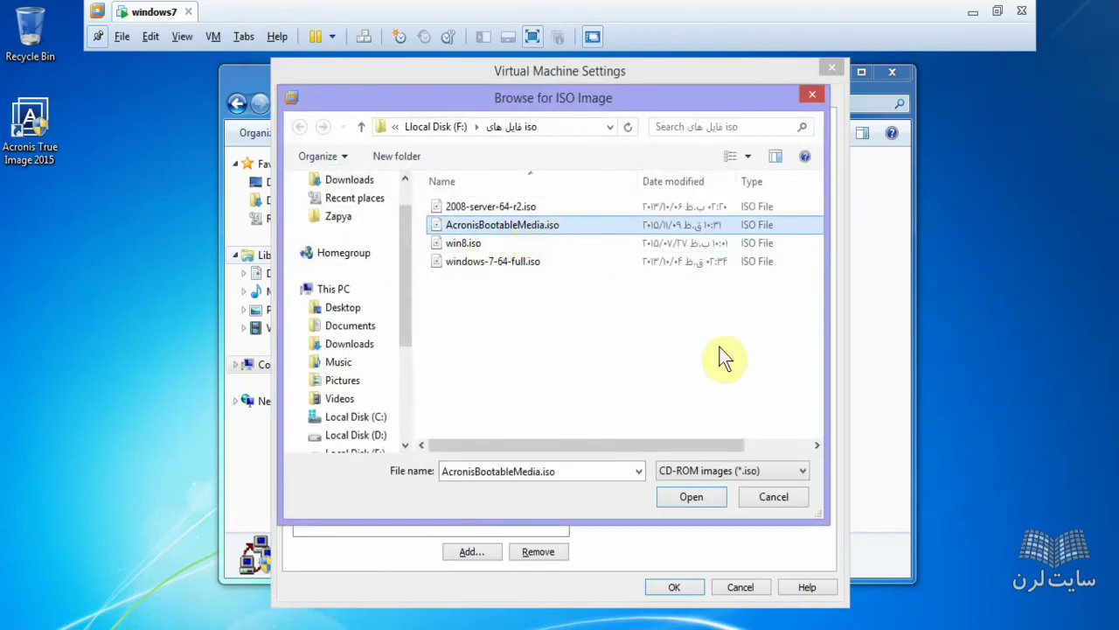
{"action": "left_click", "coordinate": [690, 496]}
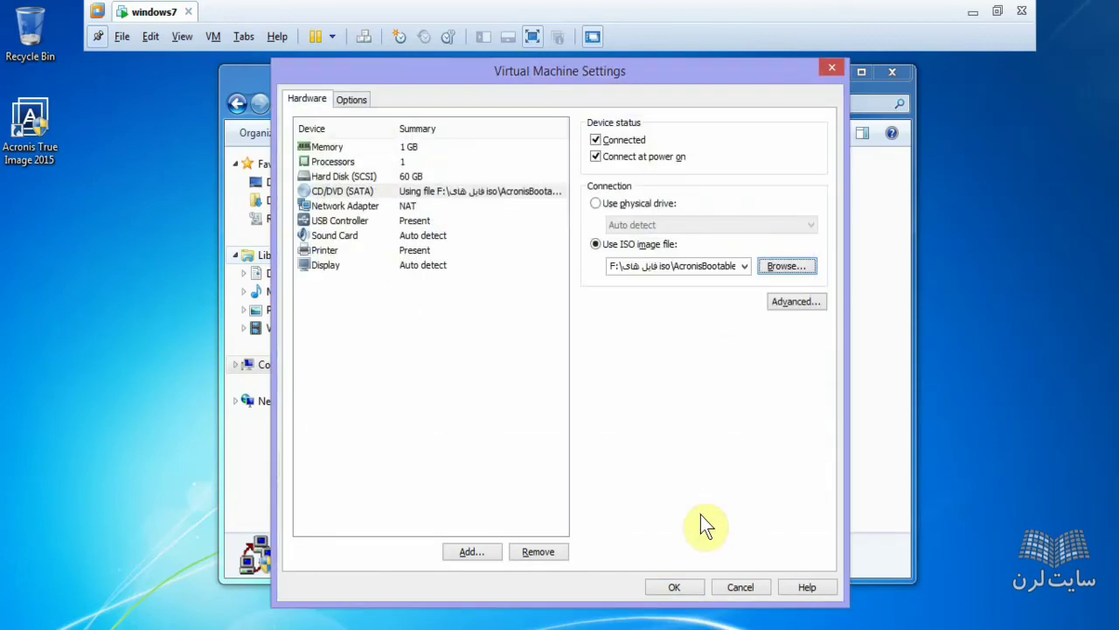
{"action": "left_click", "coordinate": [674, 587]}
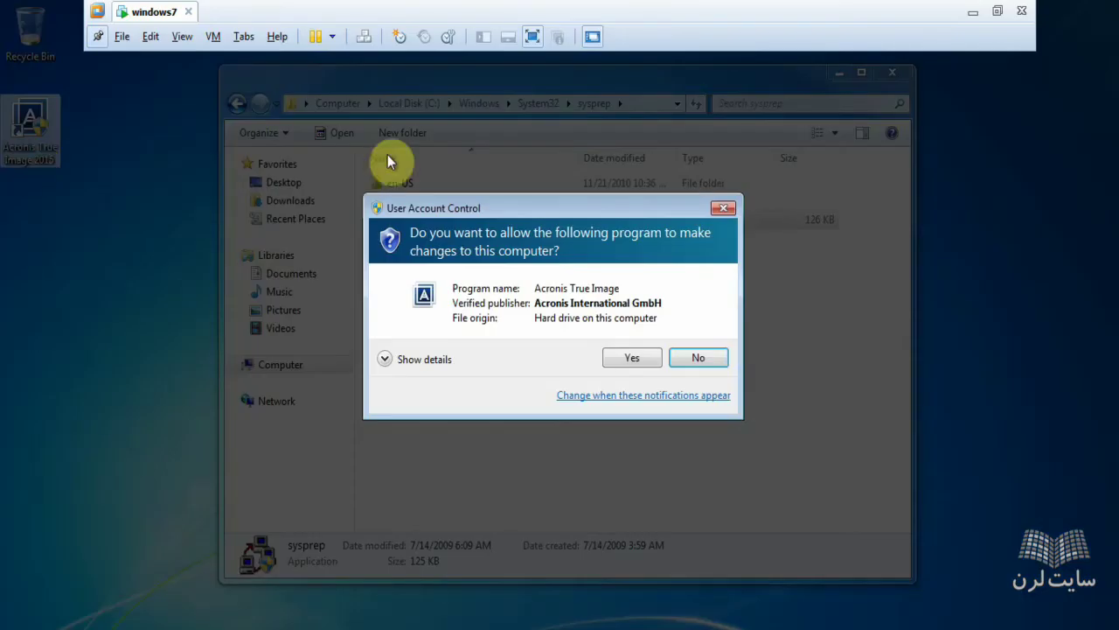
- Decline the User Account Control request for Acronis True Image
{"action": "left_click", "coordinate": [711, 359]}
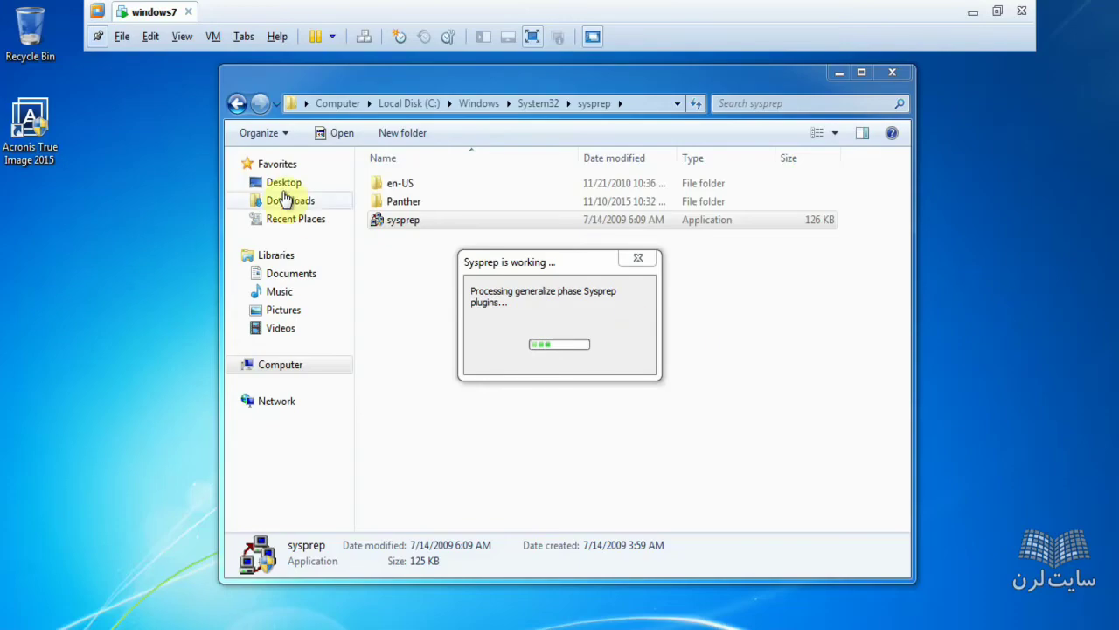
{"action": "left_click_drag", "start_coordinate": [109, 100], "coordinate": [9, 179]}
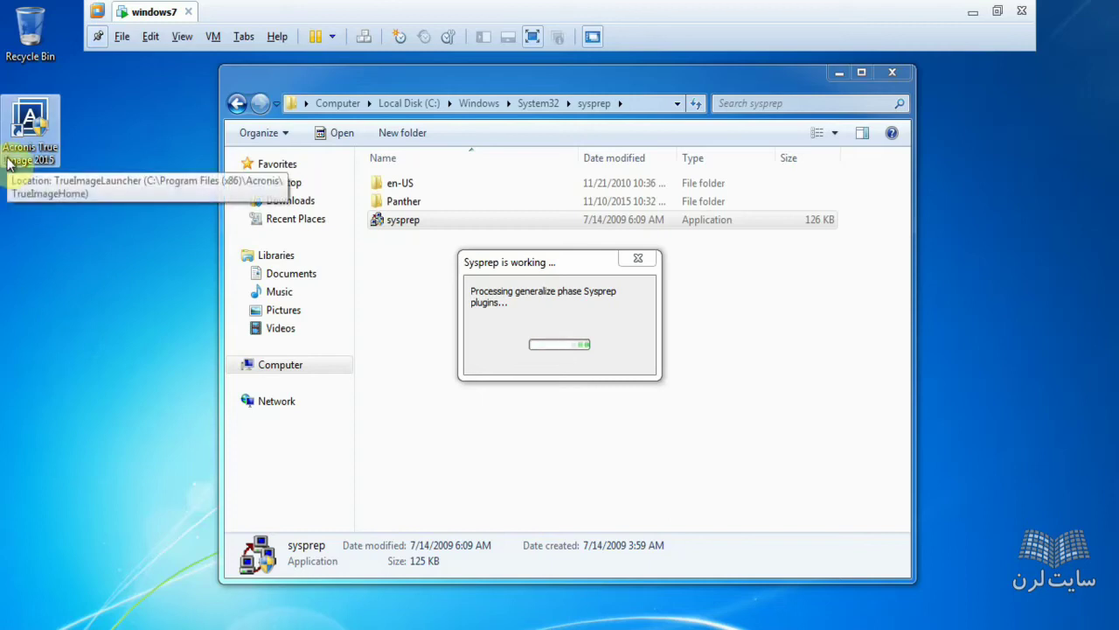
{"action": "left_click", "coordinate": [117, 136]}
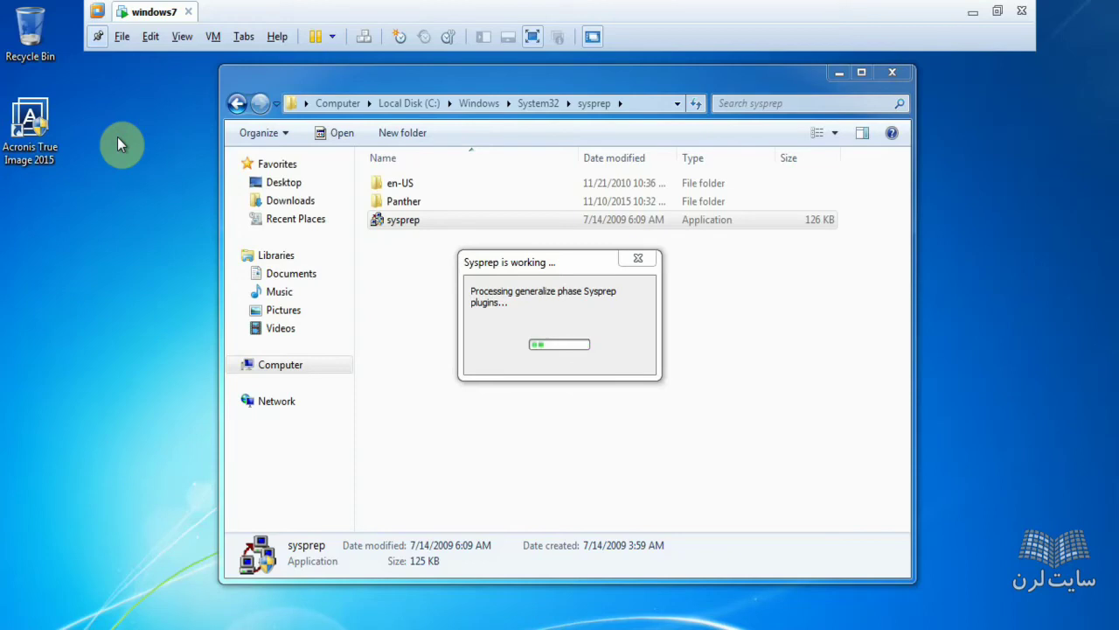
{"action": "left_click", "coordinate": [63, 140]}
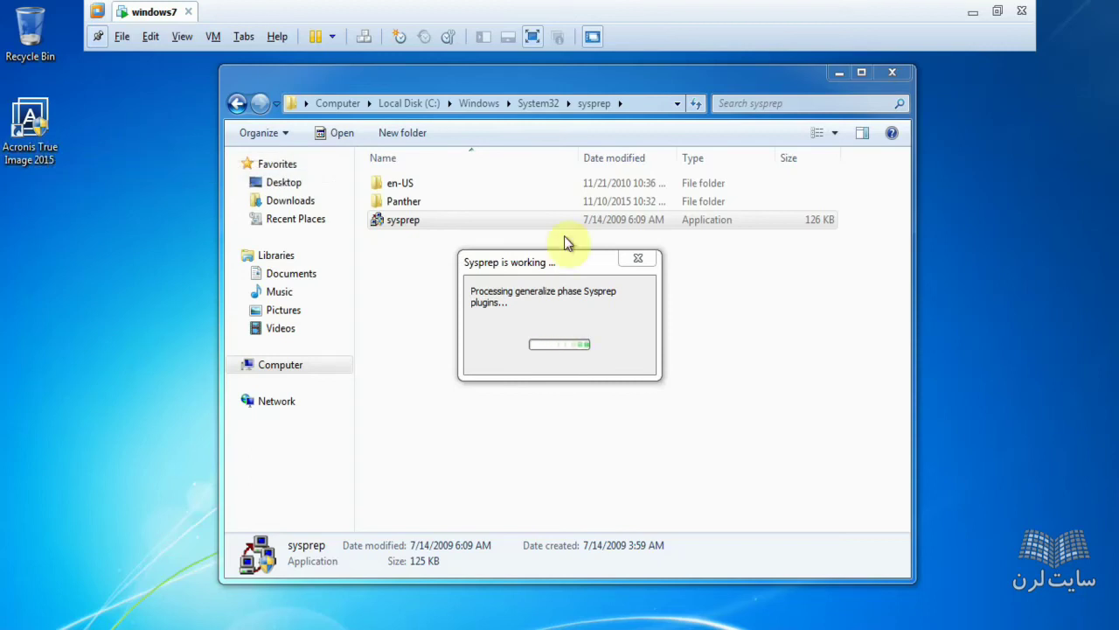
{"action": "left_click", "coordinate": [553, 267]}
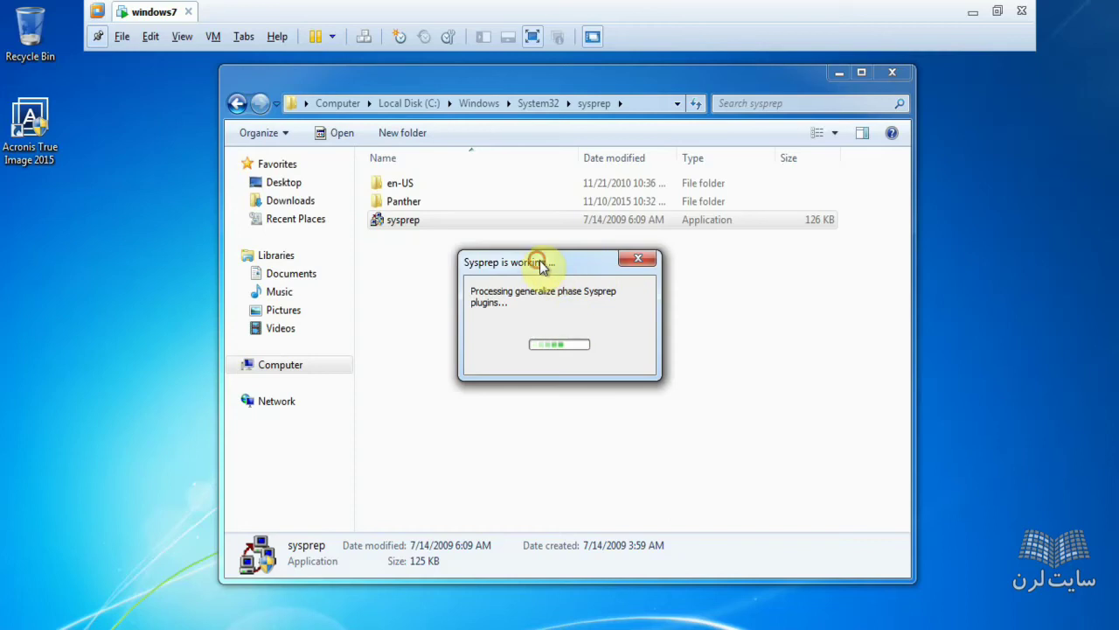
{"action": "left_click_drag", "start_coordinate": [539, 265], "coordinate": [602, 250]}
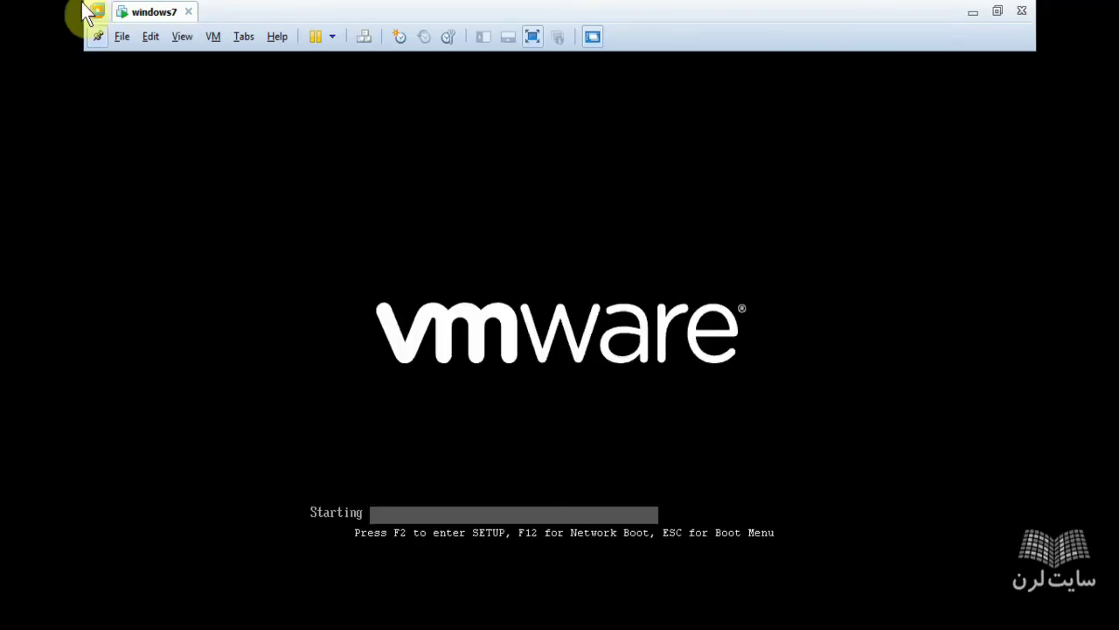
- Enter the BIOS setup during the restart, check the boot device order, and exit saving changes
{"action": "key", "text": "F2"}
{"action": "key", "text": "Right"}
{"action": "key", "text": "Right"}
{"action": "key", "text": "Right"}
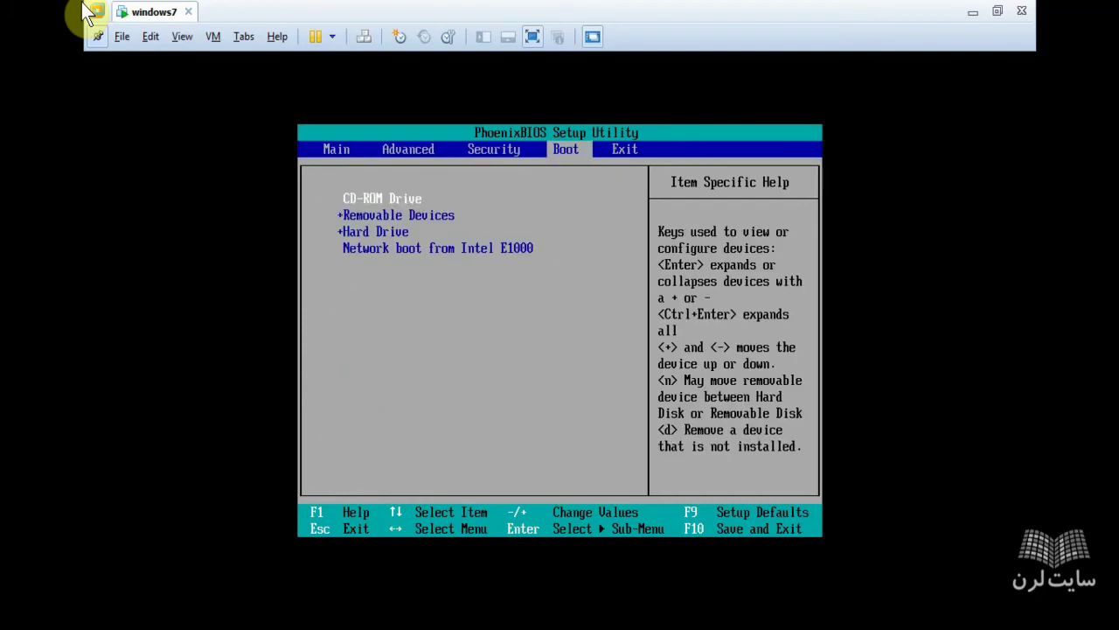
{"action": "key", "text": "Right"}
{"action": "key", "text": "Return"}
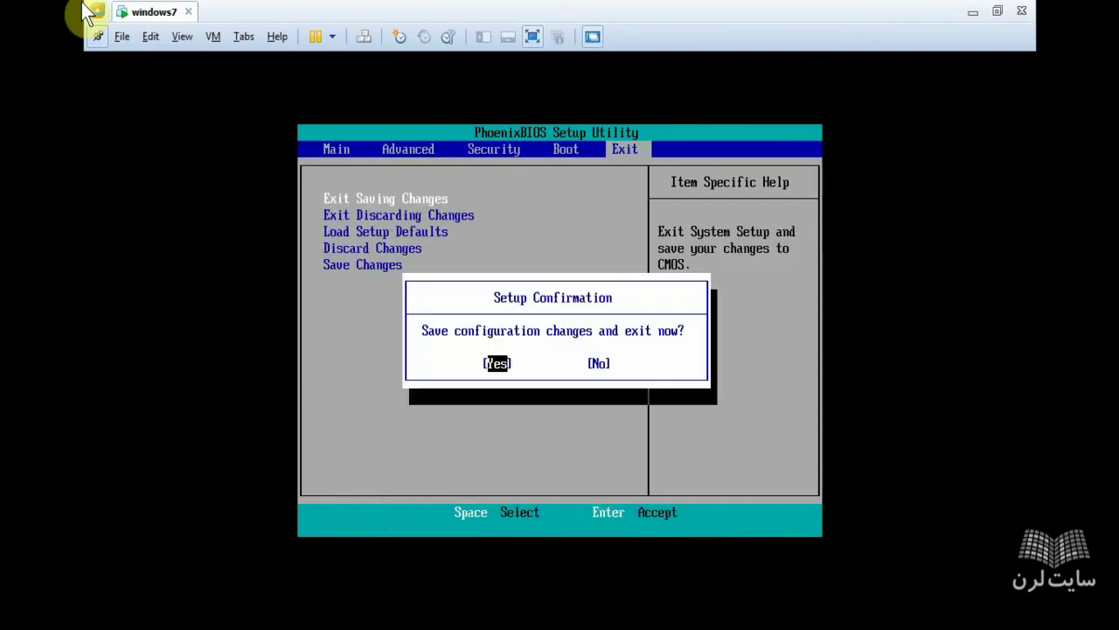
{"action": "key", "text": "Return"}
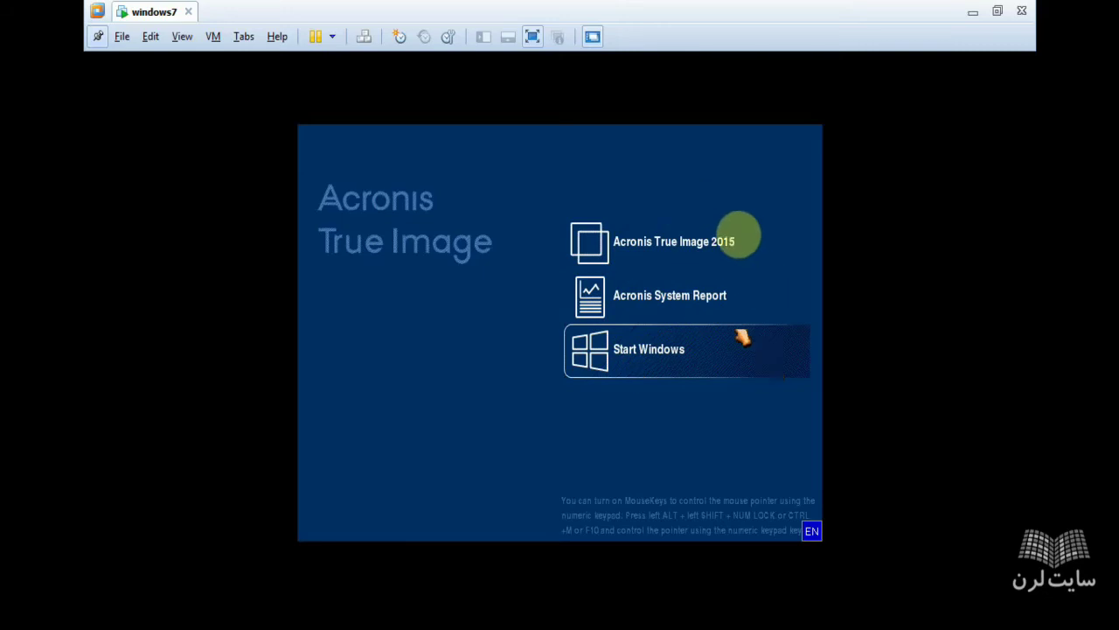
- Start Acronis True Image 2015 from the bootable media and open the backup wizard for My Disks
{"action": "left_click", "coordinate": [589, 251]}
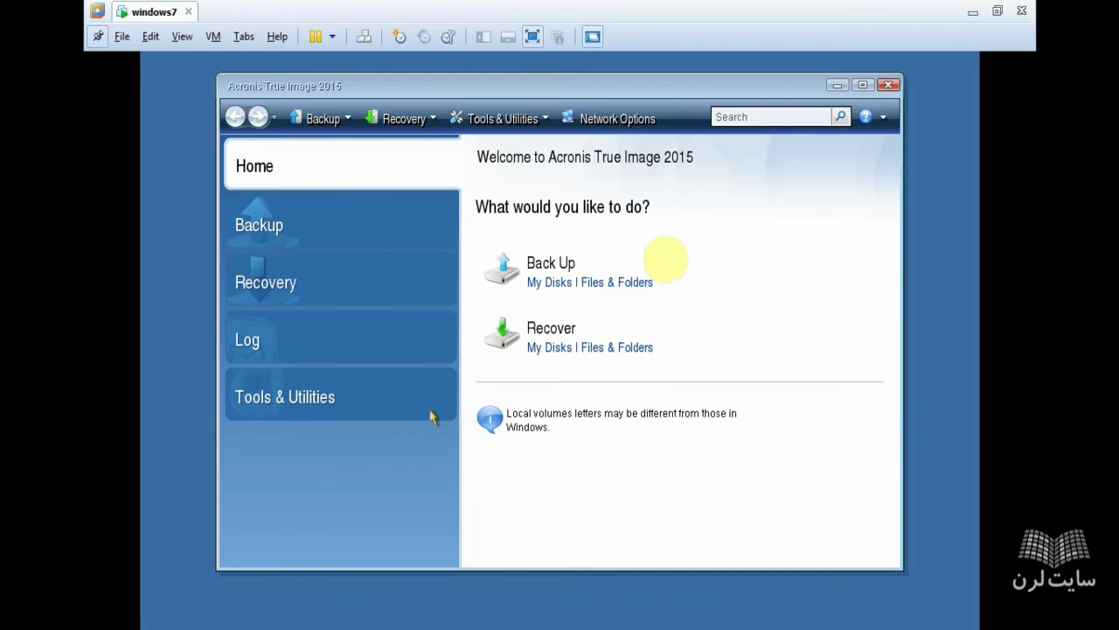
{"action": "left_click", "coordinate": [554, 283]}
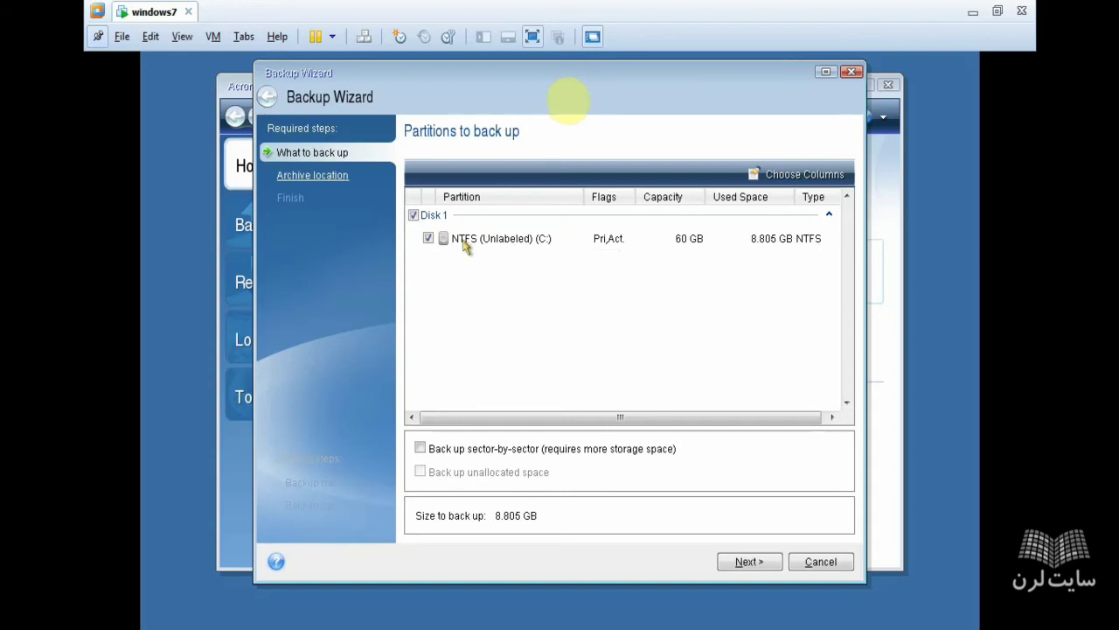
- Toggle the backup selection of Disk 1 and its NTFS (C:) partition off and back on
{"action": "left_click", "coordinate": [496, 249]}
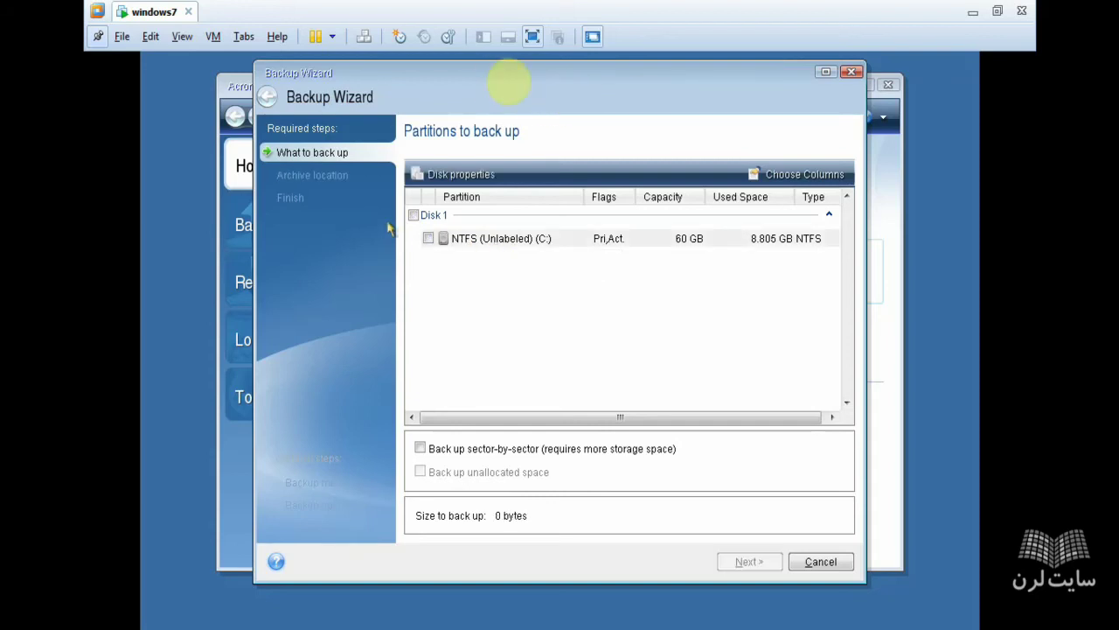
{"action": "left_click", "coordinate": [412, 215]}
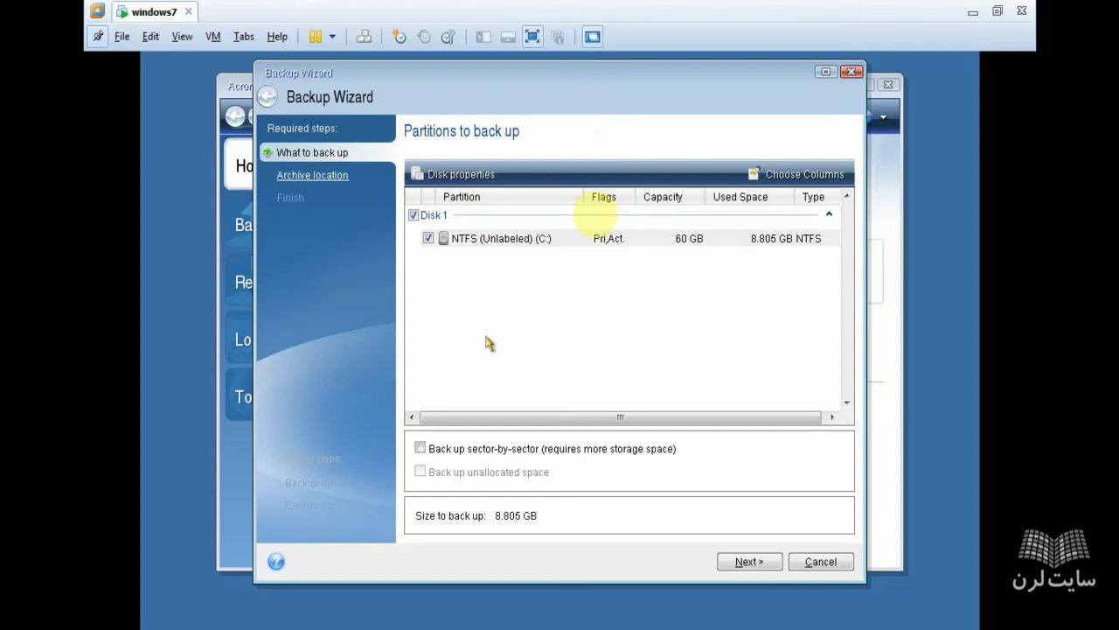
{"action": "left_click", "coordinate": [480, 242]}
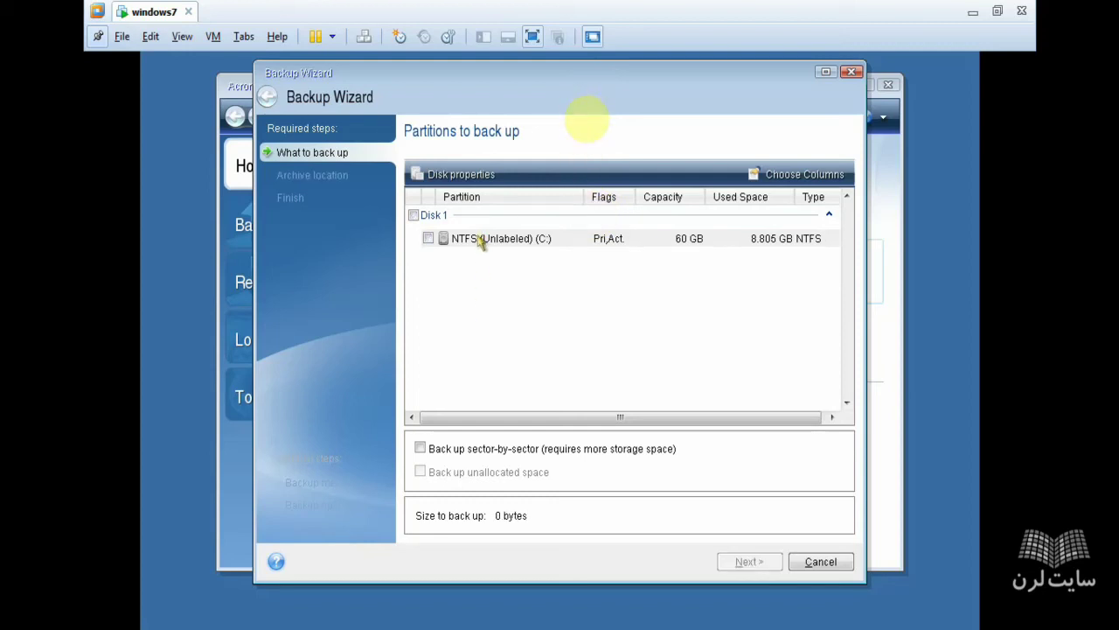
{"action": "left_click", "coordinate": [479, 242]}
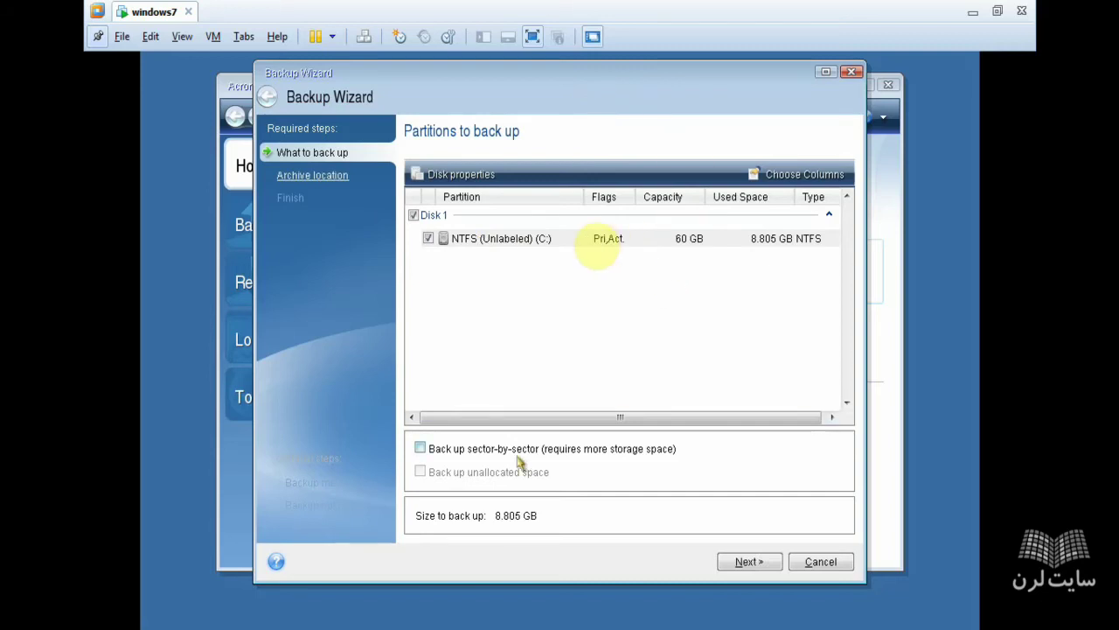
- Toggle the sector-by-sector backup option on and off to compare the size to back up with the partition's used space
{"action": "left_click", "coordinate": [461, 458]}
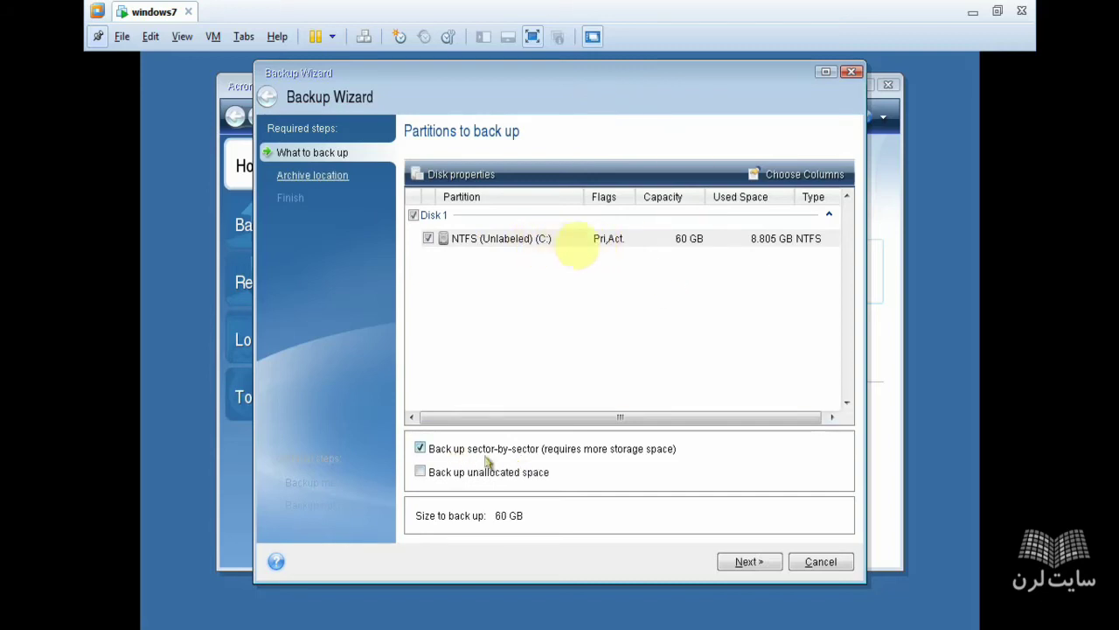
{"action": "left_click", "coordinate": [526, 456]}
{"action": "left_click", "coordinate": [525, 456]}
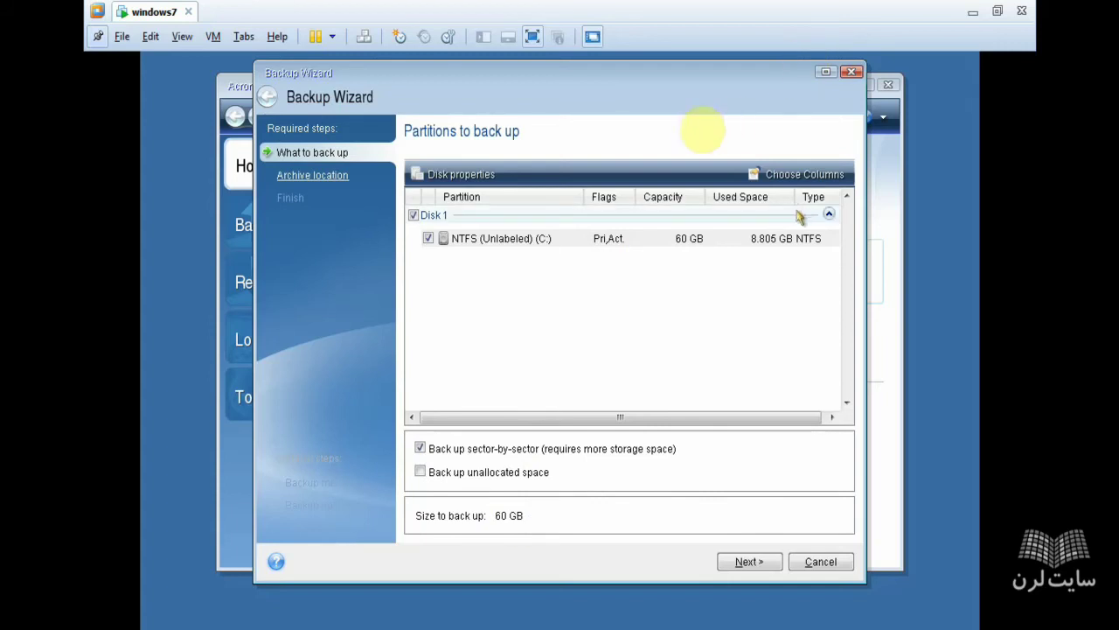
{"action": "left_click", "coordinate": [513, 449]}
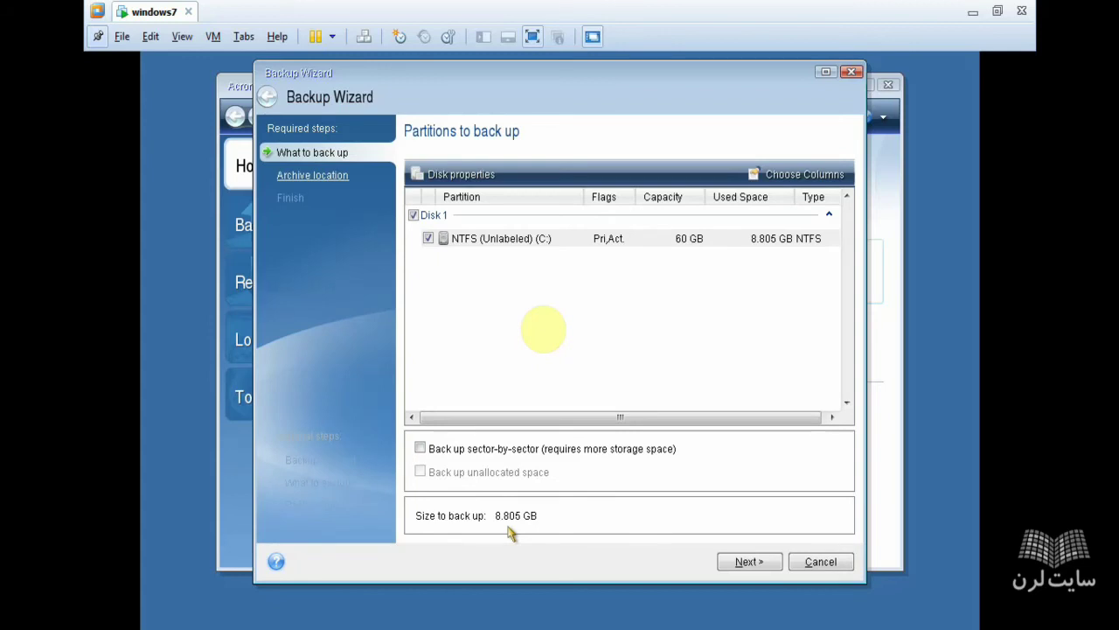
{"action": "left_click", "coordinate": [480, 452]}
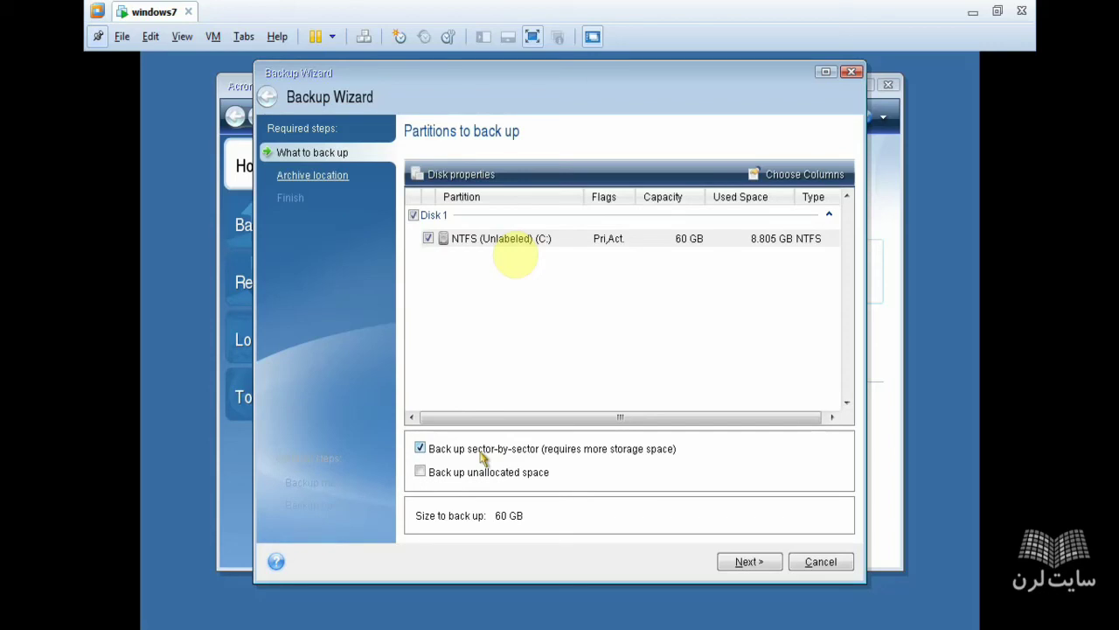
{"action": "left_click", "coordinate": [480, 457]}
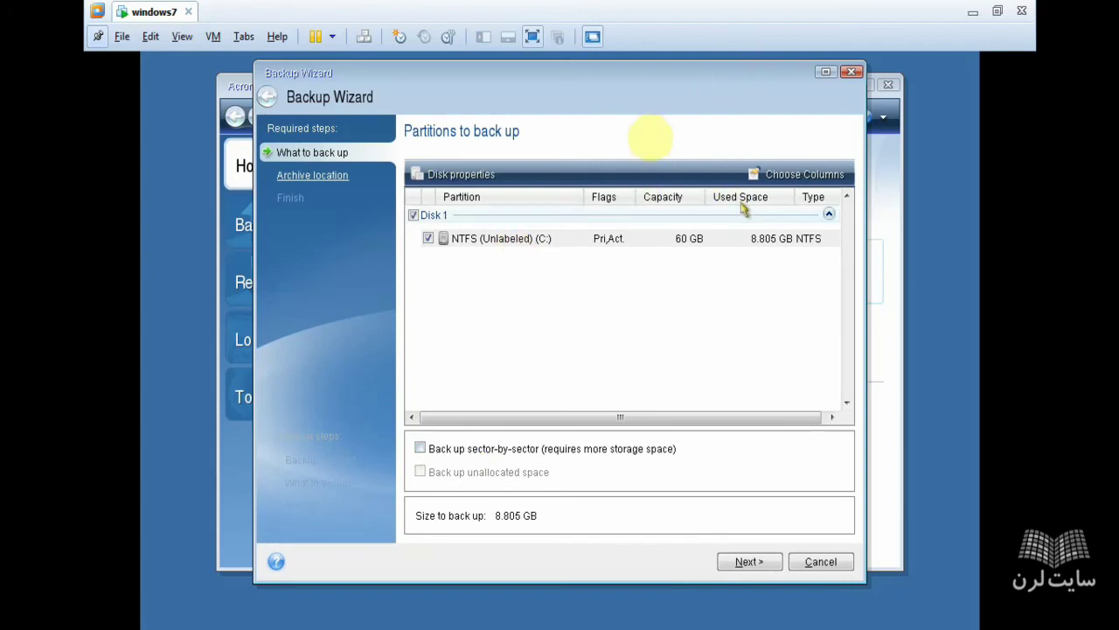
{"action": "left_click", "coordinate": [776, 243]}
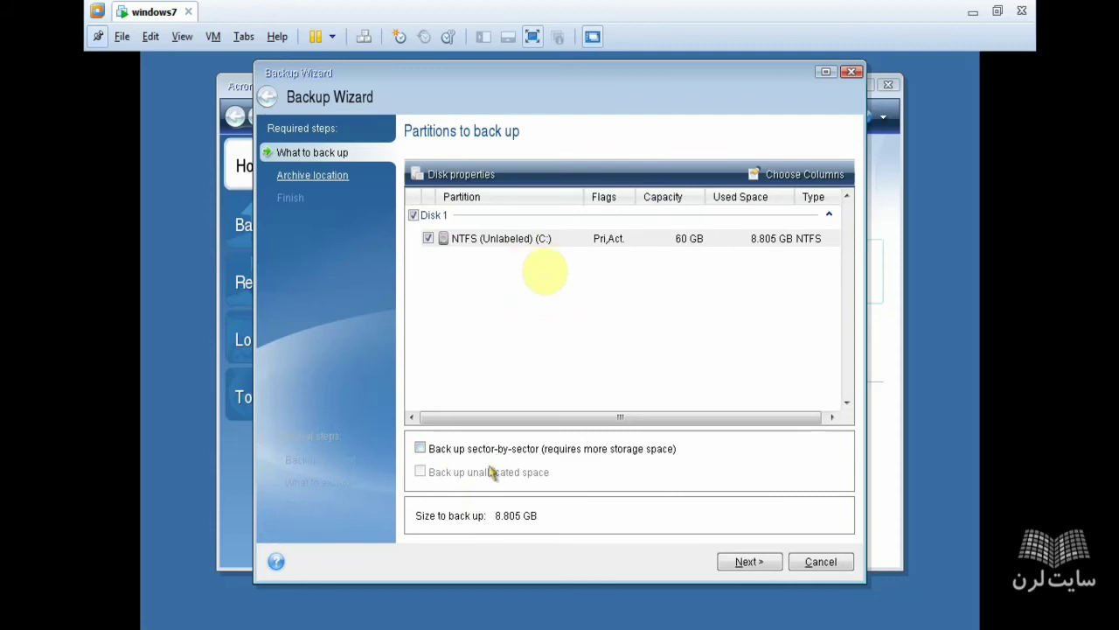
- Proceed to the archive location and browse to Local Disk (C:) for the new backup archive
{"action": "left_click", "coordinate": [748, 561]}
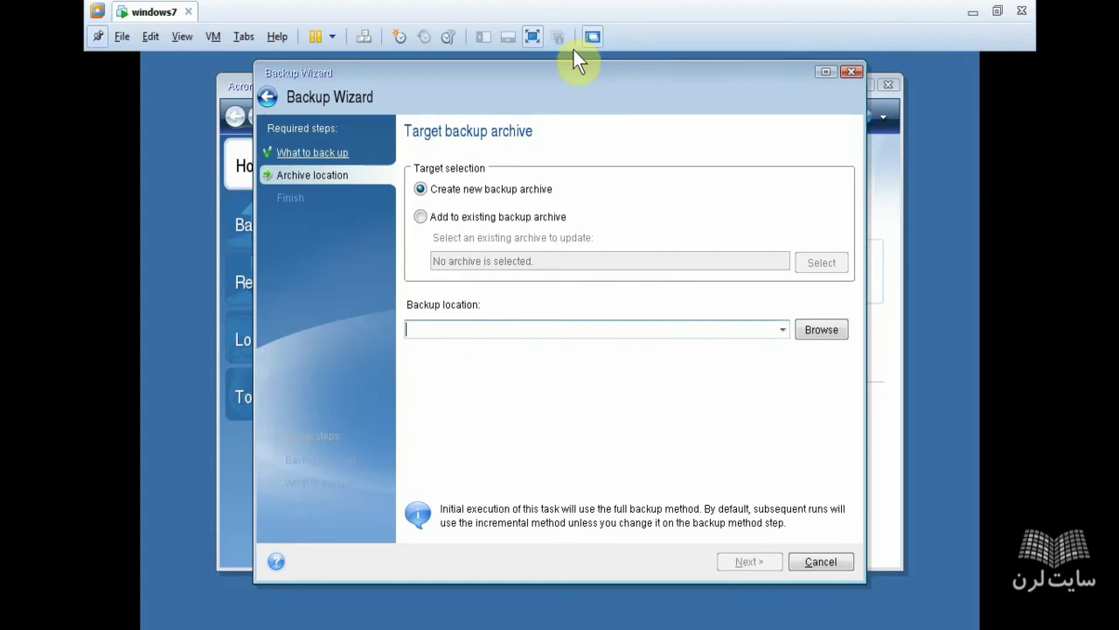
{"action": "left_click", "coordinate": [830, 333]}
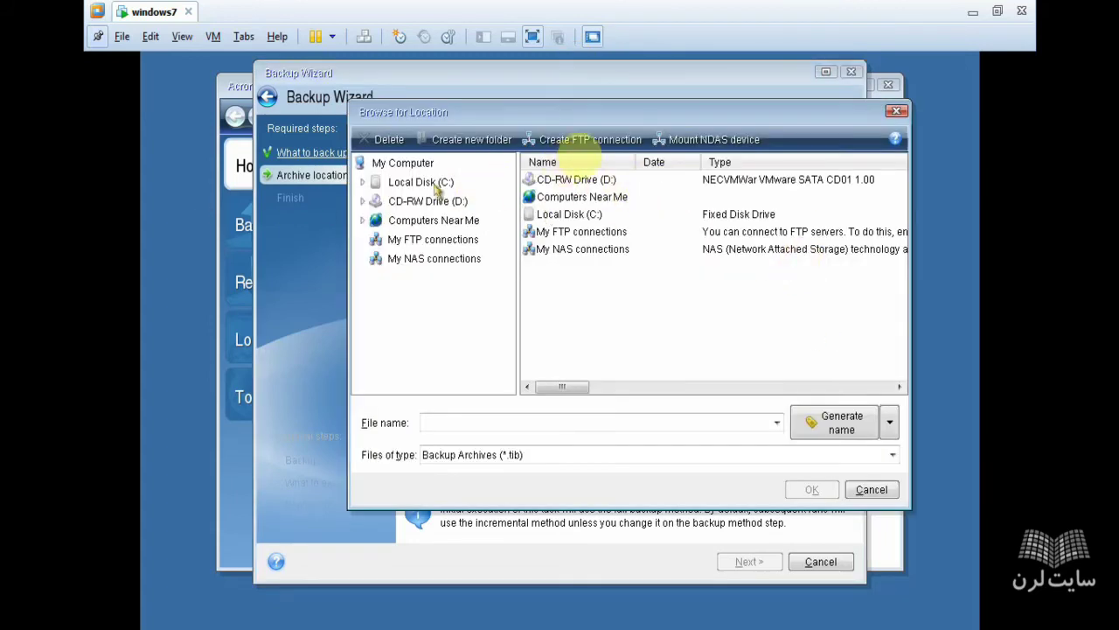
{"action": "left_click_drag", "start_coordinate": [468, 122], "coordinate": [472, 130]}
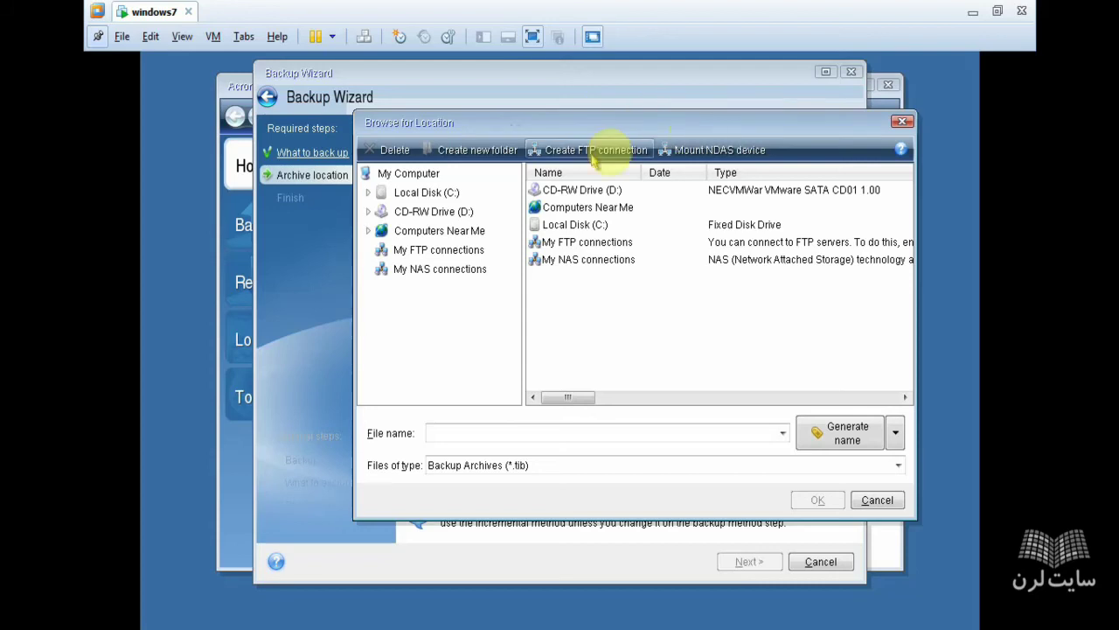
{"action": "left_click", "coordinate": [416, 196]}
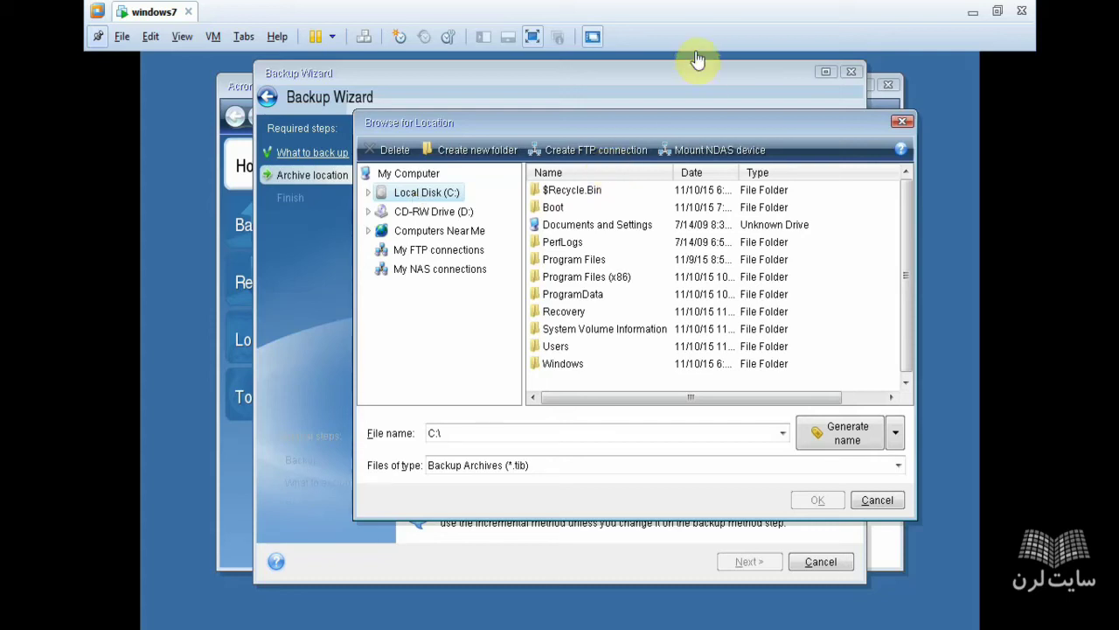
{"action": "left_click", "coordinate": [539, 40]}
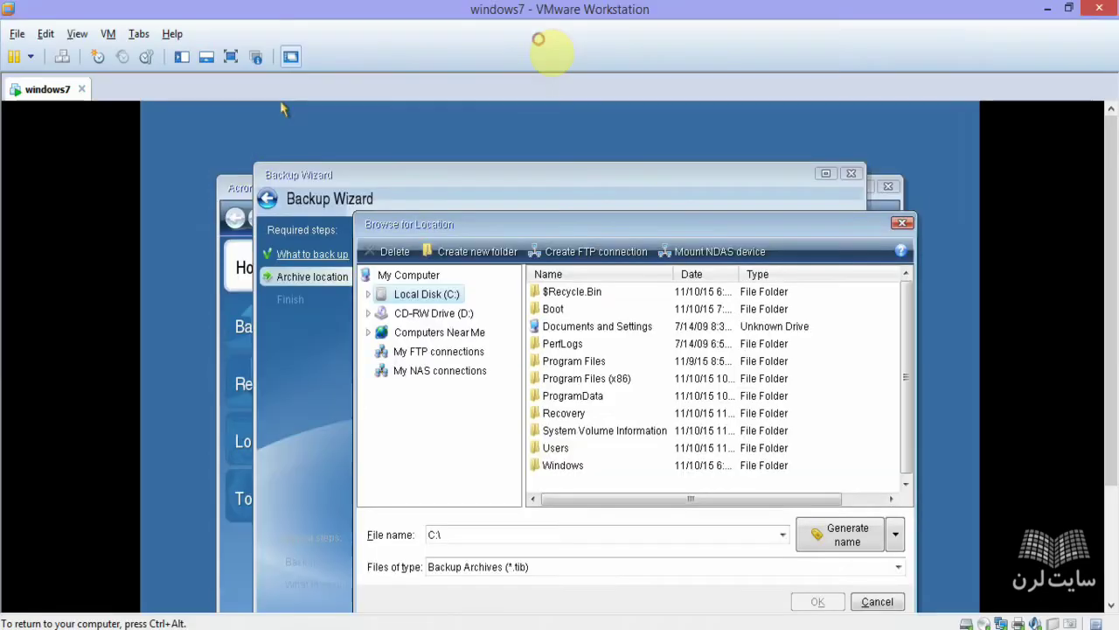
{"action": "left_click", "coordinate": [462, 108]}
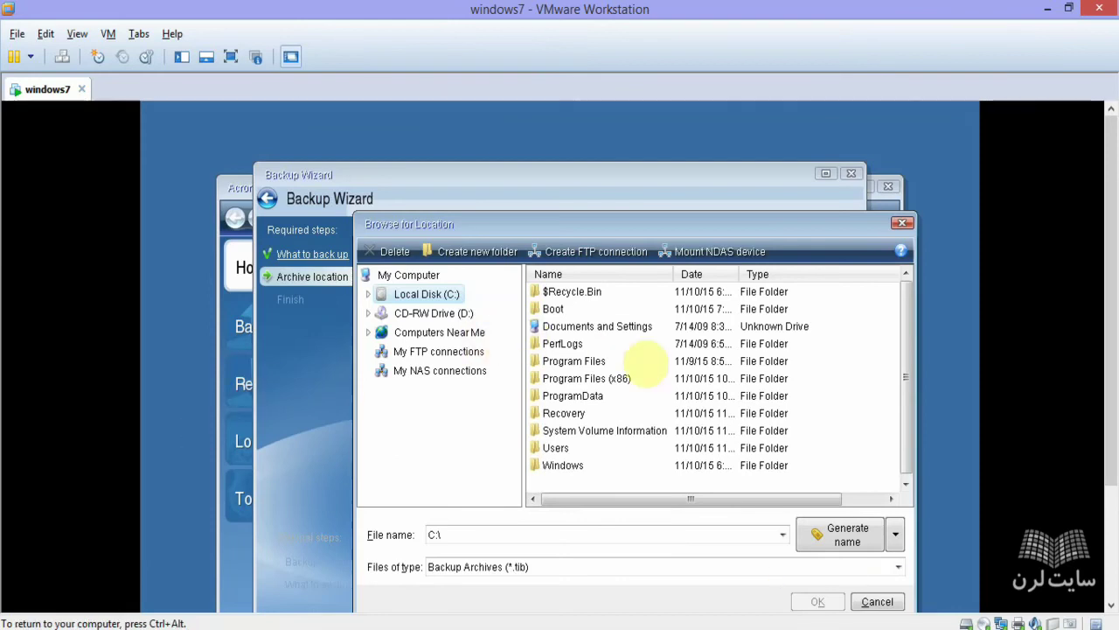
{"action": "key", "text": "ctrl+alt"}
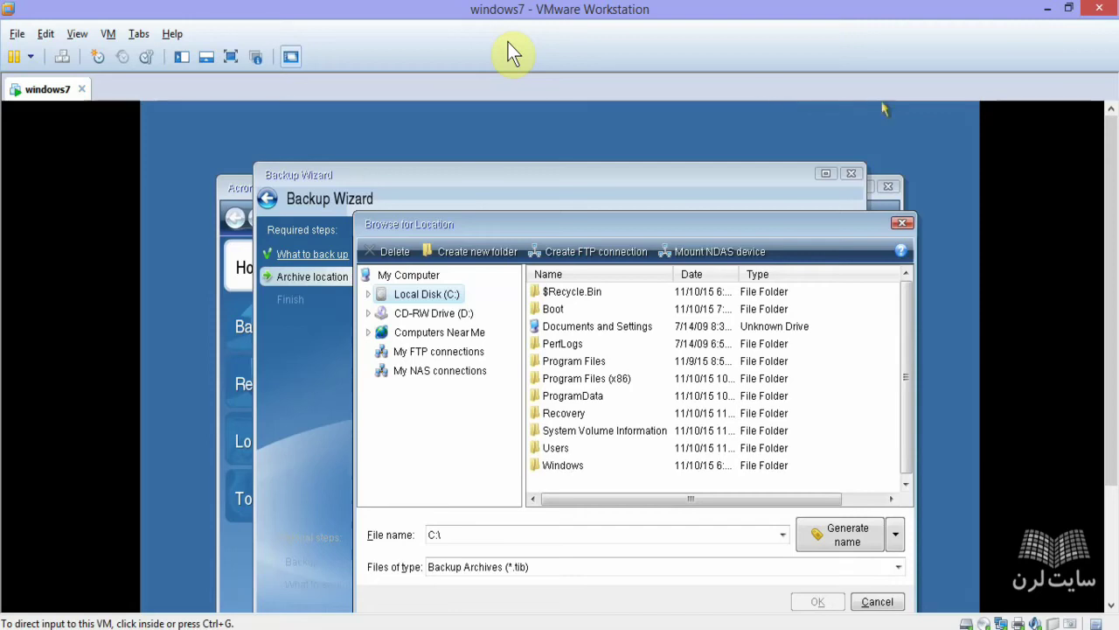
{"action": "left_click", "coordinate": [229, 57]}
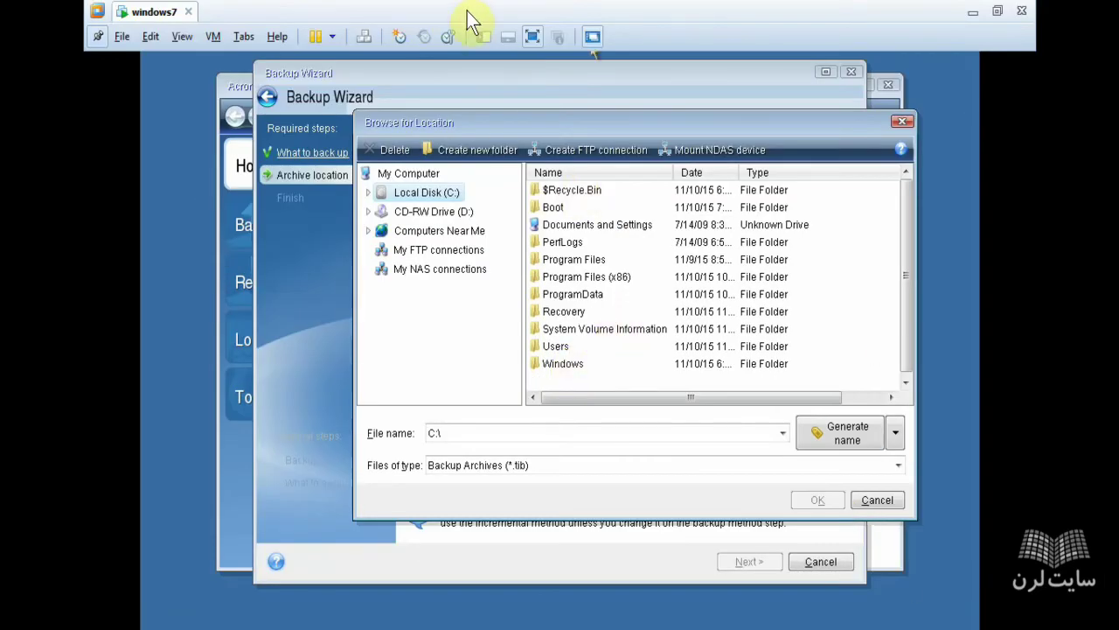
- Switch to File Explorer on the host computer and view the contents of Local Disk (M:)
{"action": "left_click", "coordinate": [533, 38]}
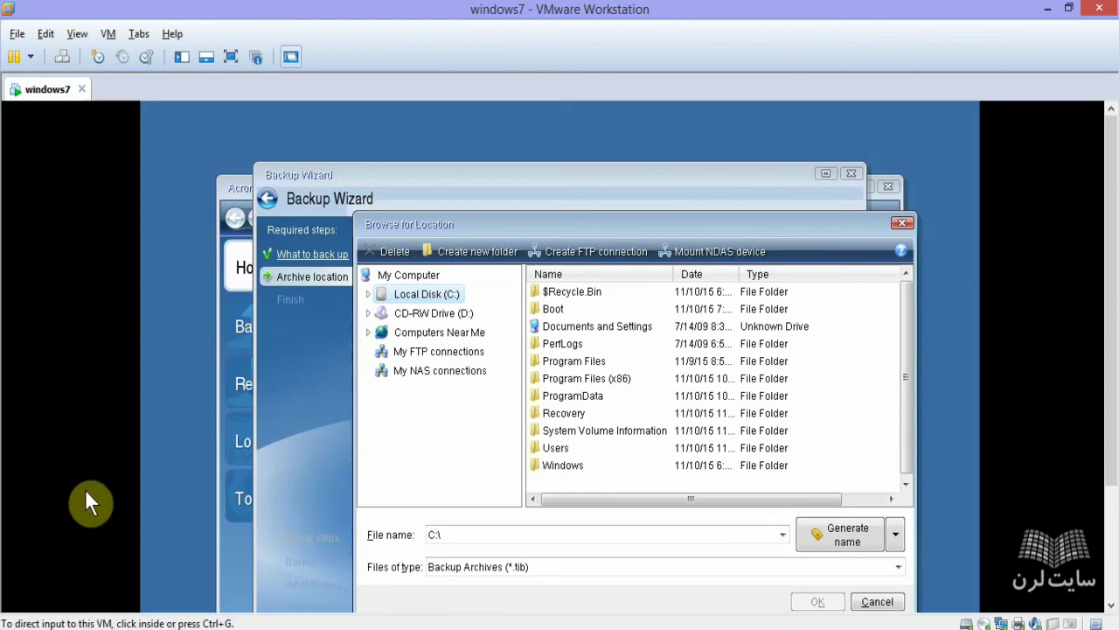
{"action": "mouse_move", "coordinate": [105, 628]}
{"action": "left_click", "coordinate": [104, 626]}
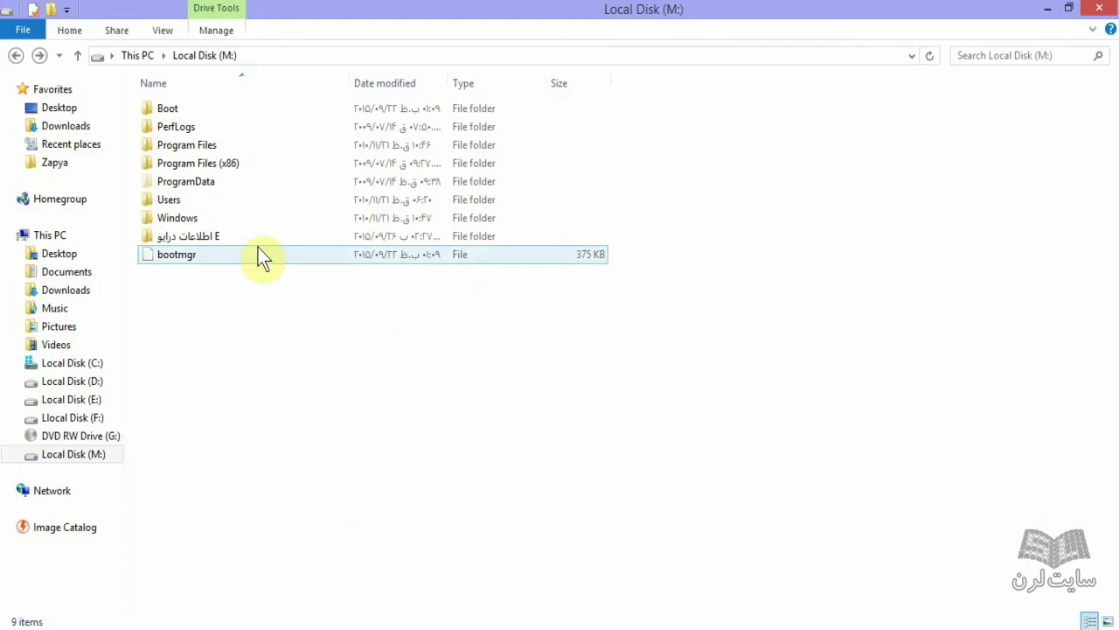
{"action": "left_click", "coordinate": [77, 245]}
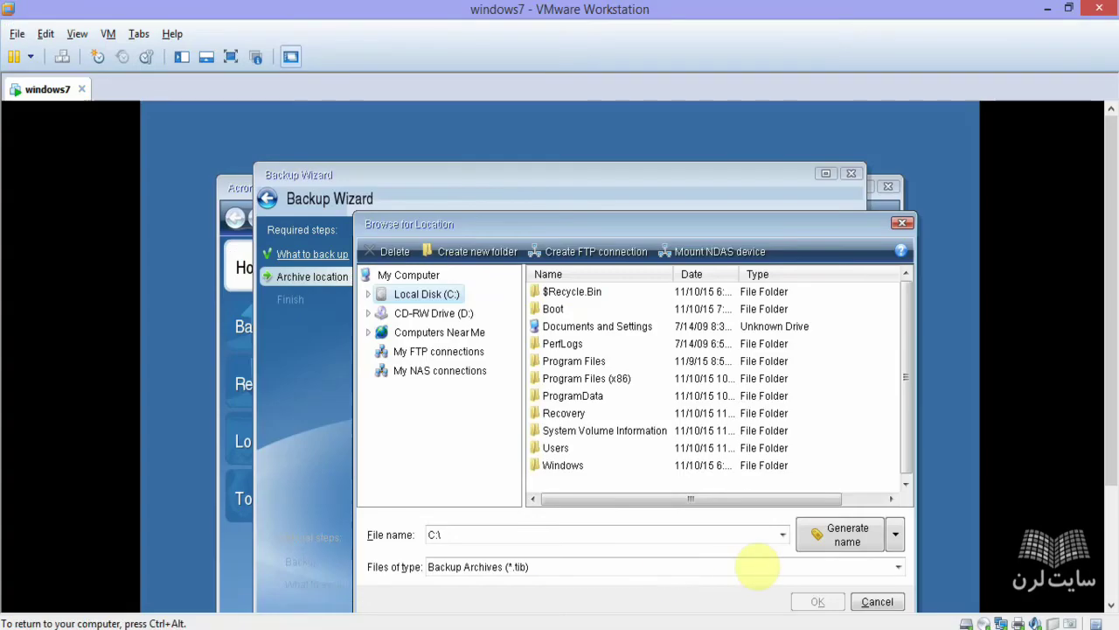
- Try to disconnect the removable USB disk from the host and connect it to the windows7 virtual machine
{"action": "right_click", "coordinate": [1058, 623]}
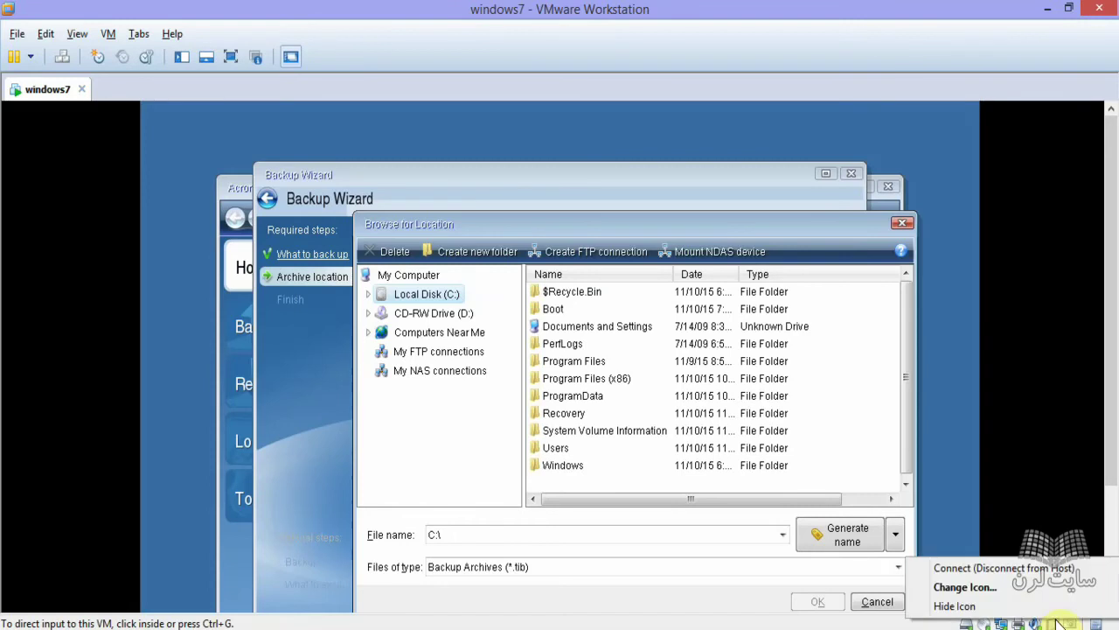
{"action": "left_click", "coordinate": [1027, 569]}
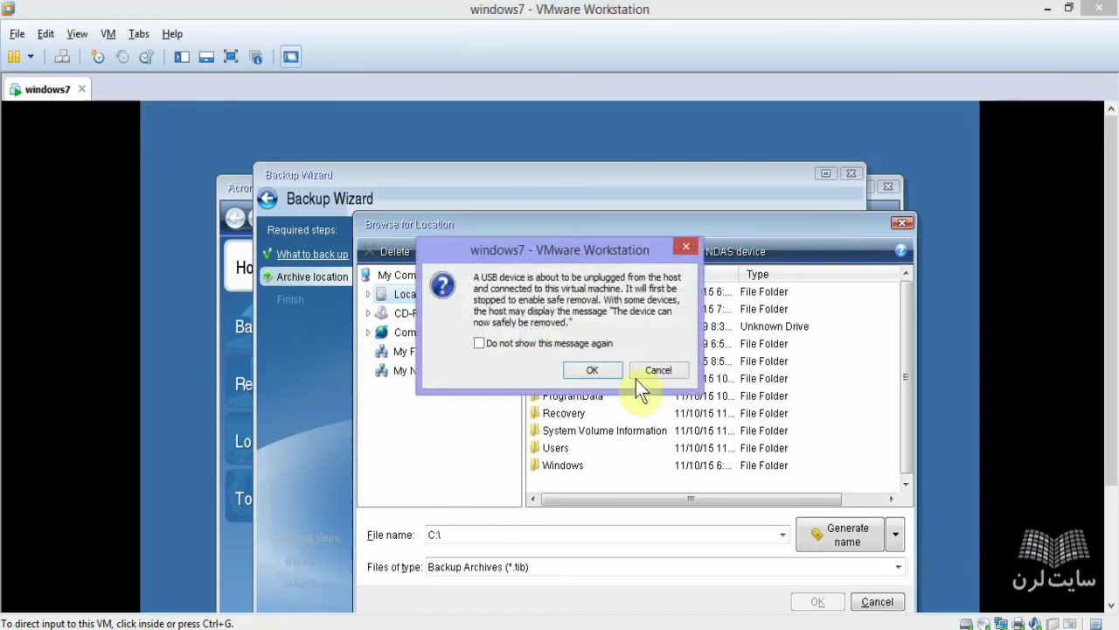
{"action": "left_click", "coordinate": [615, 371]}
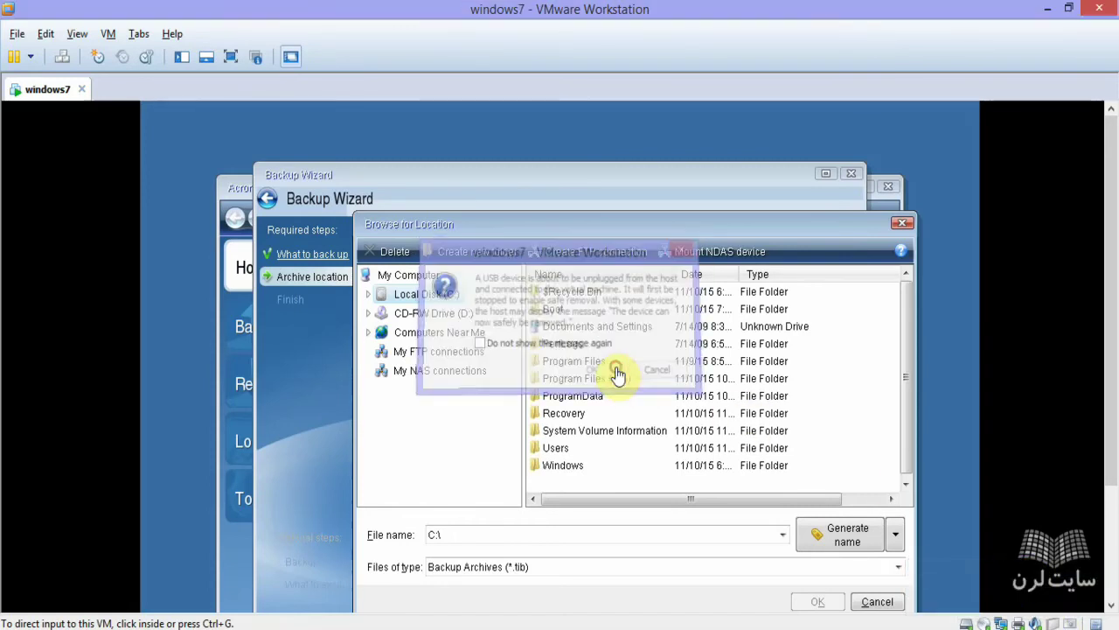
{"action": "left_click", "coordinate": [231, 58]}
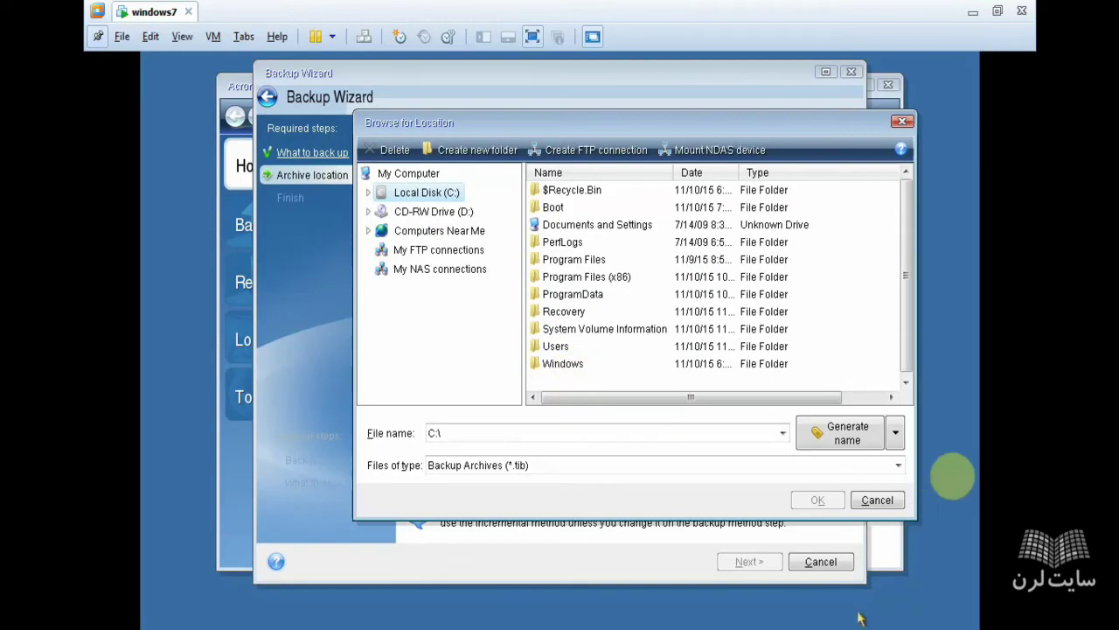
- Restart the My Disks backup wizard and check the available archive locations for the USB disk
{"action": "left_click", "coordinate": [892, 499]}
{"action": "left_click", "coordinate": [819, 562]}
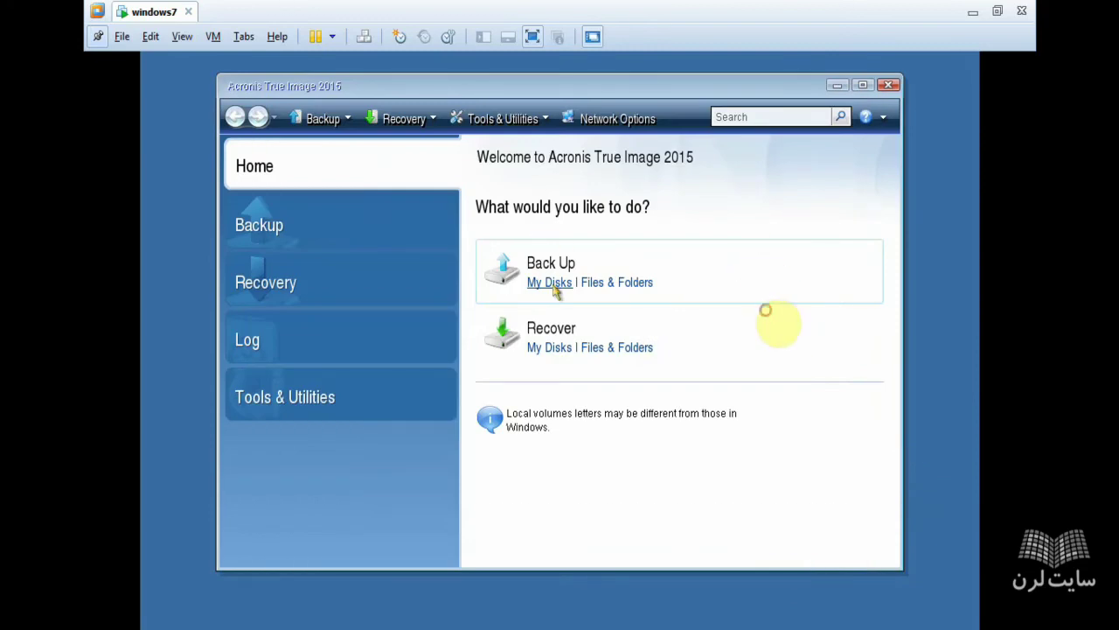
{"action": "left_click", "coordinate": [549, 283]}
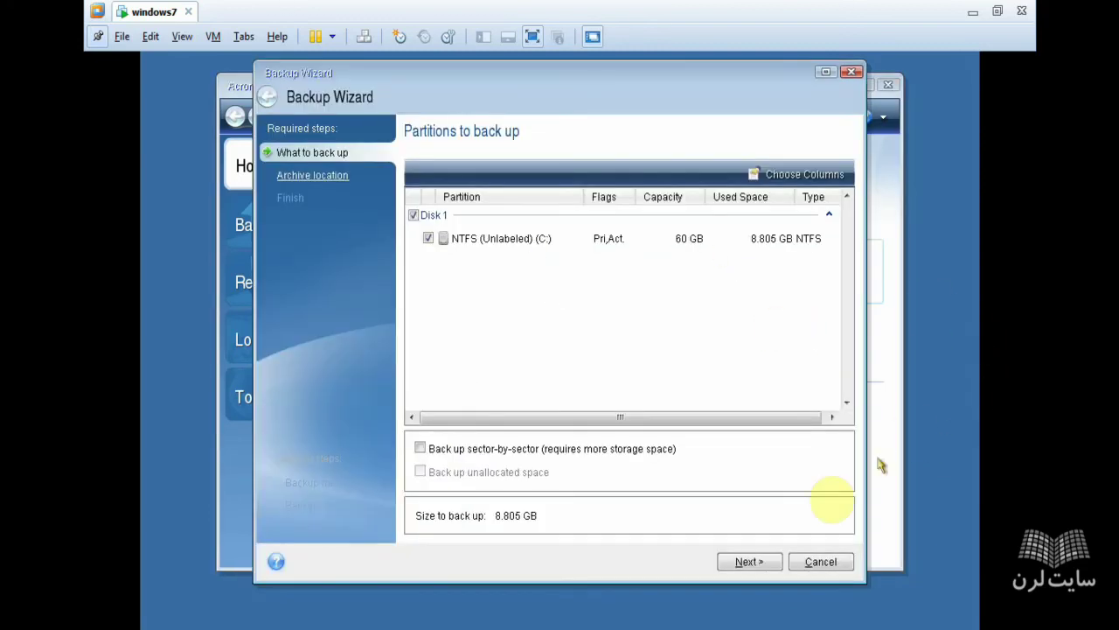
{"action": "left_click", "coordinate": [753, 563]}
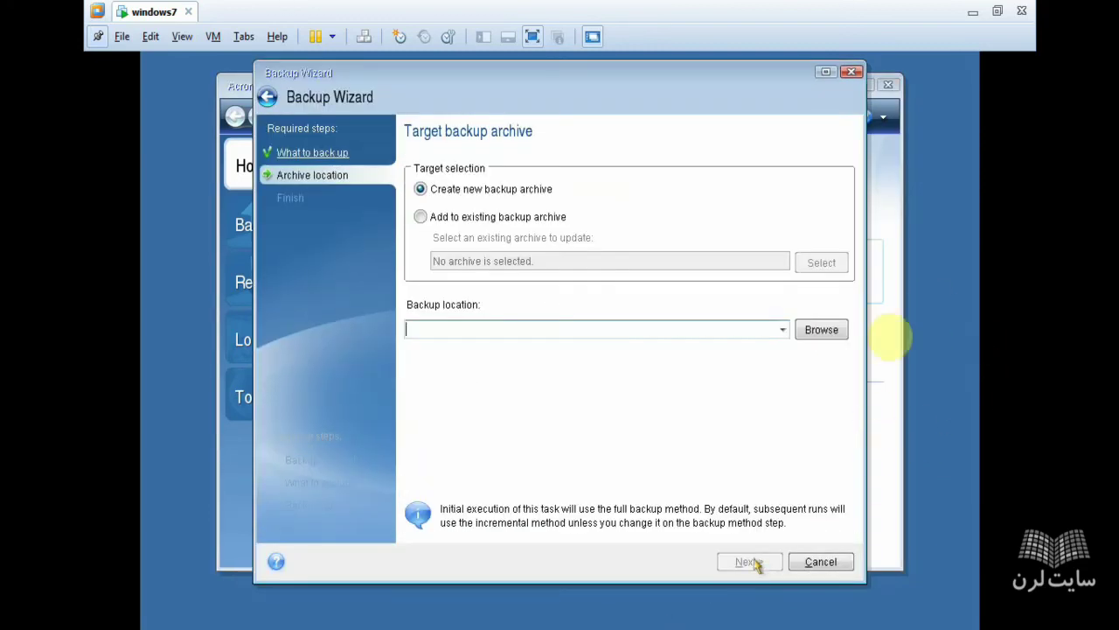
{"action": "left_click", "coordinate": [813, 336]}
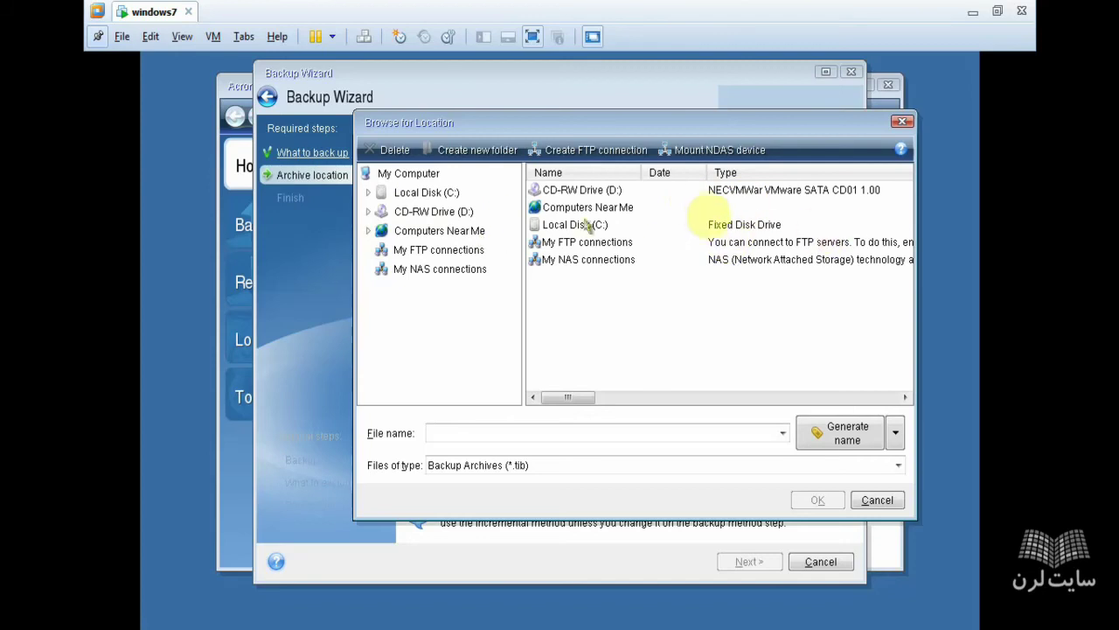
{"action": "left_click", "coordinate": [877, 501]}
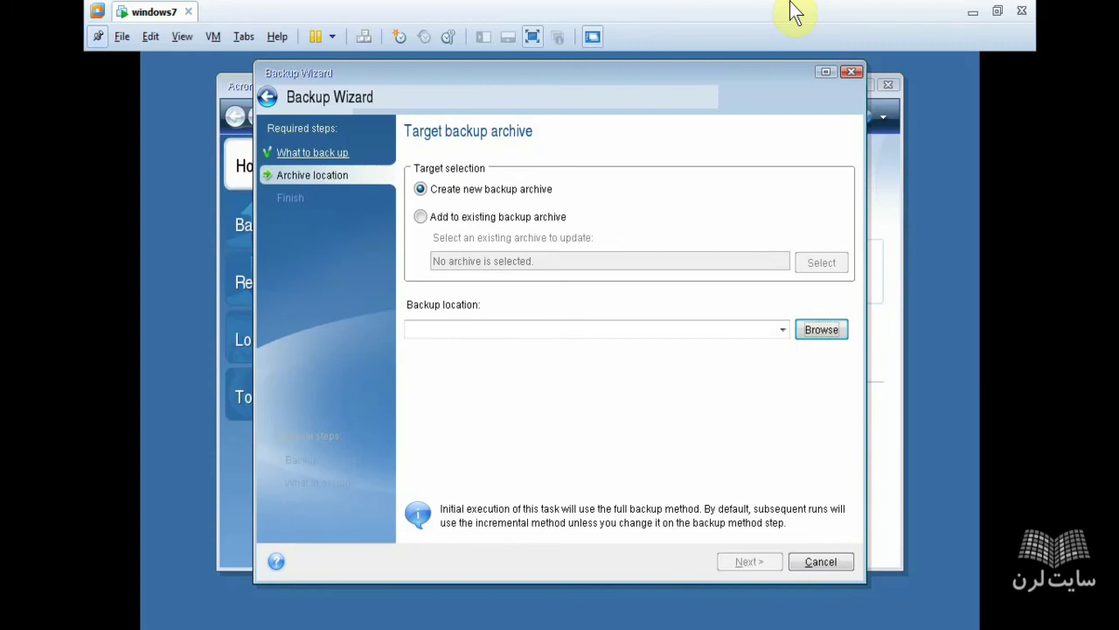
- Connect the USB disk from the host to the windows7 virtual machine again and return to full screen
{"action": "key", "text": "ctrl+alt+Return"}
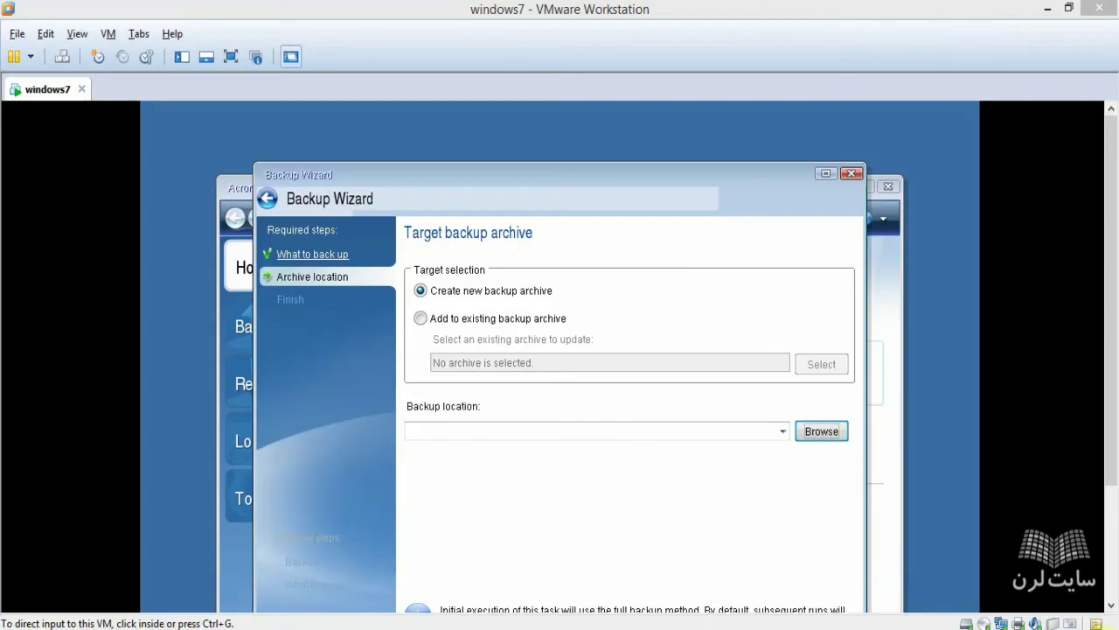
{"action": "left_click", "coordinate": [1054, 624]}
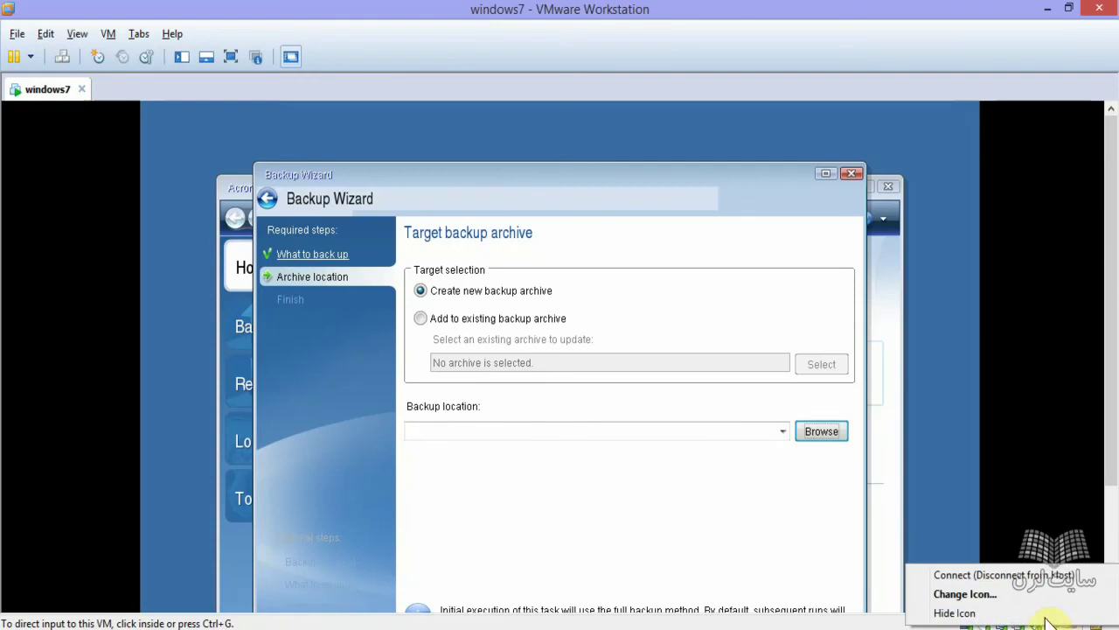
{"action": "left_click", "coordinate": [986, 573]}
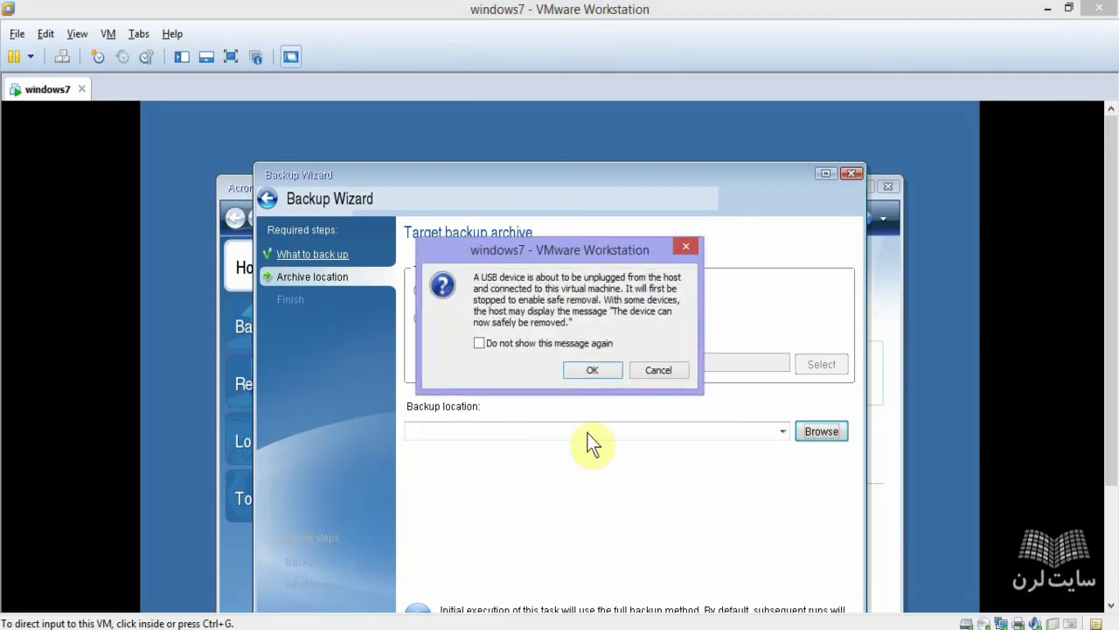
{"action": "left_click", "coordinate": [582, 372]}
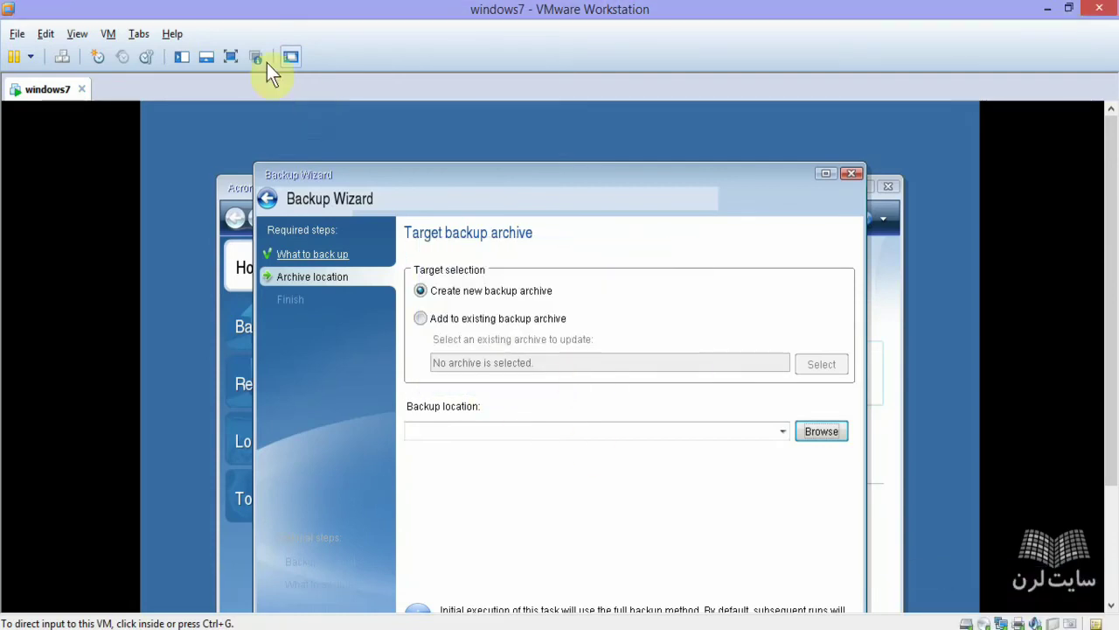
{"action": "left_click", "coordinate": [230, 55]}
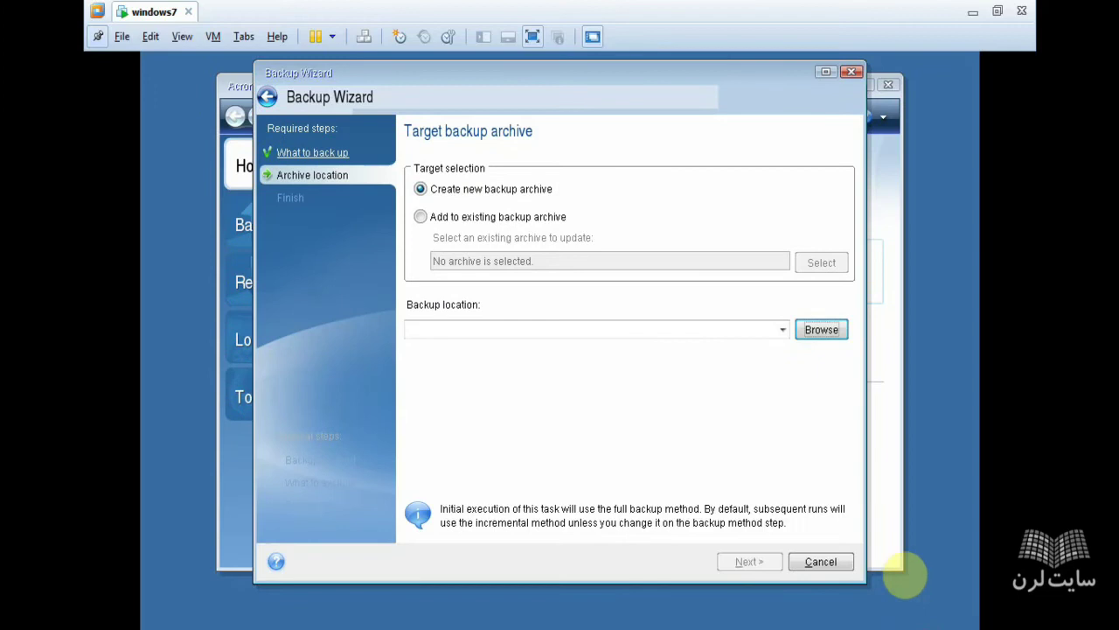
- Cancel the current backup wizard, reopen it for My Disks and browse the archive locations again
{"action": "left_click", "coordinate": [835, 561]}
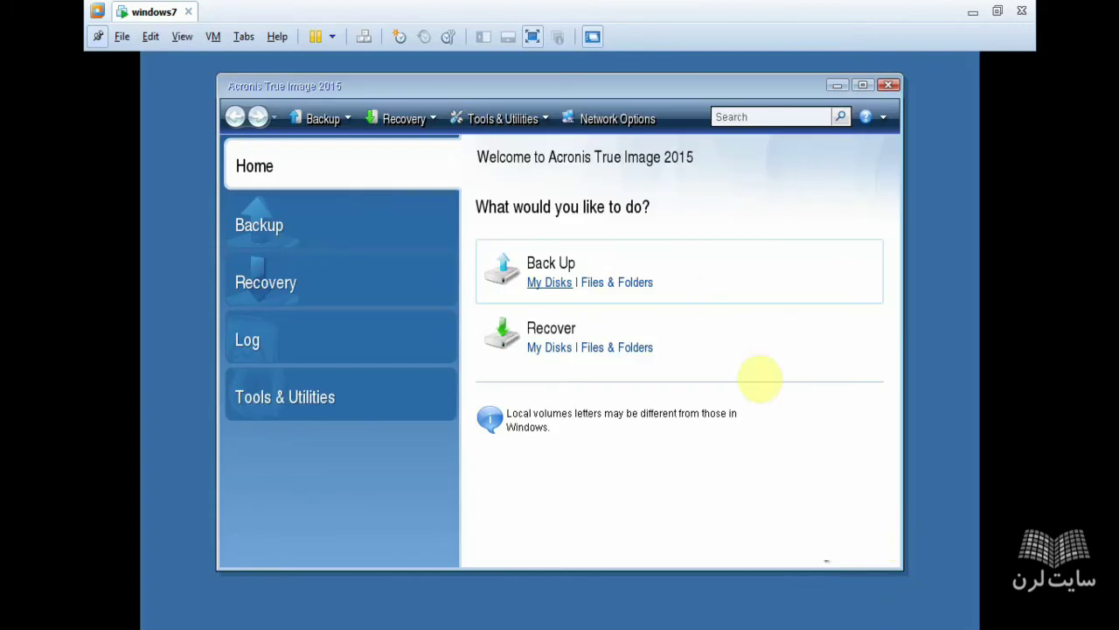
{"action": "left_click", "coordinate": [550, 283]}
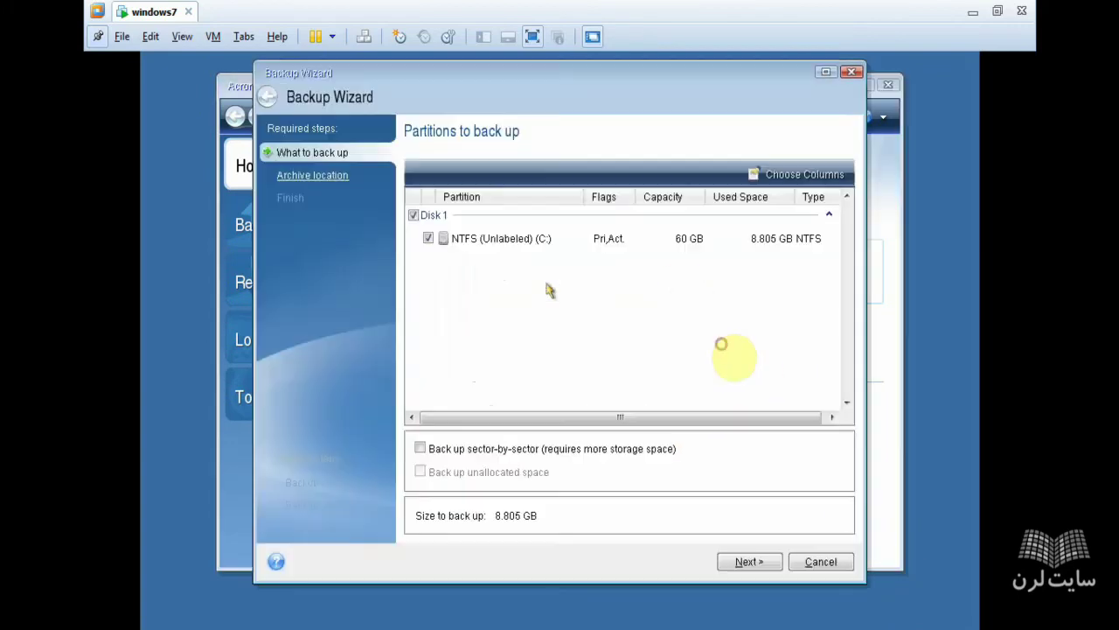
{"action": "left_click", "coordinate": [749, 561]}
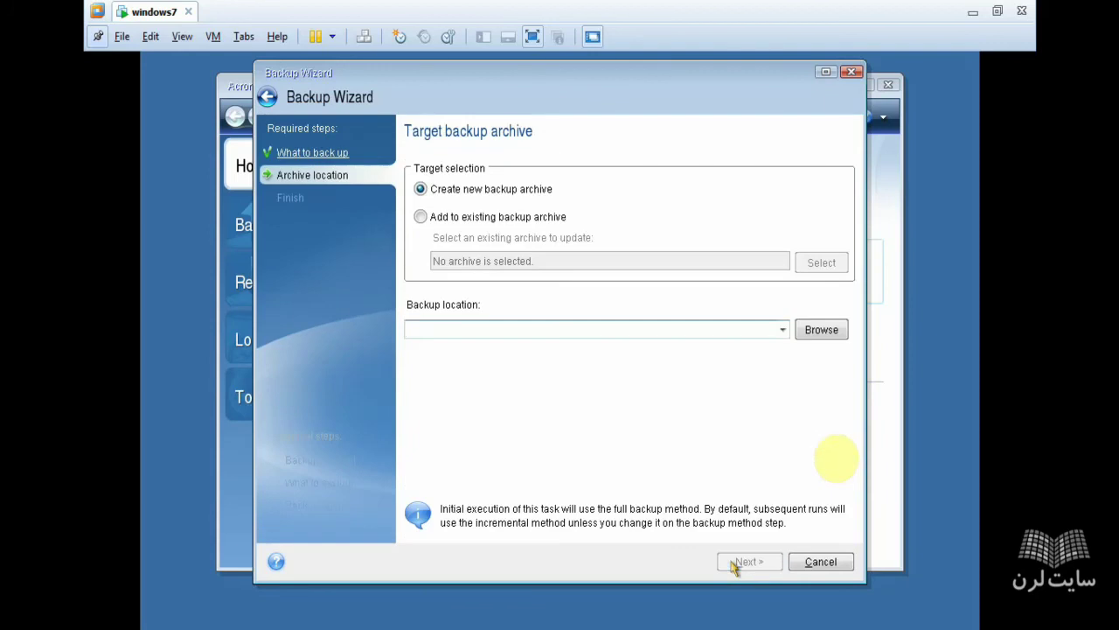
{"action": "left_click", "coordinate": [826, 331]}
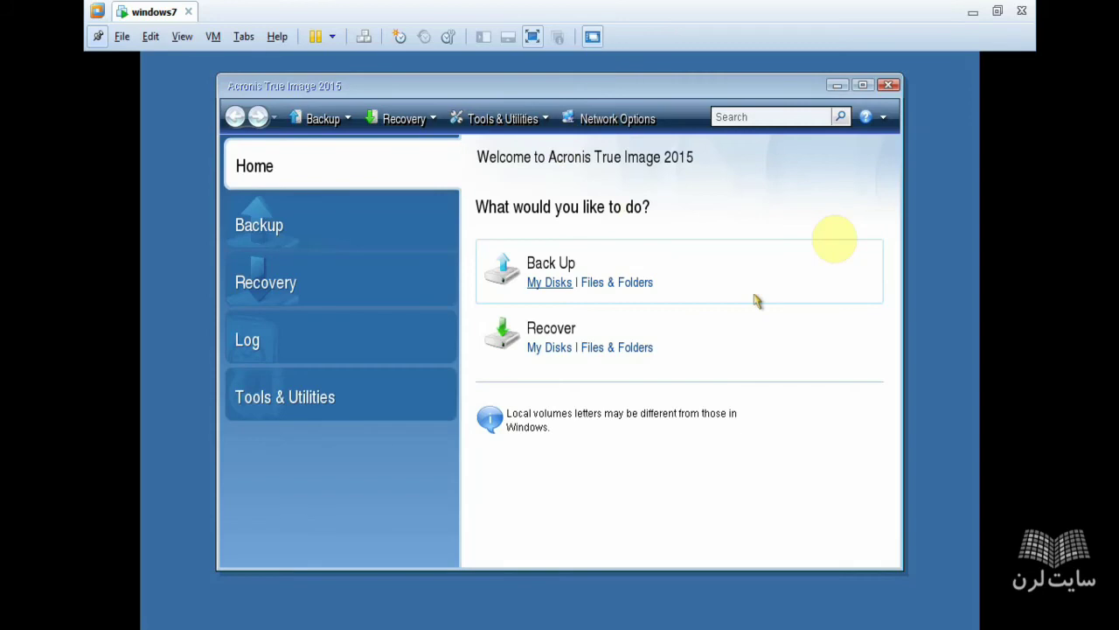
- Start a My Disks backup with only NTFS (C:) on Disk 1 selected and proceed to the archive location
{"action": "left_click", "coordinate": [548, 284]}
{"action": "left_click", "coordinate": [427, 280]}
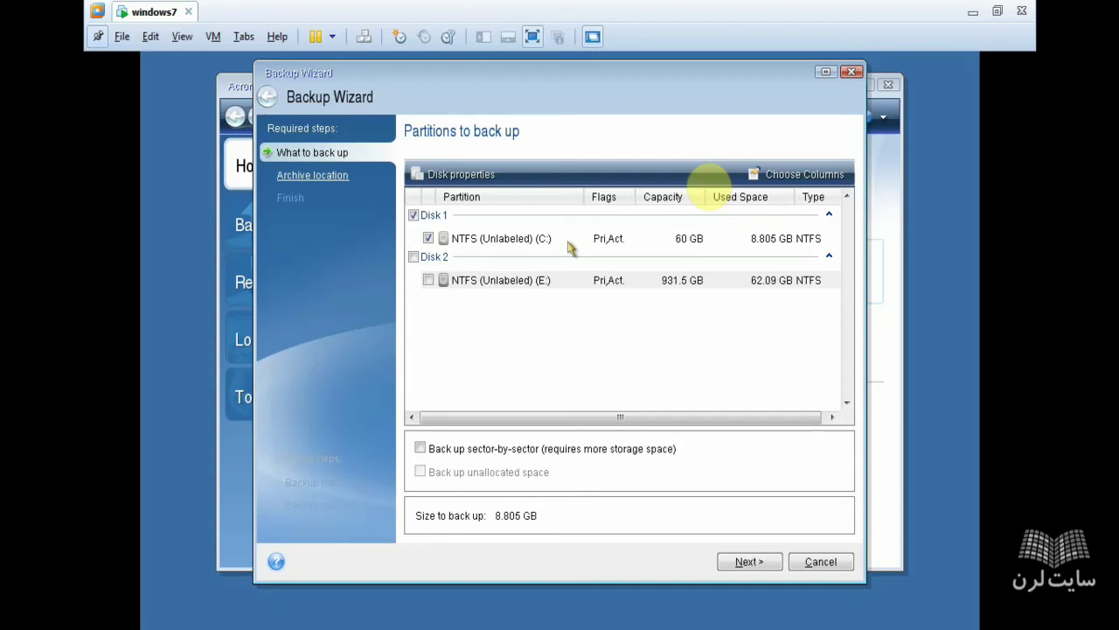
{"action": "left_click", "coordinate": [761, 564]}
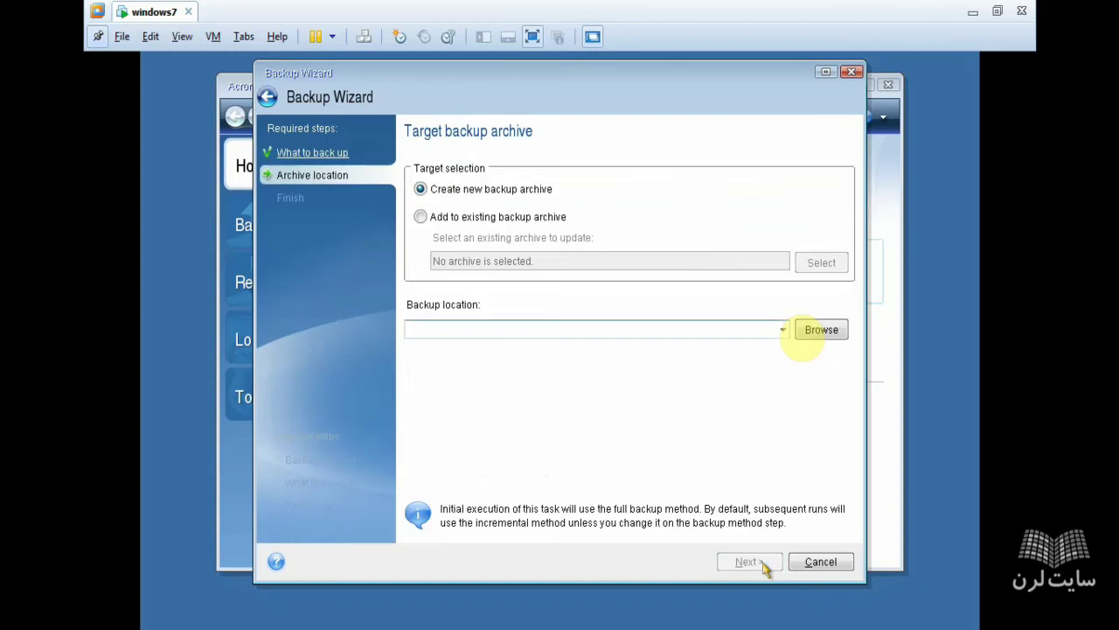
- Browse to Local Disk (E:) as the backup location for the new archive
{"action": "left_click", "coordinate": [827, 333]}
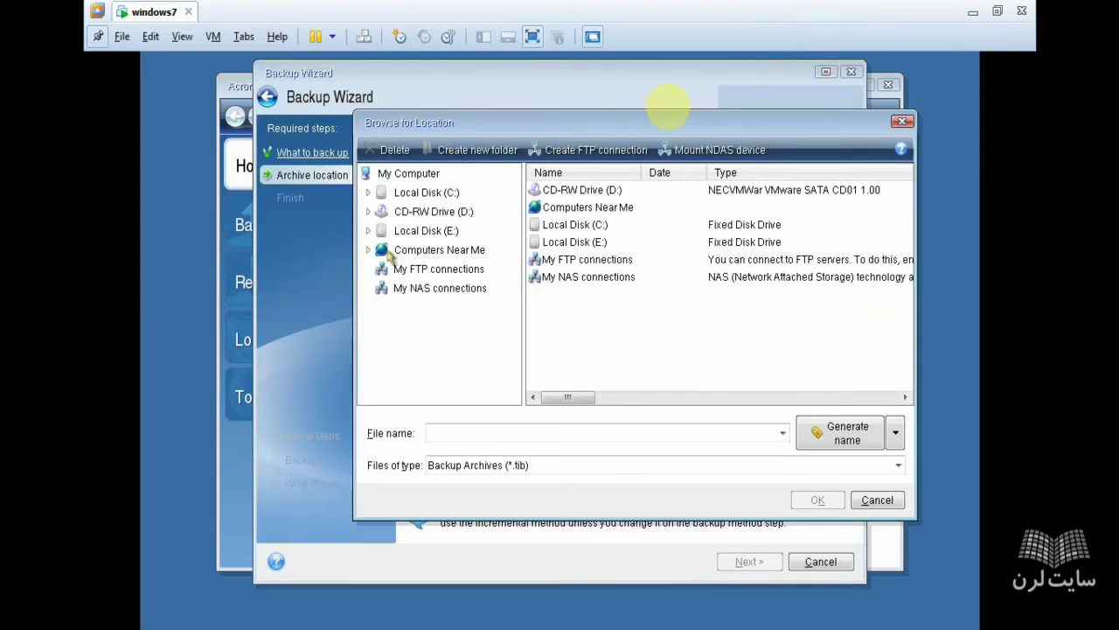
{"action": "left_click", "coordinate": [437, 234]}
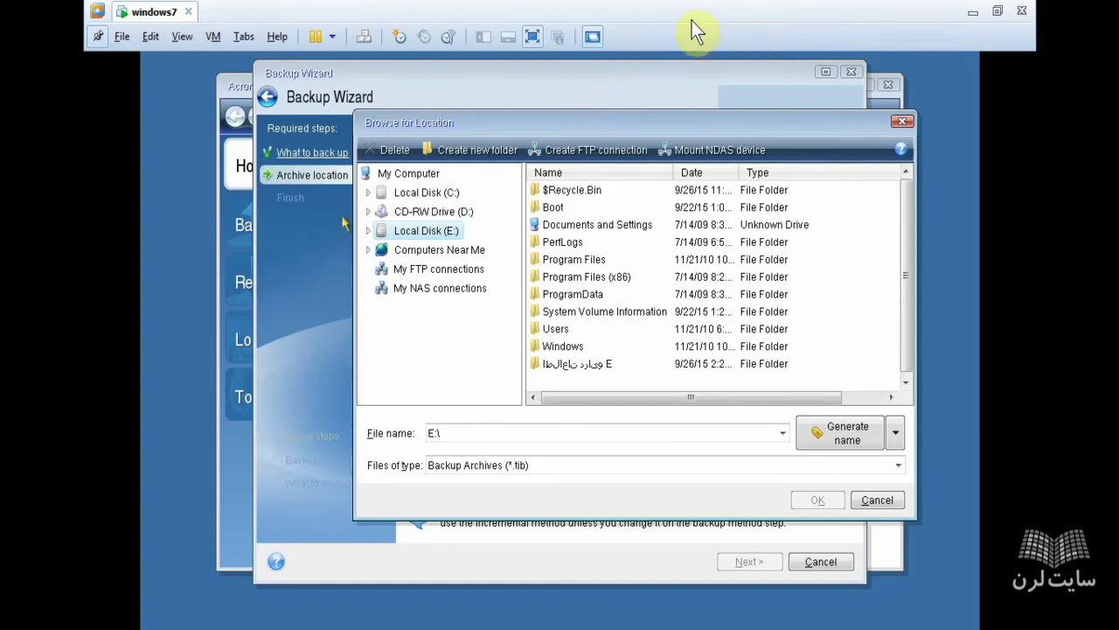
{"action": "left_click", "coordinate": [531, 40]}
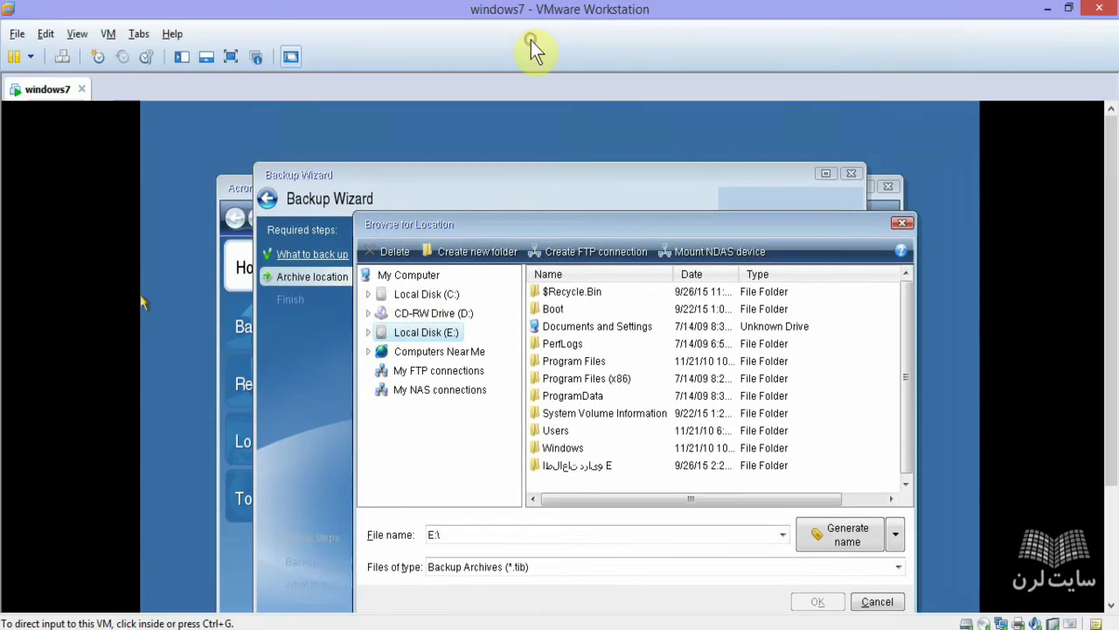
{"action": "left_click", "coordinate": [230, 57]}
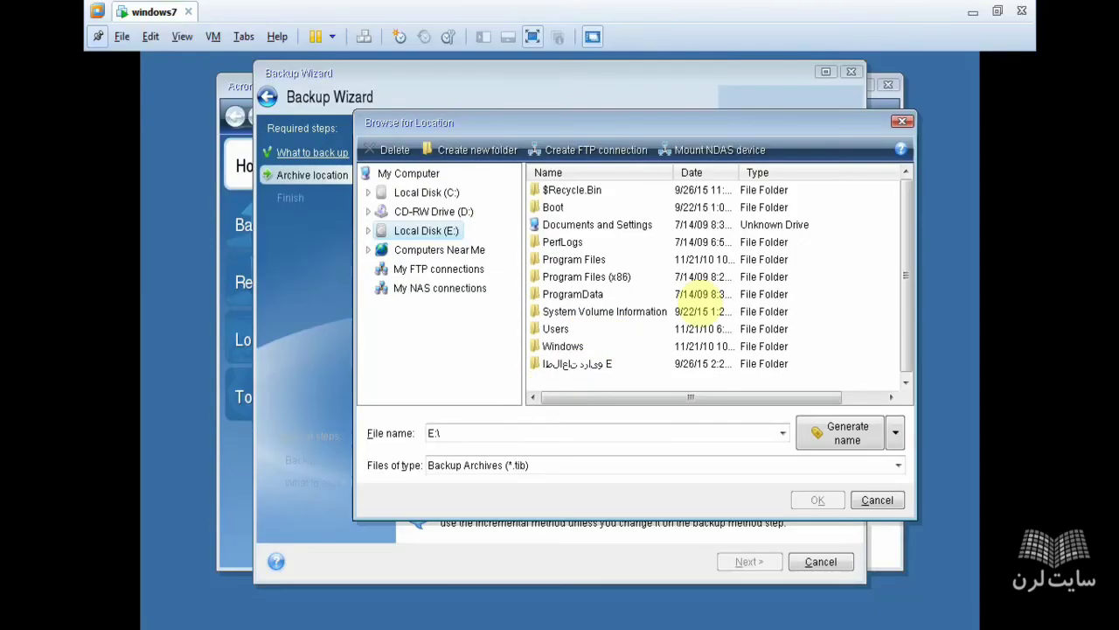
- Create a new folder named "image win7" on Local Disk (E:) for the backup archive
{"action": "left_click", "coordinate": [501, 151]}
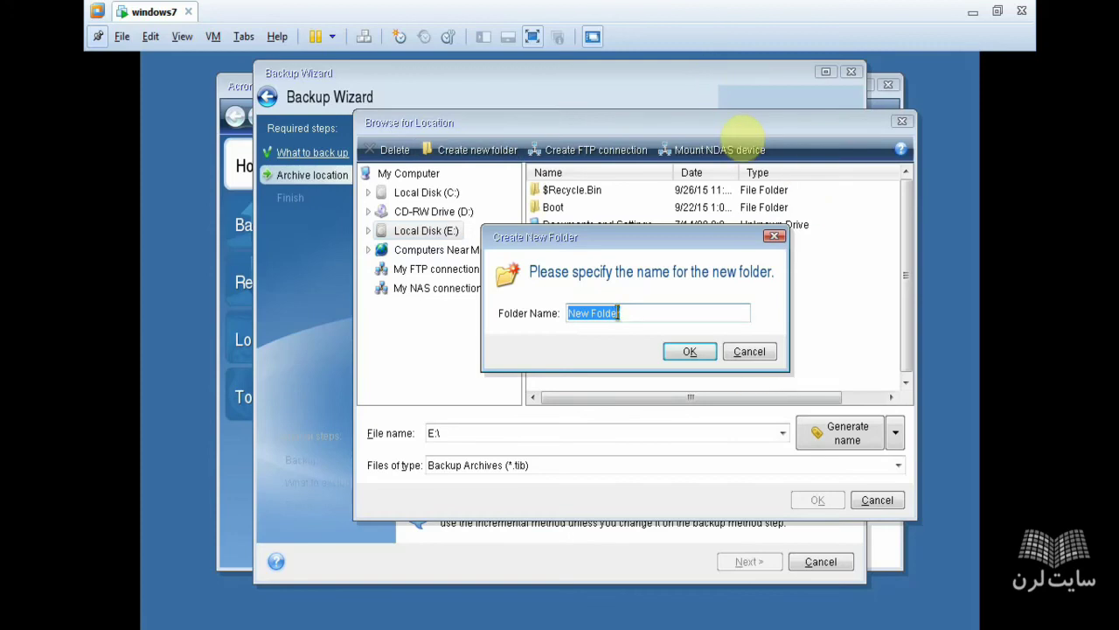
{"action": "type", "text": "ima"}
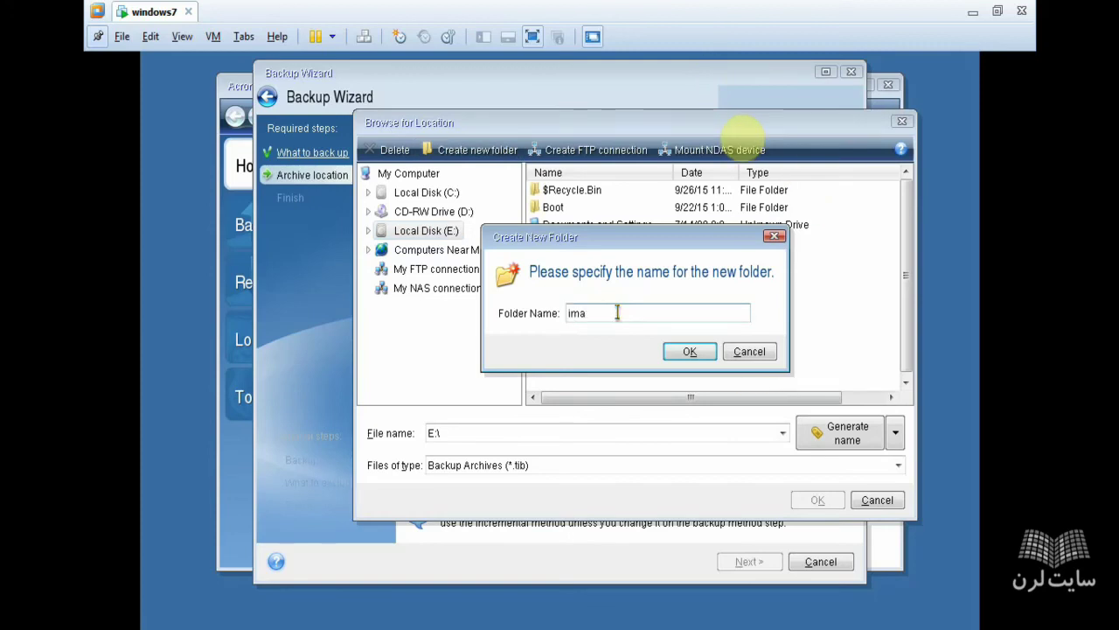
{"action": "type", "text": "ge win"}
{"action": "key", "text": "Home"}
{"action": "type", "text": "7"}
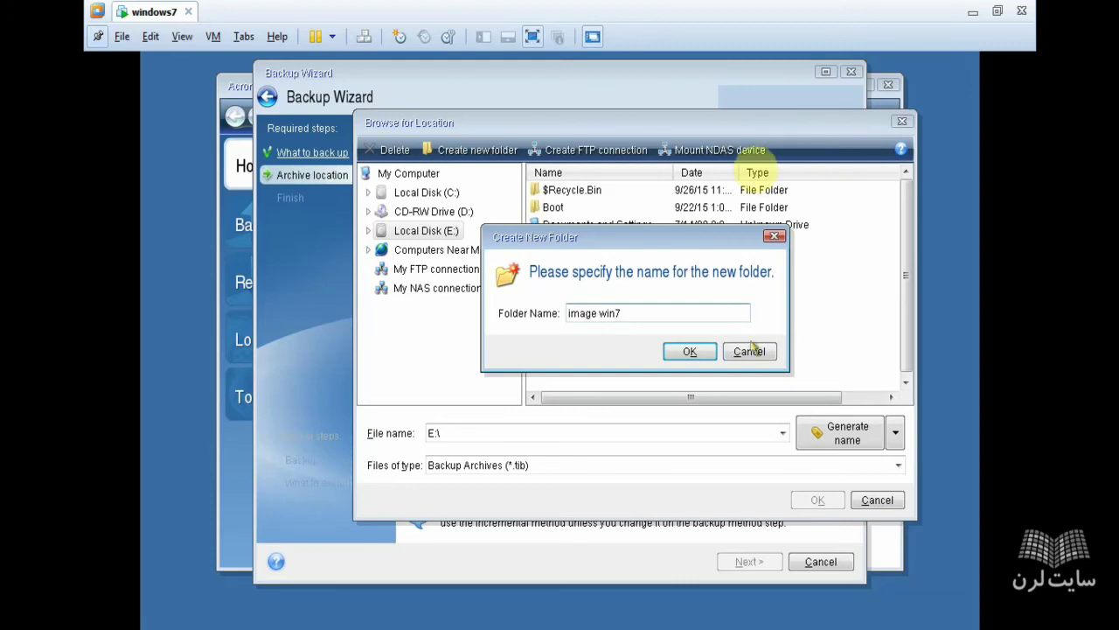
{"action": "left_click", "coordinate": [680, 352]}
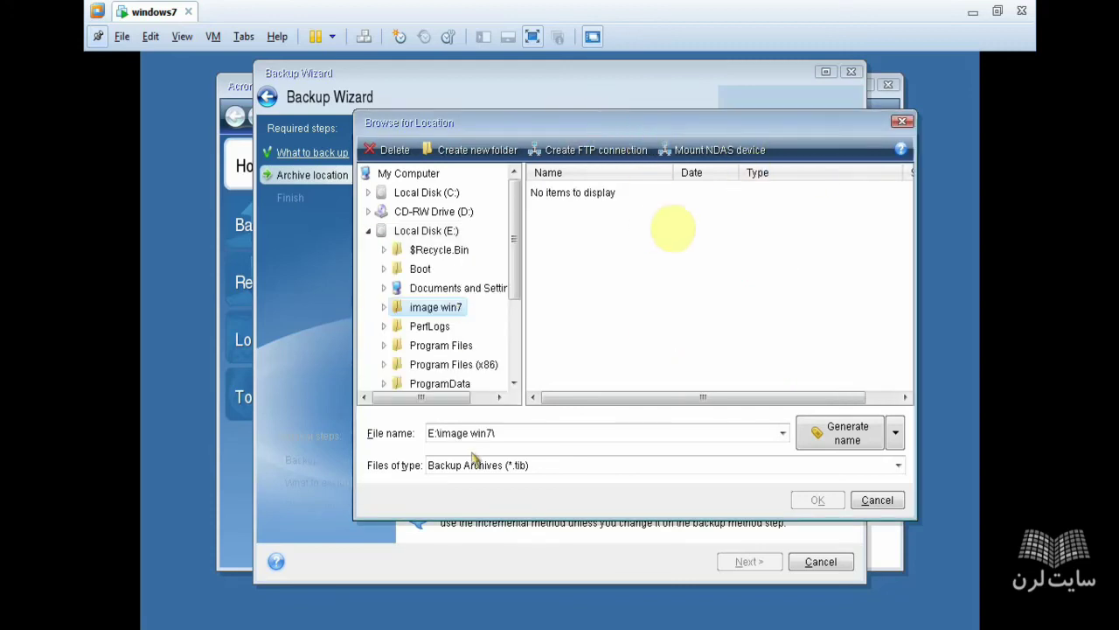
- Set the backup archive's file name to "image" inside the "image win7" folder on Local Disk (E:) and confirm the location
{"action": "left_click", "coordinate": [501, 433]}
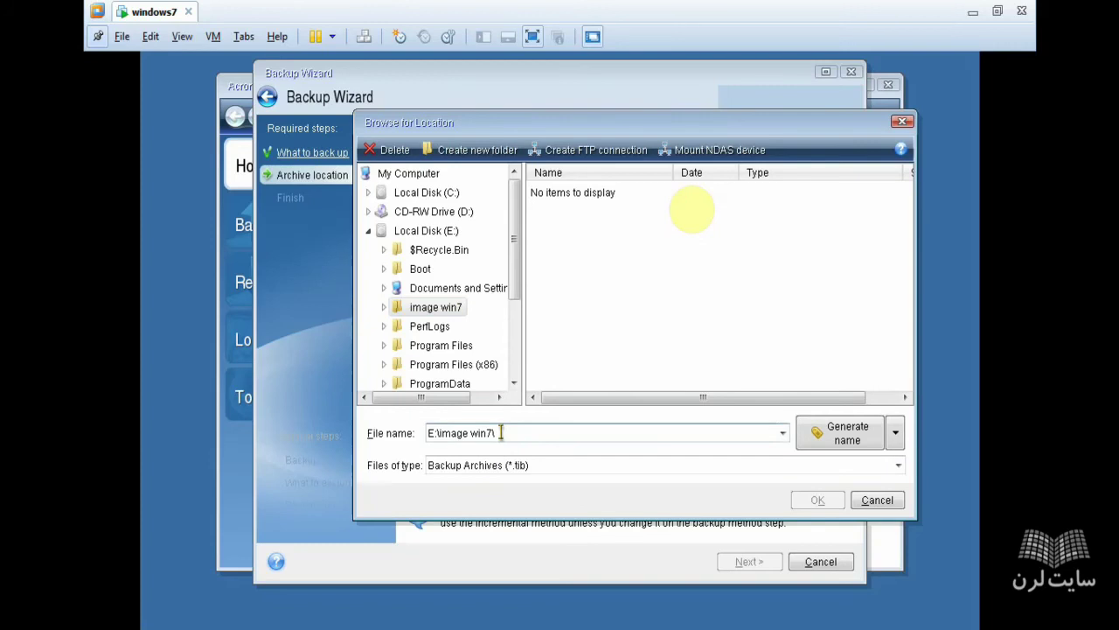
{"action": "key", "text": "ctrl+a"}
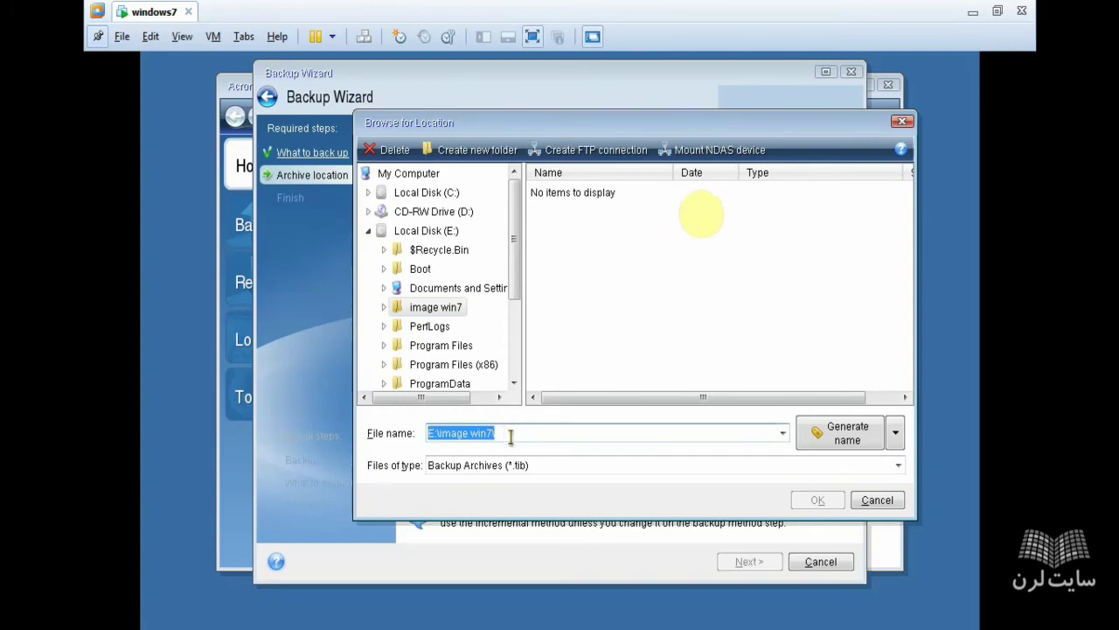
{"action": "left_click", "coordinate": [687, 200]}
{"action": "key", "text": "ctrl+a"}
{"action": "left_click", "coordinate": [682, 189]}
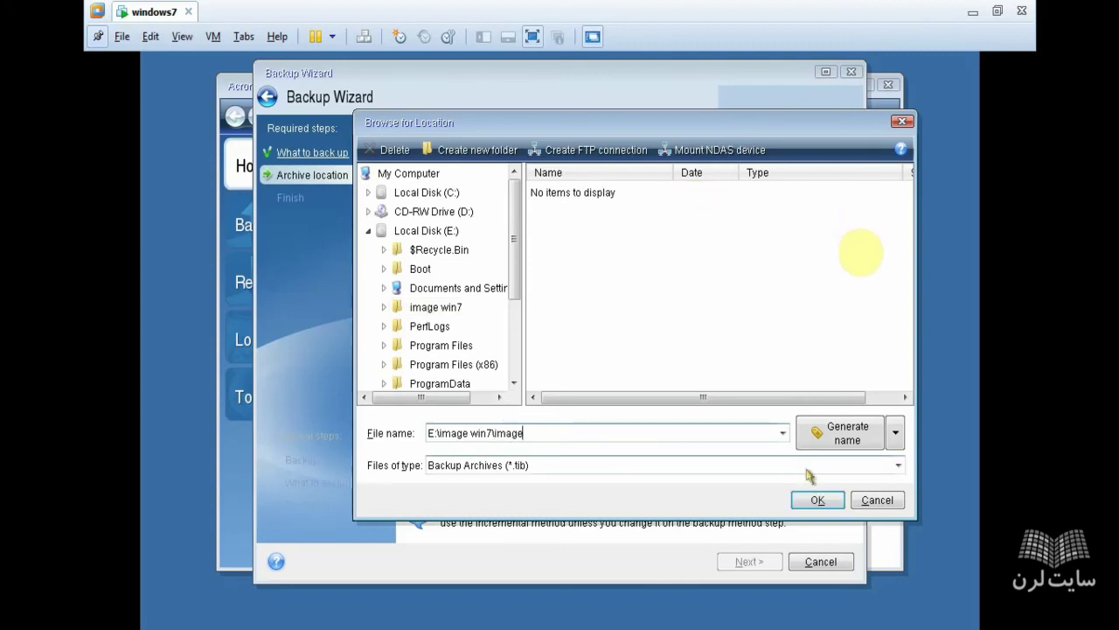
{"action": "left_click", "coordinate": [818, 500]}
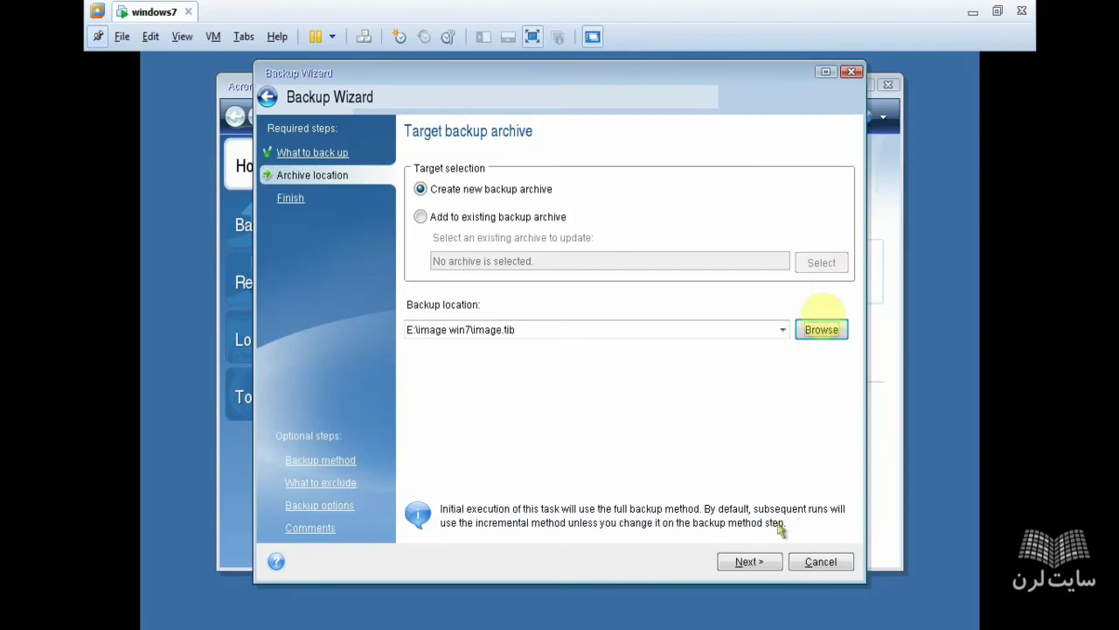
- Run the backup of partition C: to E:\image win7\image.tib and close the completion message
{"action": "left_click", "coordinate": [748, 562]}
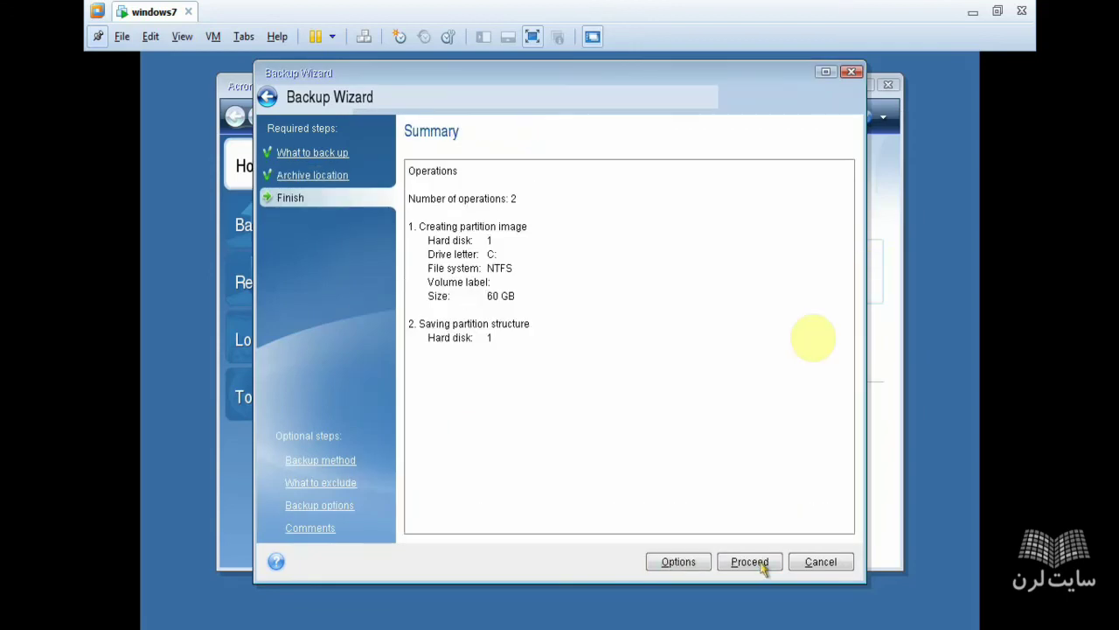
{"action": "left_click", "coordinate": [762, 565]}
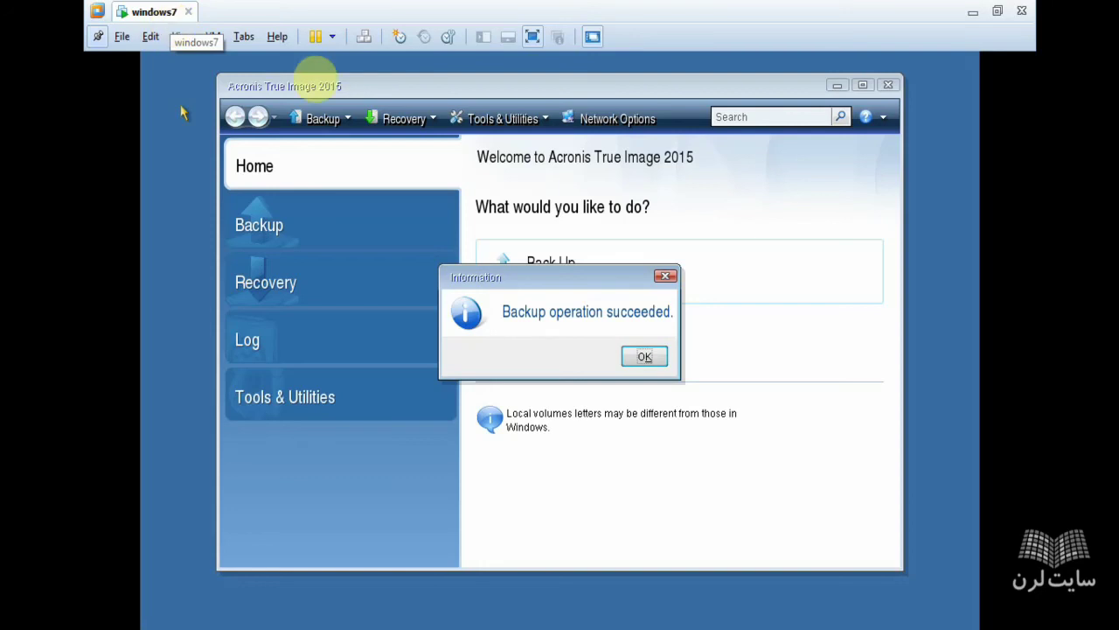
{"action": "left_click", "coordinate": [644, 357]}
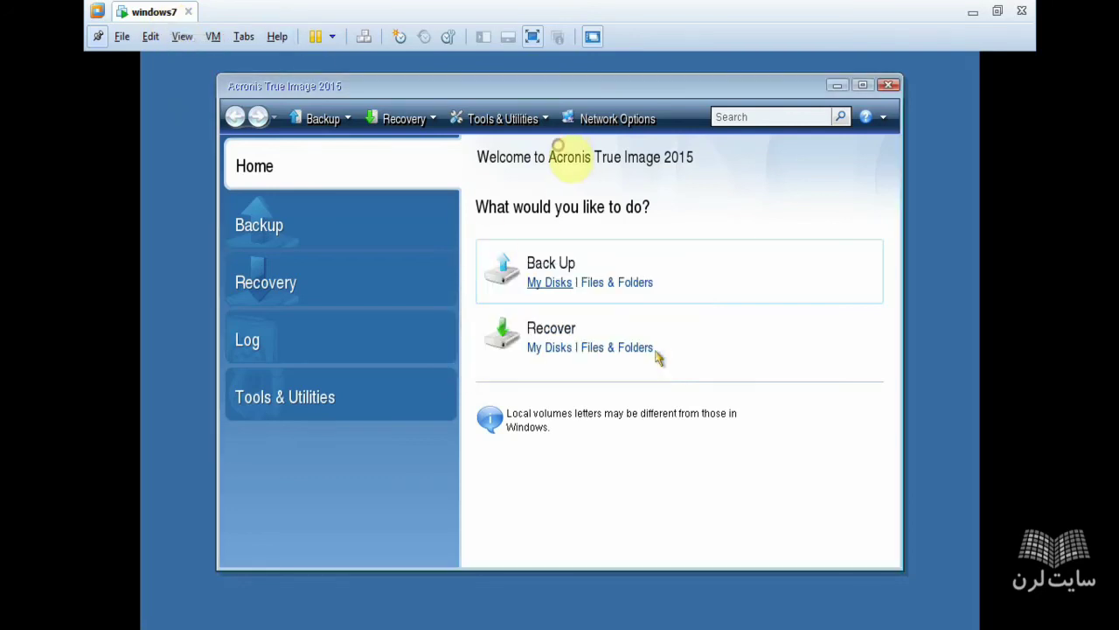
- Restart the windows7 virtual machine, allow the USB device connection and start Windows from the Acronis boot screen
{"action": "right_click", "coordinate": [156, 12]}
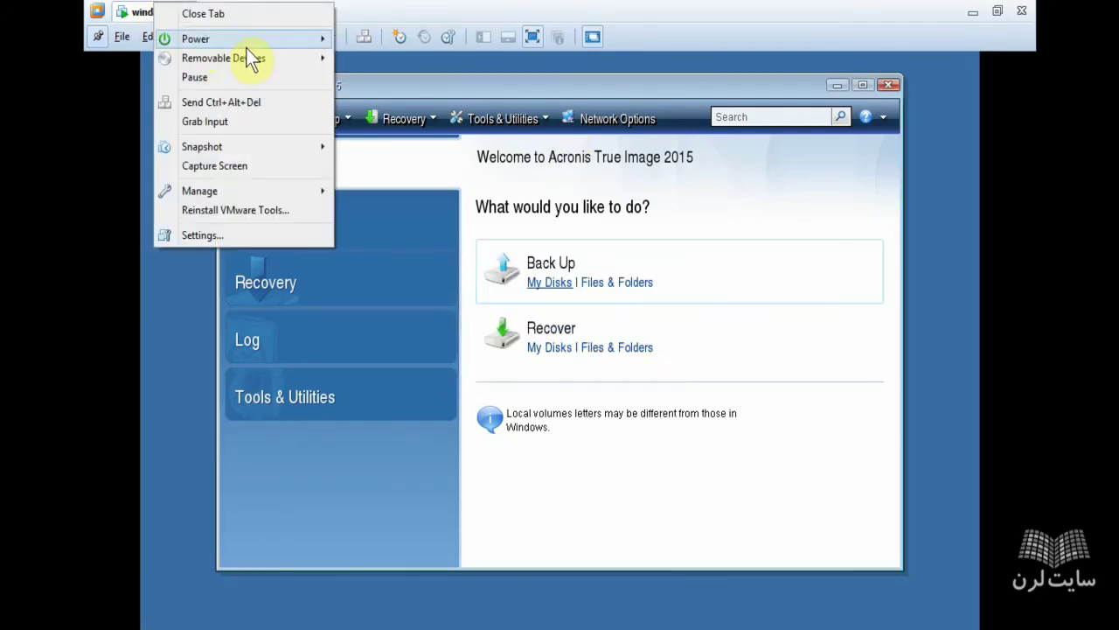
{"action": "mouse_move", "coordinate": [254, 44]}
{"action": "left_click", "coordinate": [404, 178]}
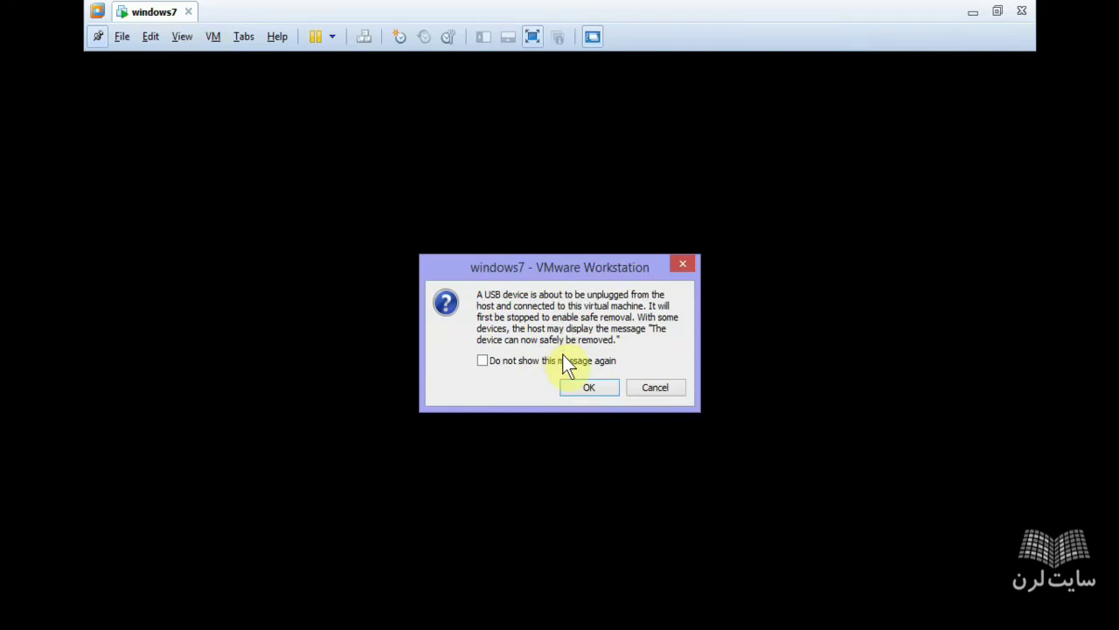
{"action": "left_click", "coordinate": [581, 388]}
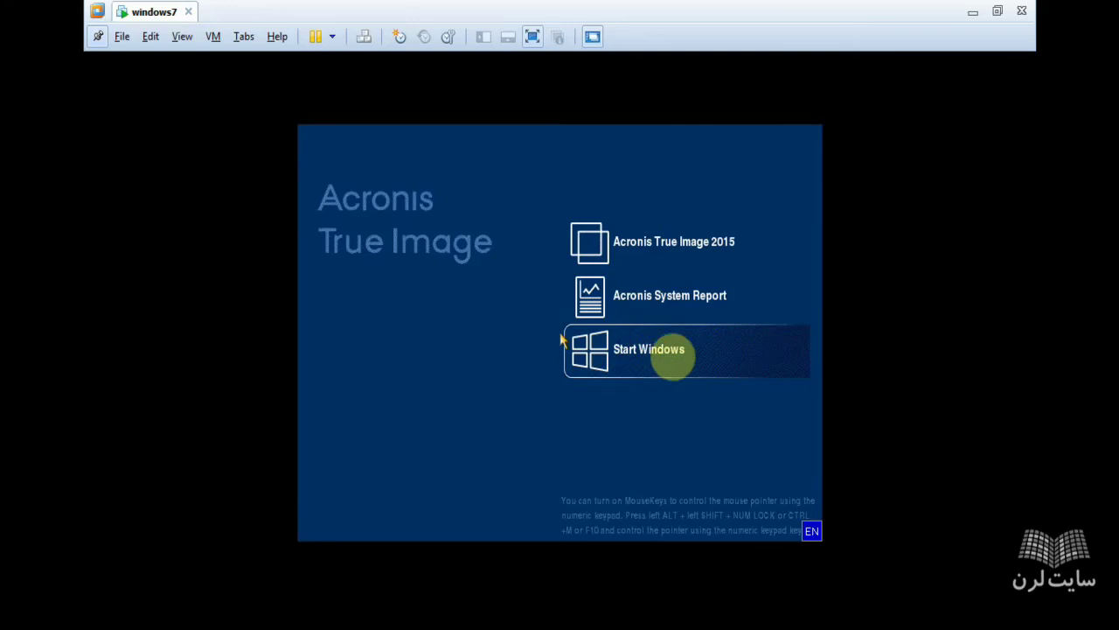
{"action": "left_click", "coordinate": [720, 349]}
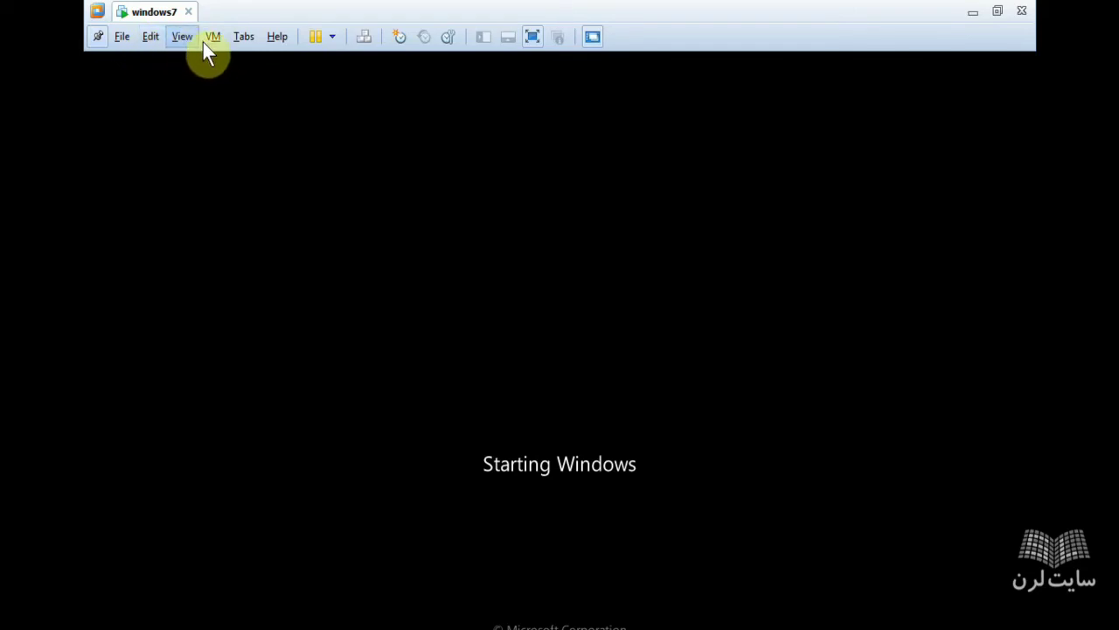
- Start a new custom virtual machine from the Home page, choosing to install the operating system later
{"action": "left_click", "coordinate": [209, 40]}
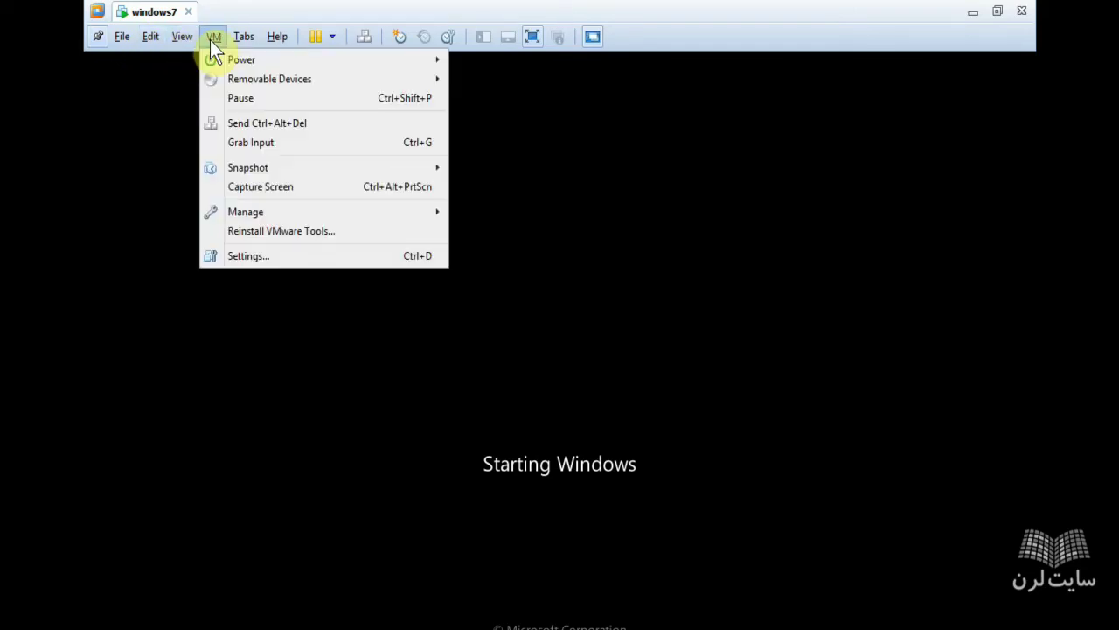
{"action": "mouse_move", "coordinate": [234, 40]}
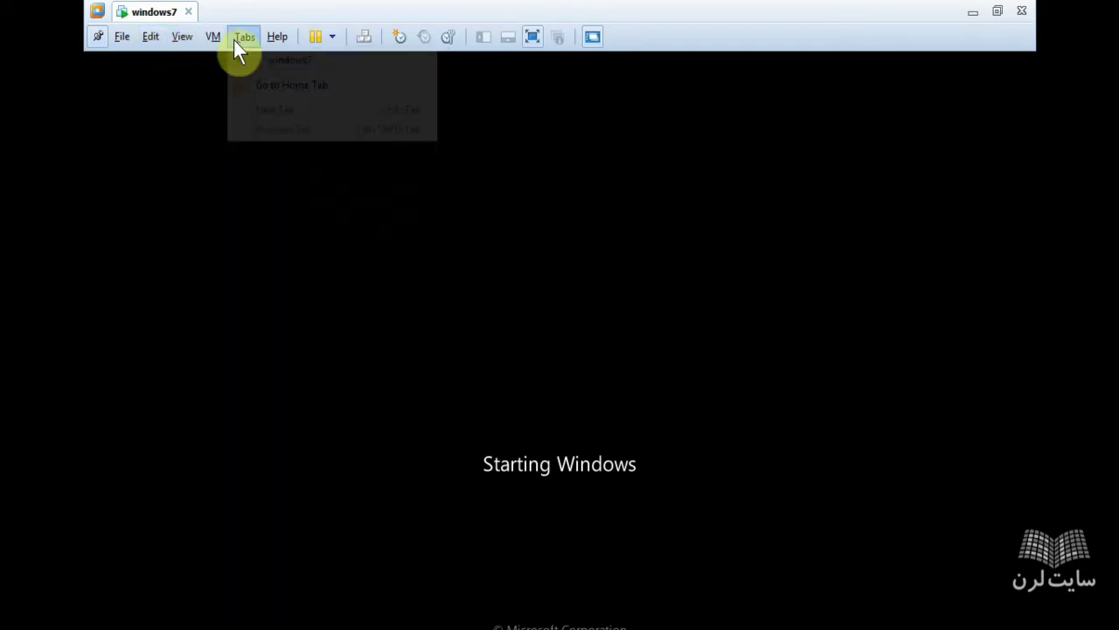
{"action": "left_click", "coordinate": [297, 87]}
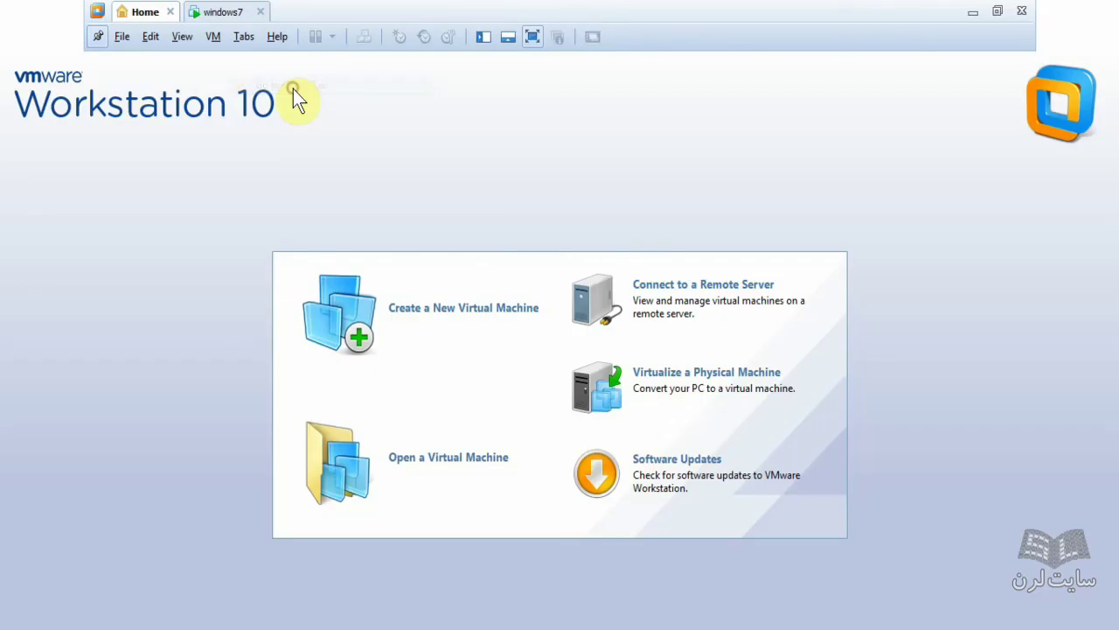
{"action": "left_click", "coordinate": [396, 298]}
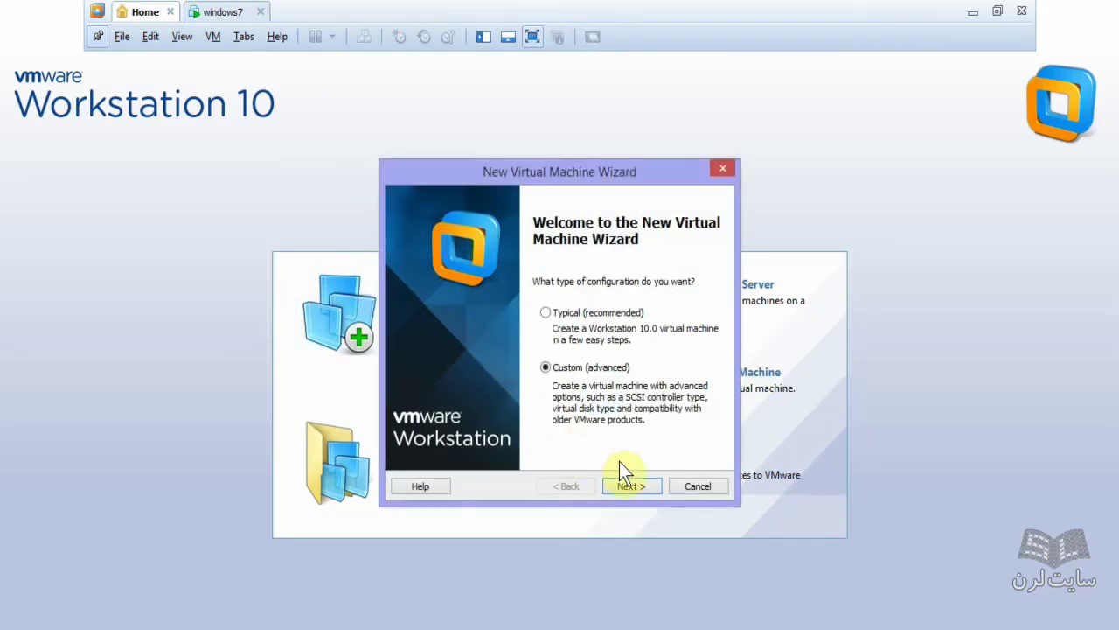
{"action": "left_click", "coordinate": [631, 486]}
{"action": "left_click", "coordinate": [643, 493]}
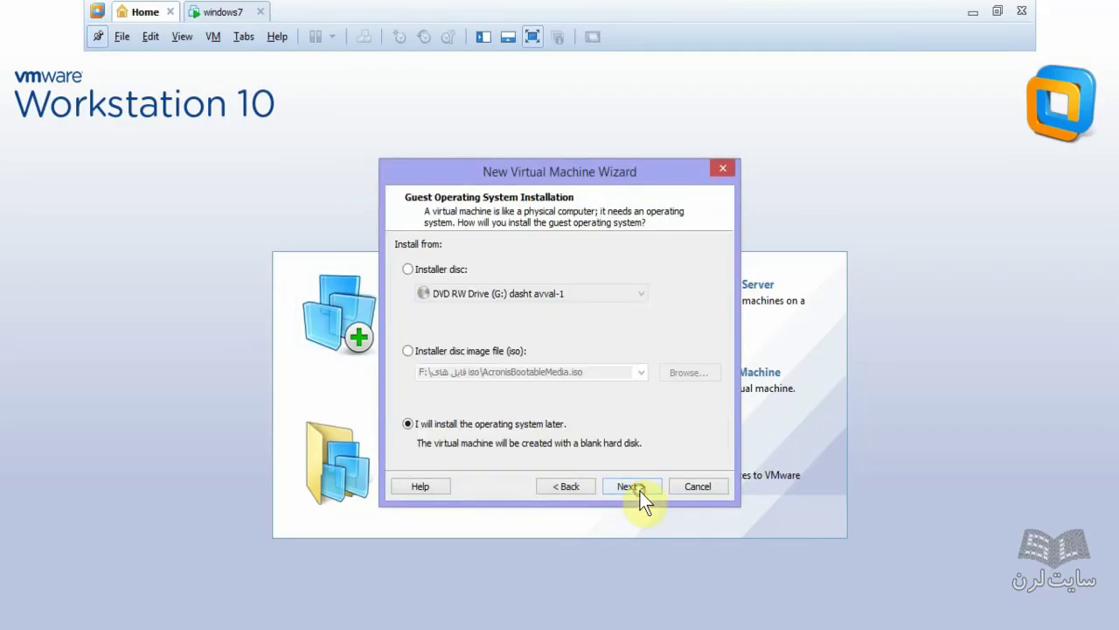
{"action": "left_click", "coordinate": [630, 486]}
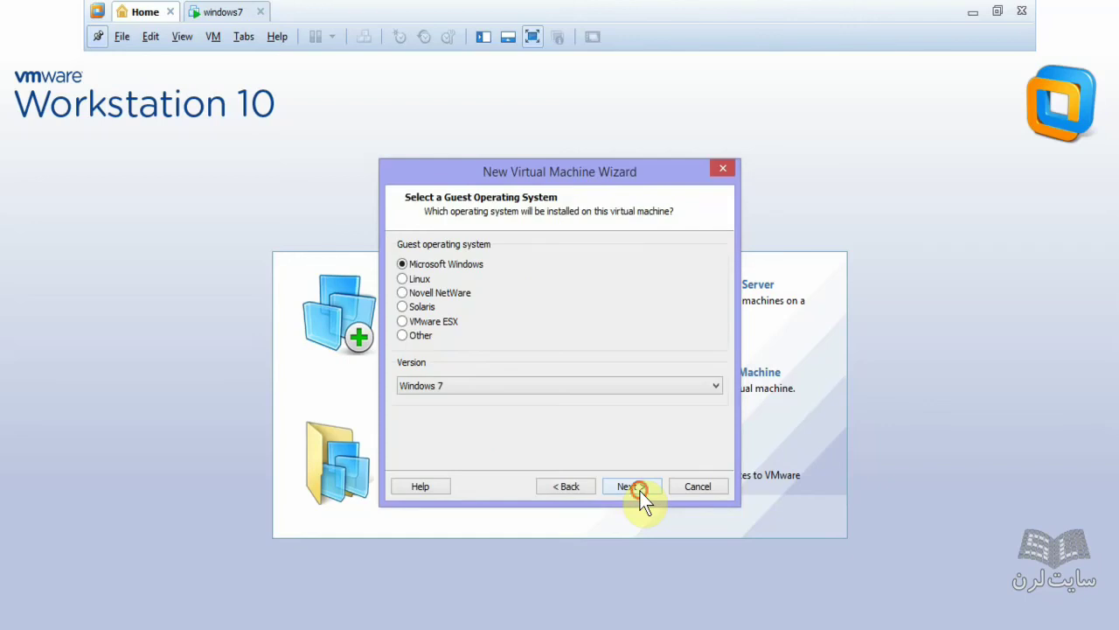
- Create the virtual machine as Microsoft Windows 7 with 1024 MB memory, NAT networking and a 60 GB split disk
{"action": "left_click", "coordinate": [630, 486]}
{"action": "left_click", "coordinate": [641, 495]}
{"action": "left_click", "coordinate": [640, 495]}
{"action": "left_click", "coordinate": [640, 495]}
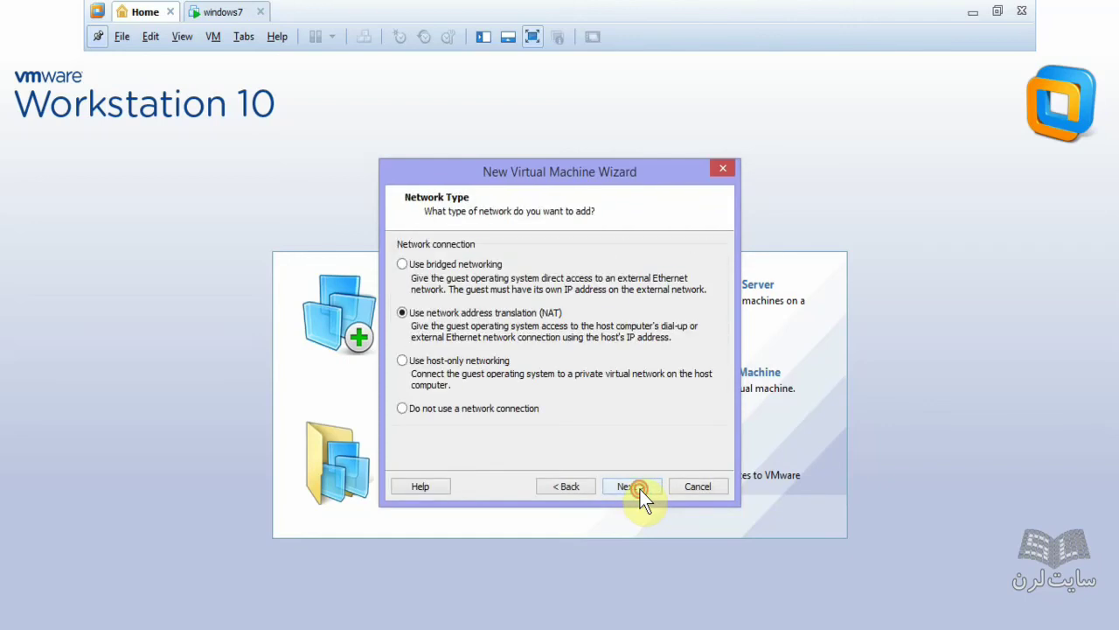
{"action": "left_click", "coordinate": [641, 495]}
{"action": "left_click", "coordinate": [641, 495]}
{"action": "left_click", "coordinate": [641, 494]}
{"action": "left_click", "coordinate": [640, 494]}
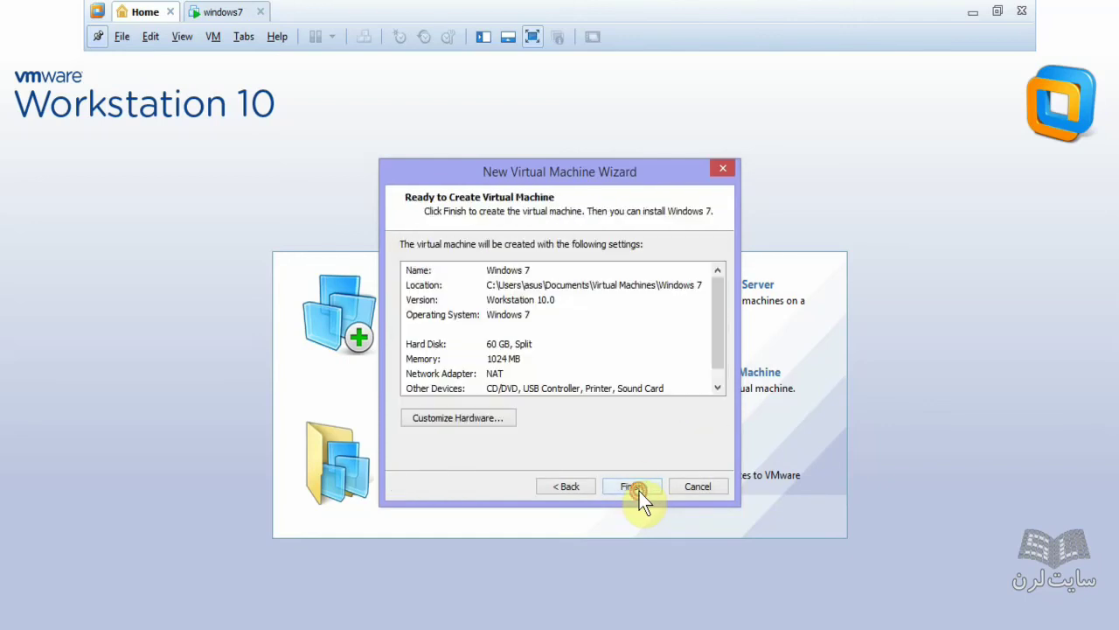
{"action": "left_click", "coordinate": [639, 492]}
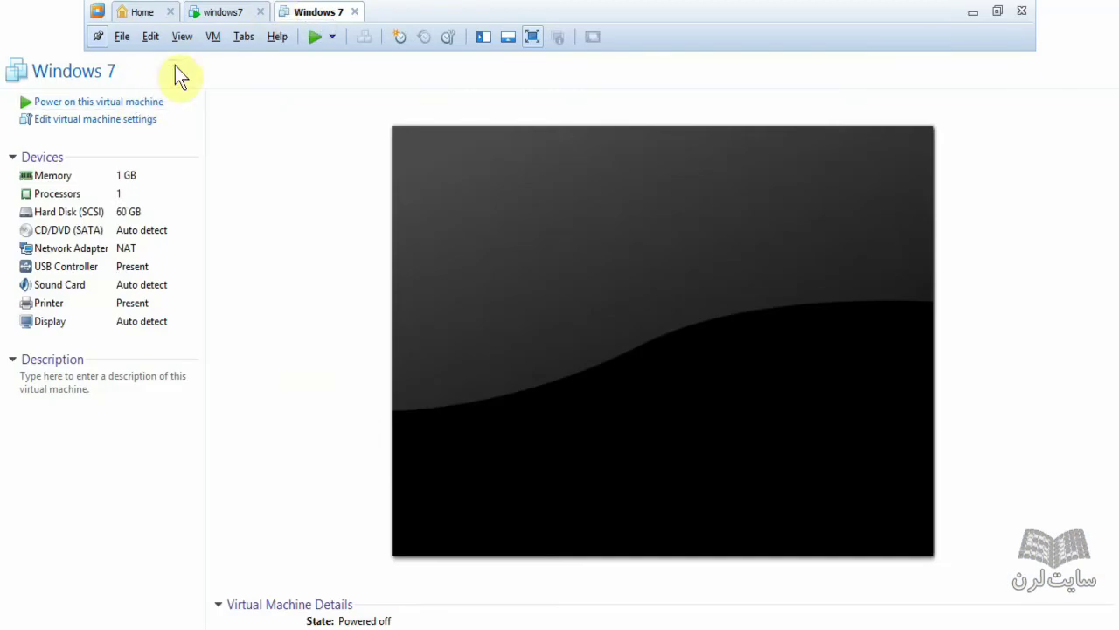
- Attach AcronisBootableMedia.iso from Local Disk (F:) to the new Windows 7 machine's CD/DVD drive and power the machine on
{"action": "right_click", "coordinate": [300, 12]}
{"action": "left_click", "coordinate": [347, 239]}
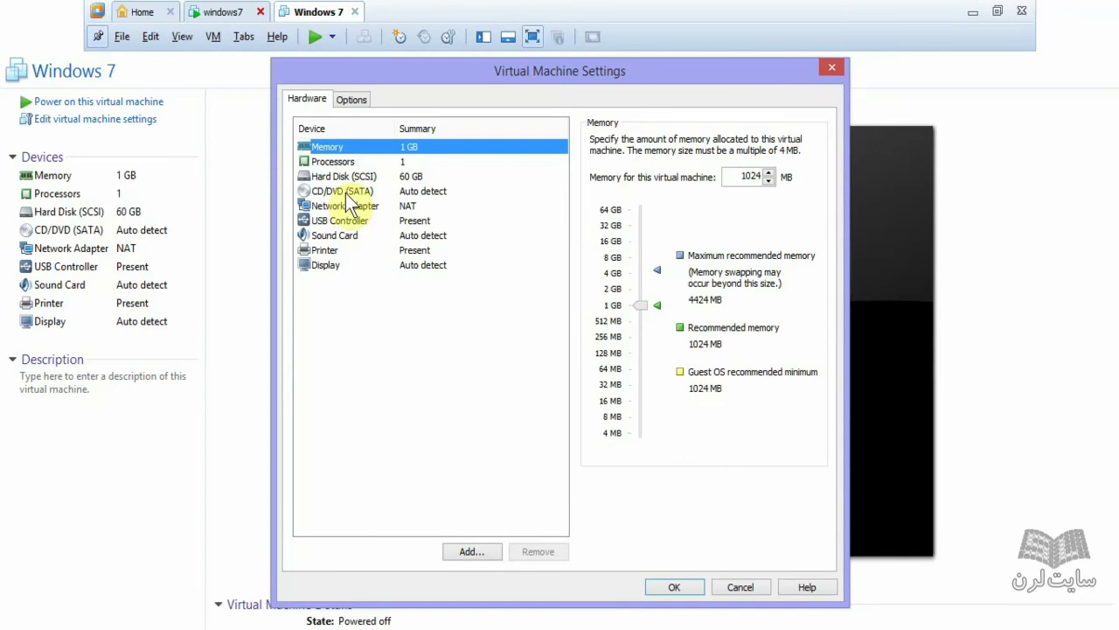
{"action": "left_click", "coordinate": [342, 191]}
{"action": "left_click", "coordinate": [632, 243]}
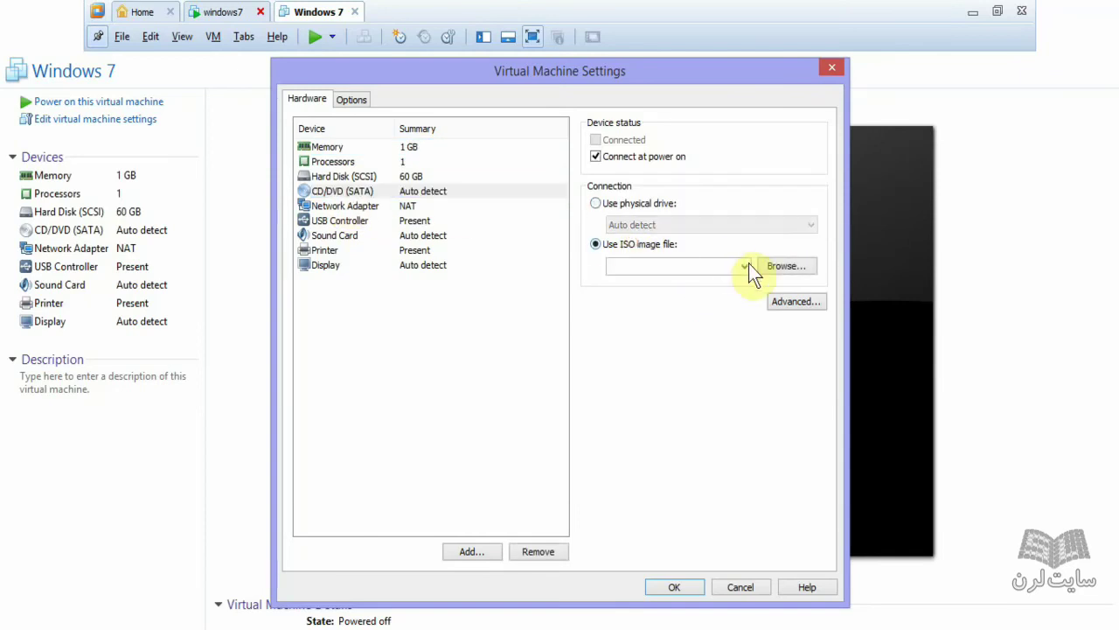
{"action": "left_click", "coordinate": [784, 266]}
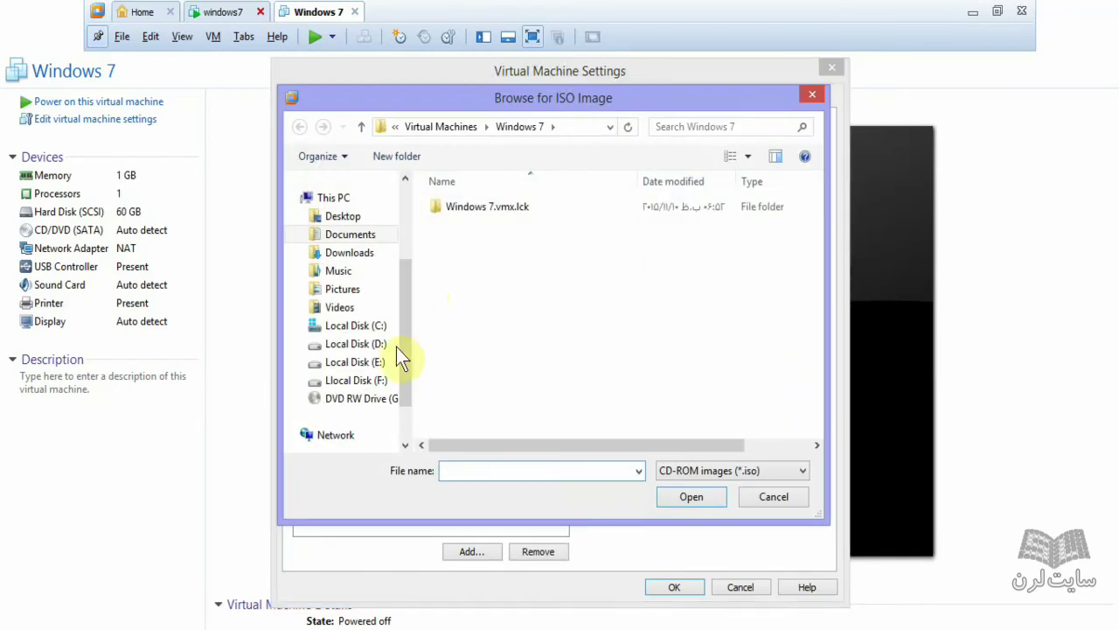
{"action": "left_click", "coordinate": [363, 382]}
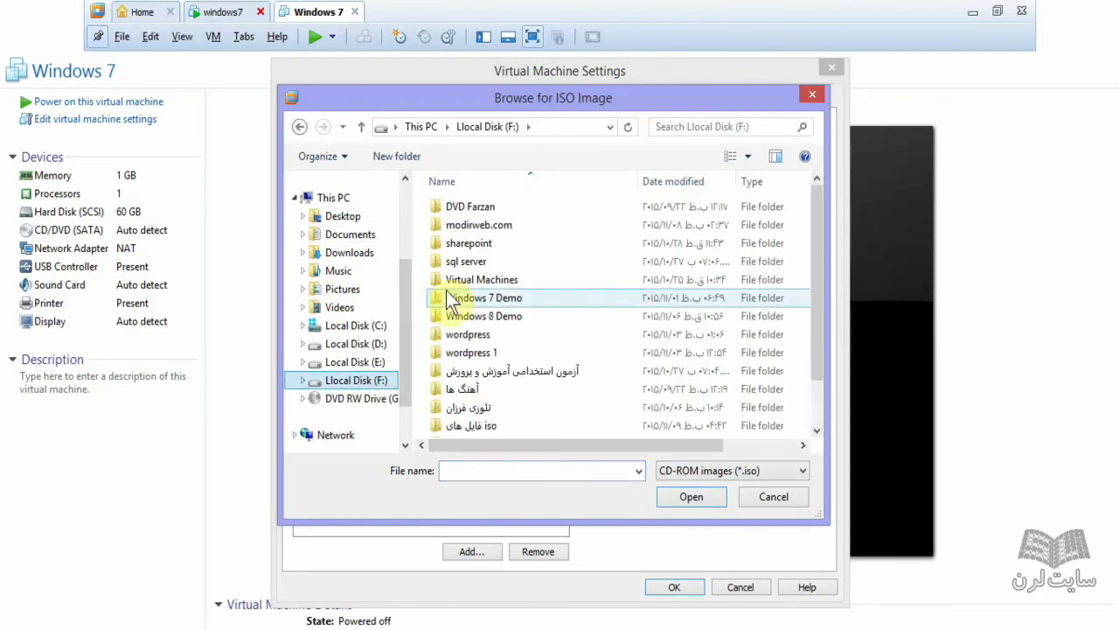
{"action": "double_click", "coordinate": [488, 426]}
{"action": "left_click", "coordinate": [488, 230]}
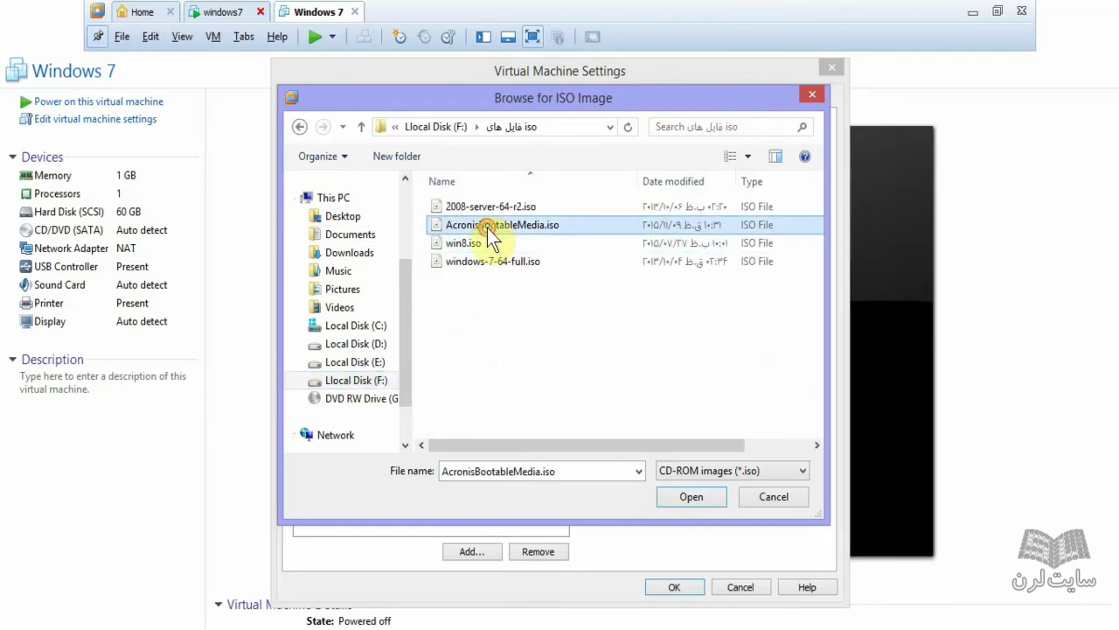
{"action": "double_click", "coordinate": [487, 225]}
{"action": "left_click", "coordinate": [675, 587]}
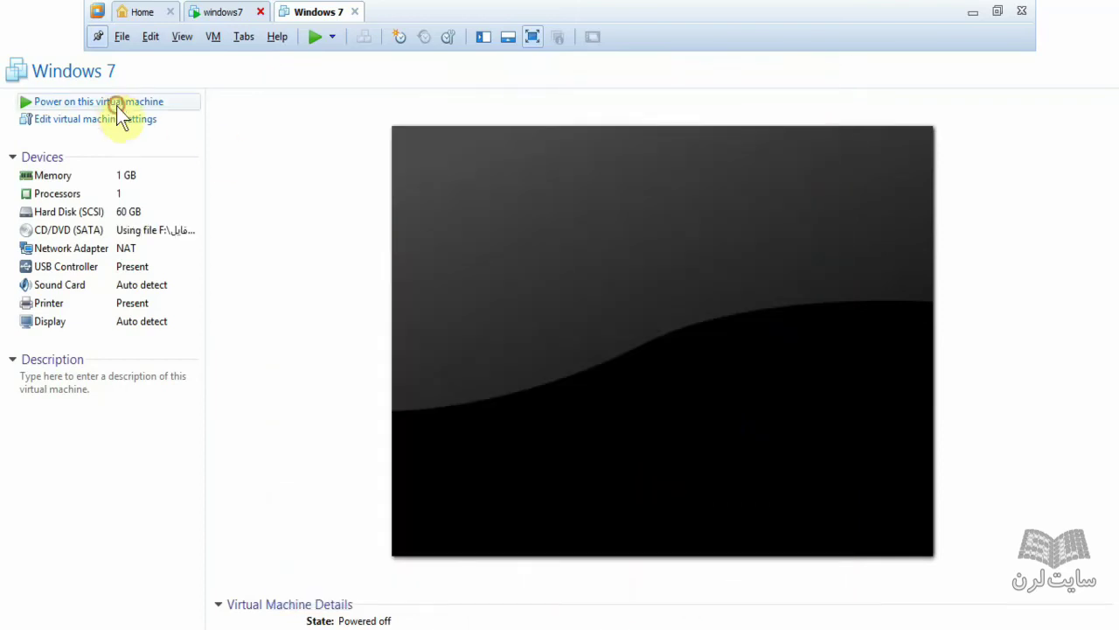
{"action": "left_click", "coordinate": [116, 104]}
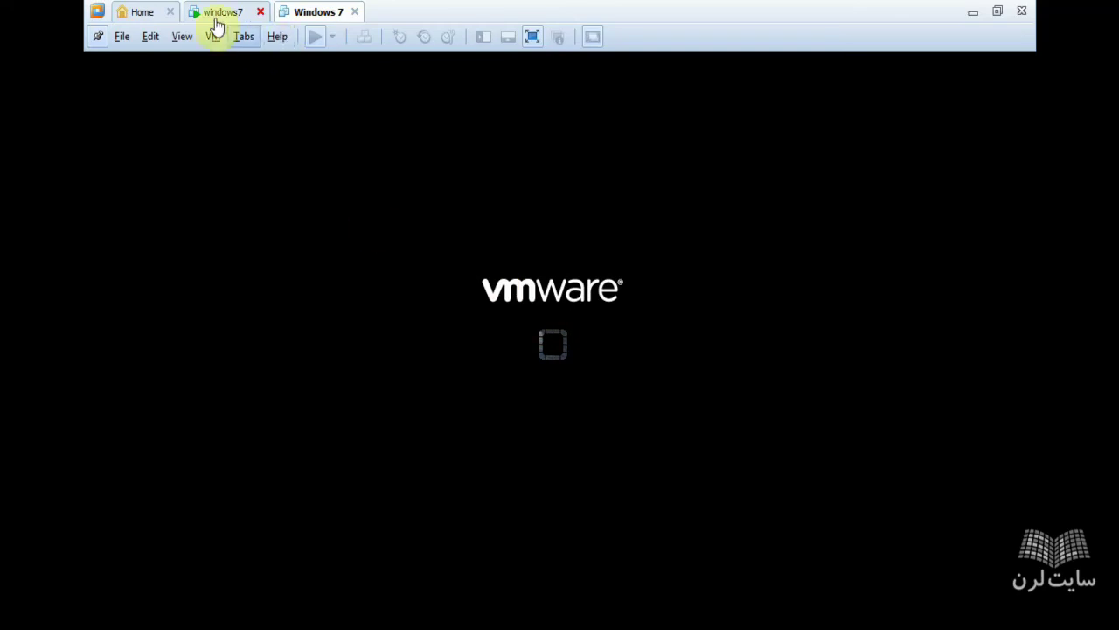
- Rename the original windows7 virtual machine to "windows7(sample)" in its general settings
{"action": "left_click", "coordinate": [219, 17]}
{"action": "left_click", "coordinate": [214, 36]}
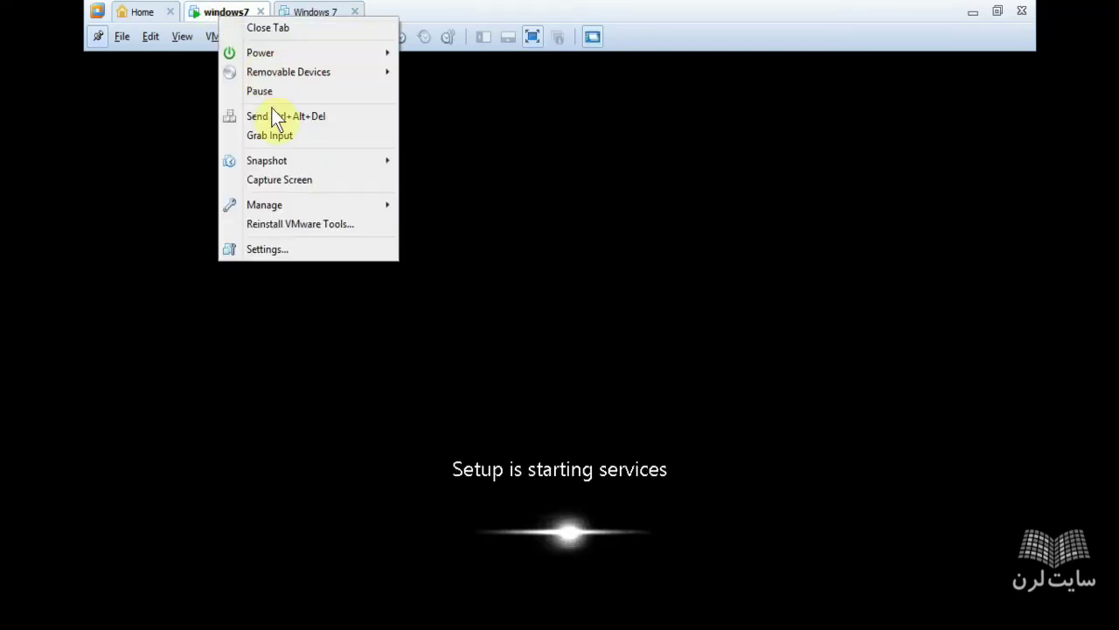
{"action": "left_click", "coordinate": [262, 249]}
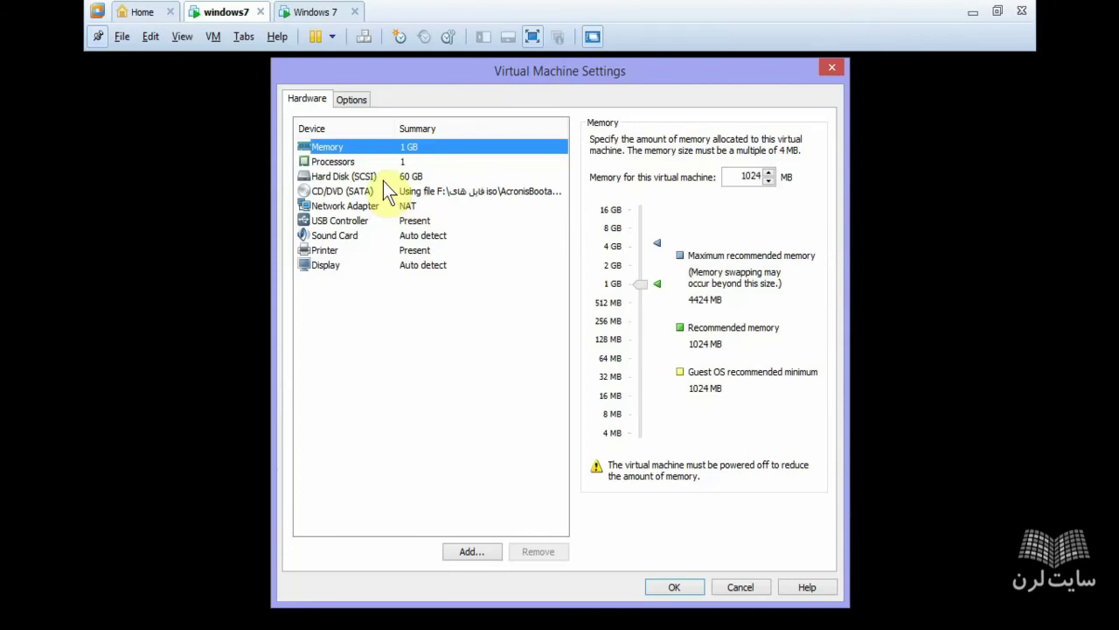
{"action": "left_click", "coordinate": [358, 108]}
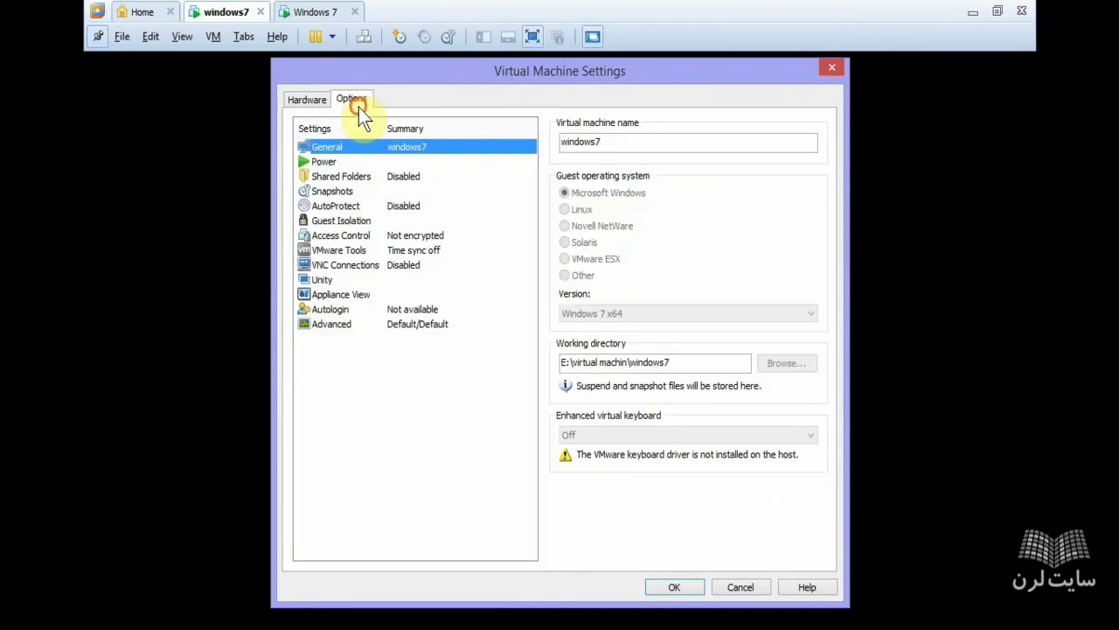
{"action": "left_click", "coordinate": [618, 147]}
{"action": "type", "text": ")"}
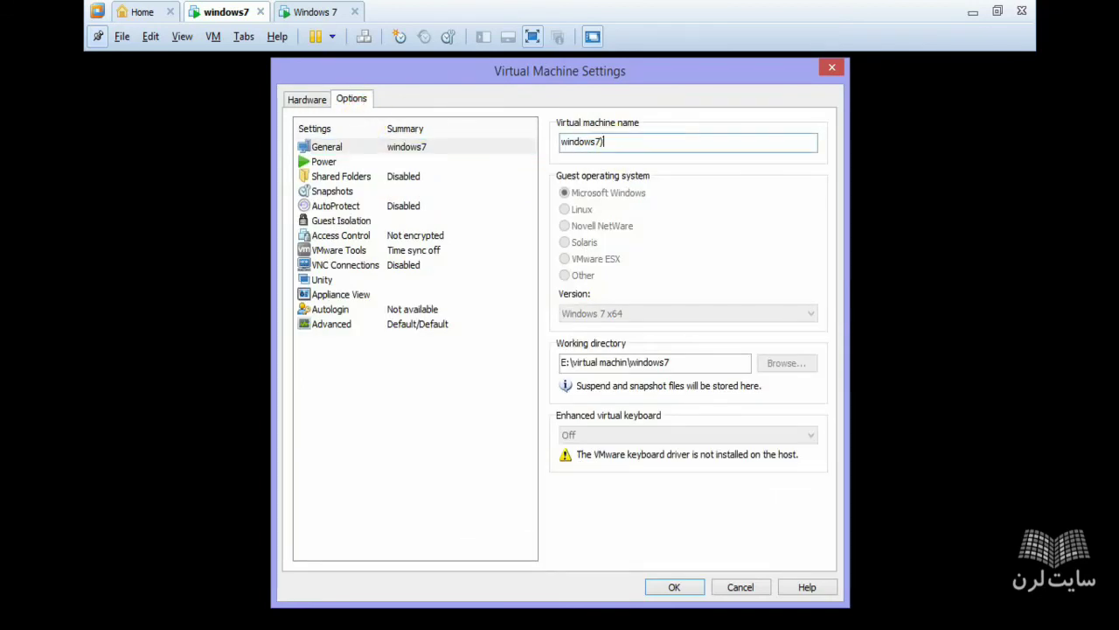
{"action": "key", "text": "alt"}
{"action": "left_click", "coordinate": [660, 589]}
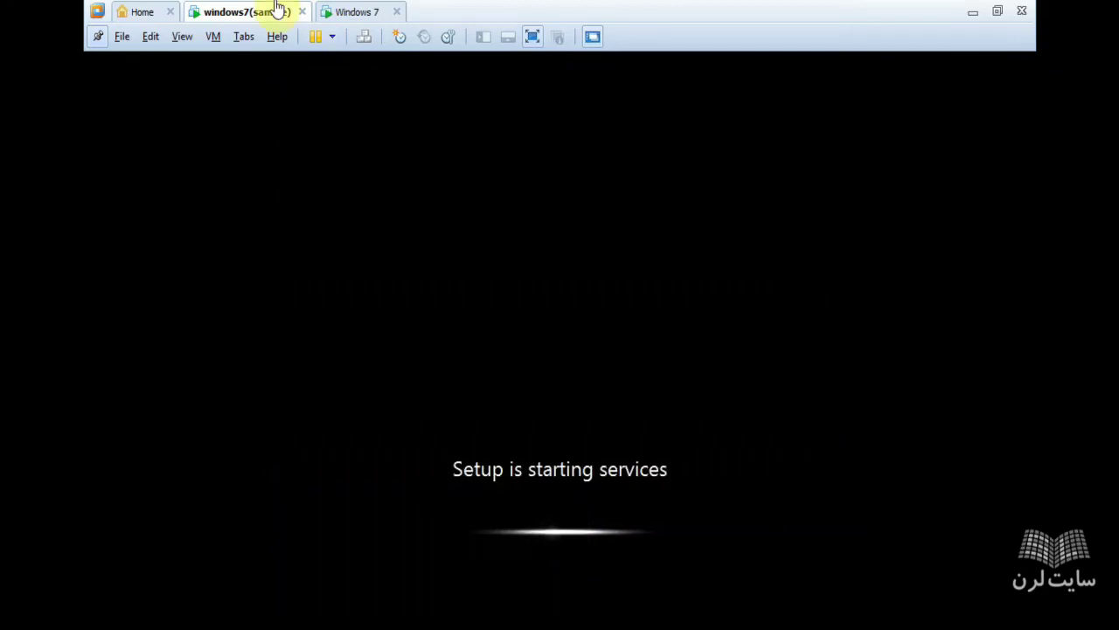
- Rename the new Windows 7 virtual machine to "Windows 7(Destination)" in its general settings
{"action": "left_click", "coordinate": [338, 11]}
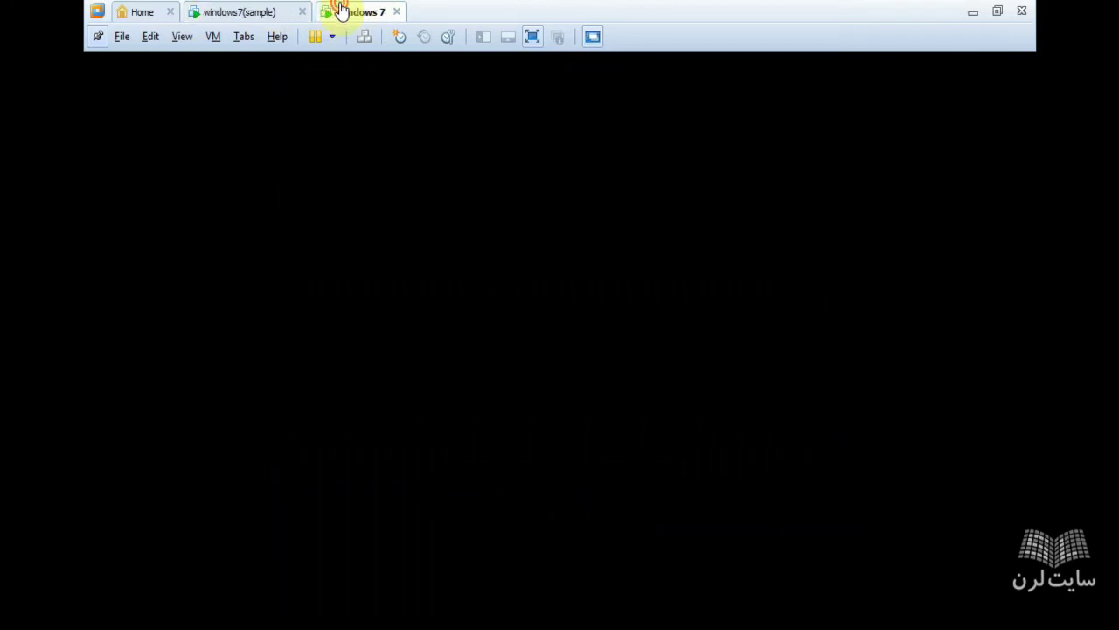
{"action": "right_click", "coordinate": [337, 11]}
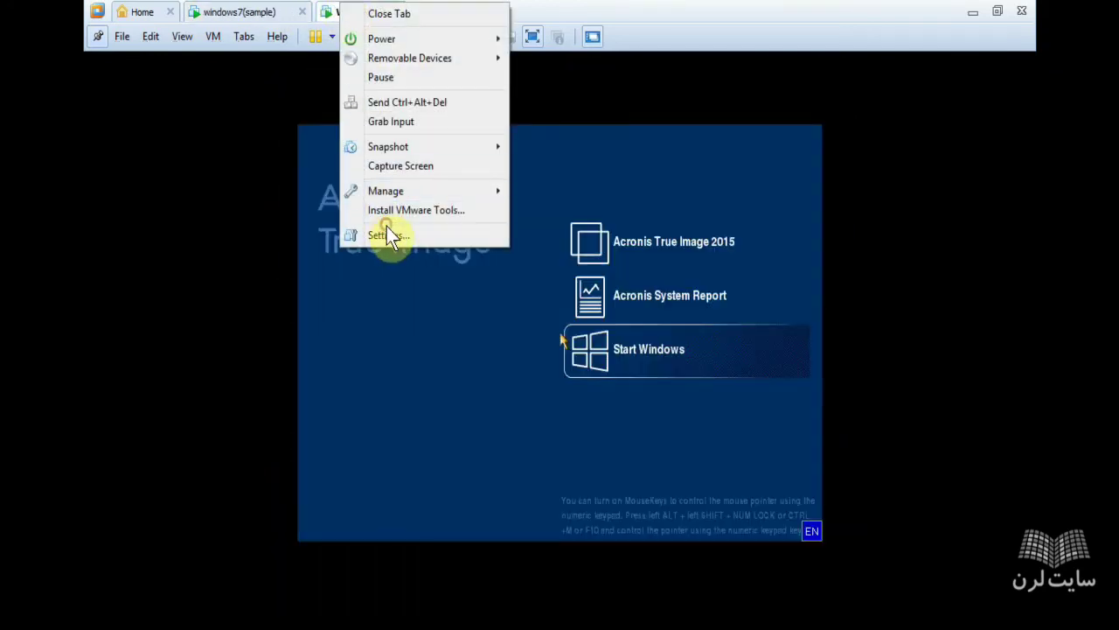
{"action": "left_click", "coordinate": [389, 235]}
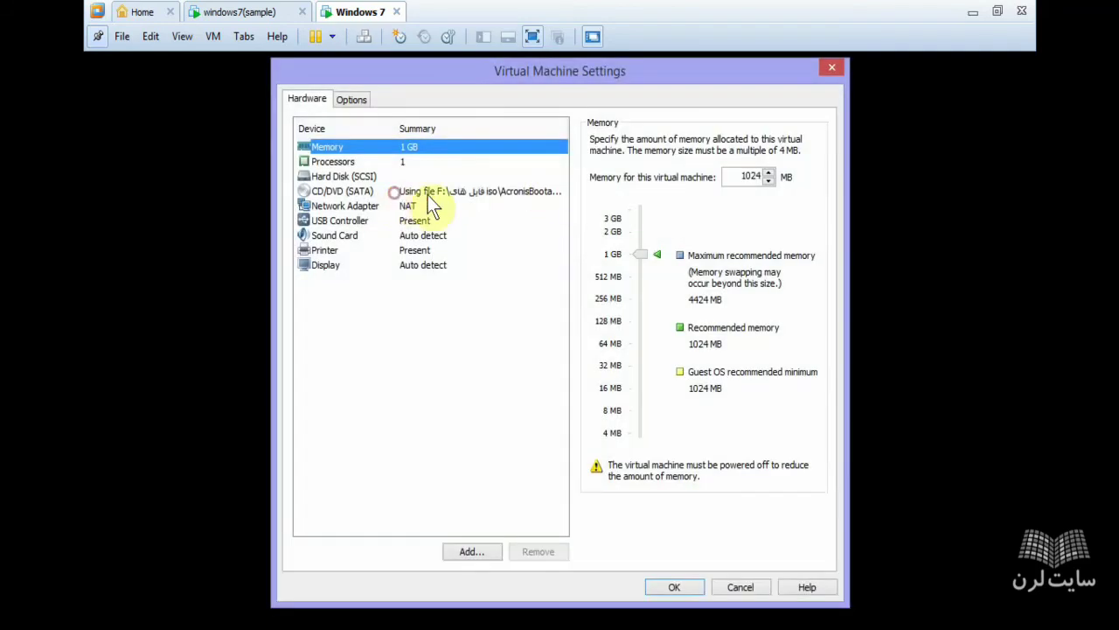
{"action": "left_click", "coordinate": [458, 193]}
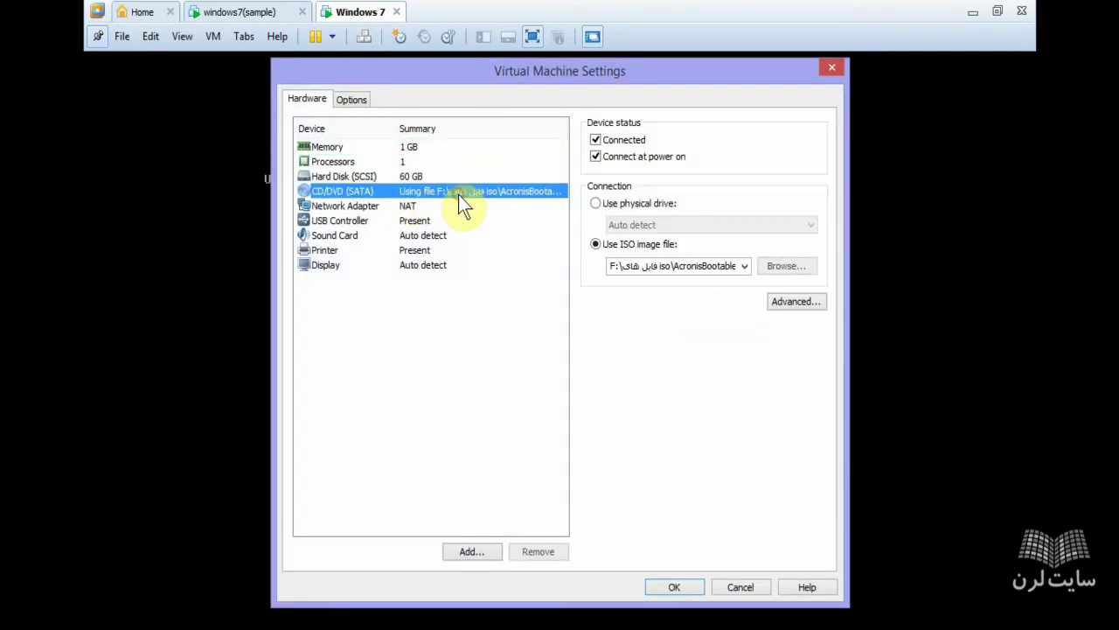
{"action": "left_click", "coordinate": [355, 100]}
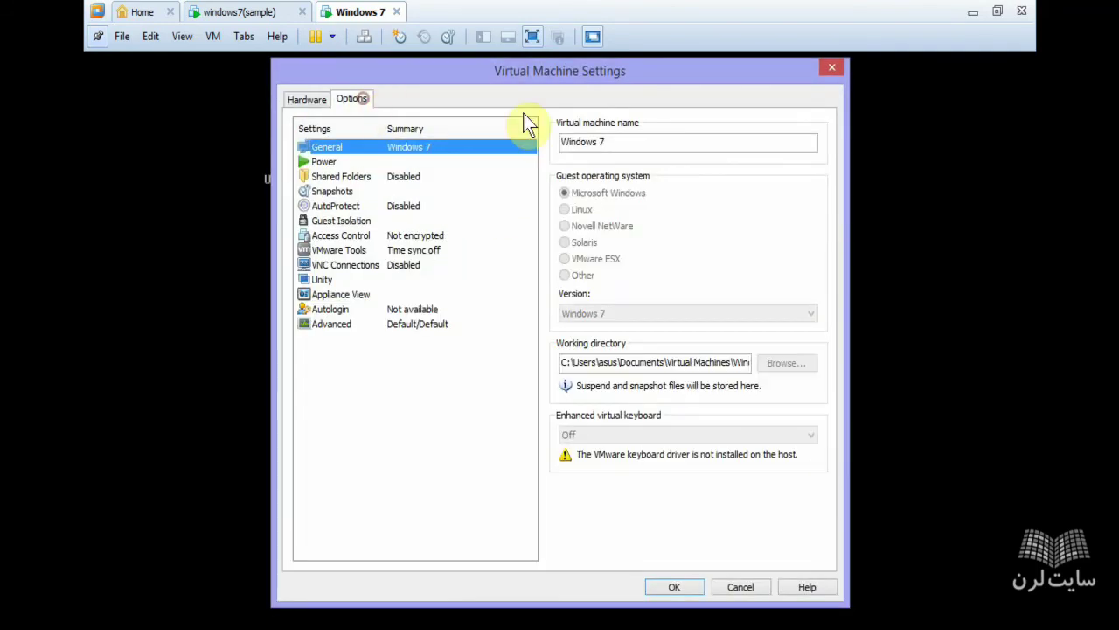
{"action": "left_click", "coordinate": [622, 140]}
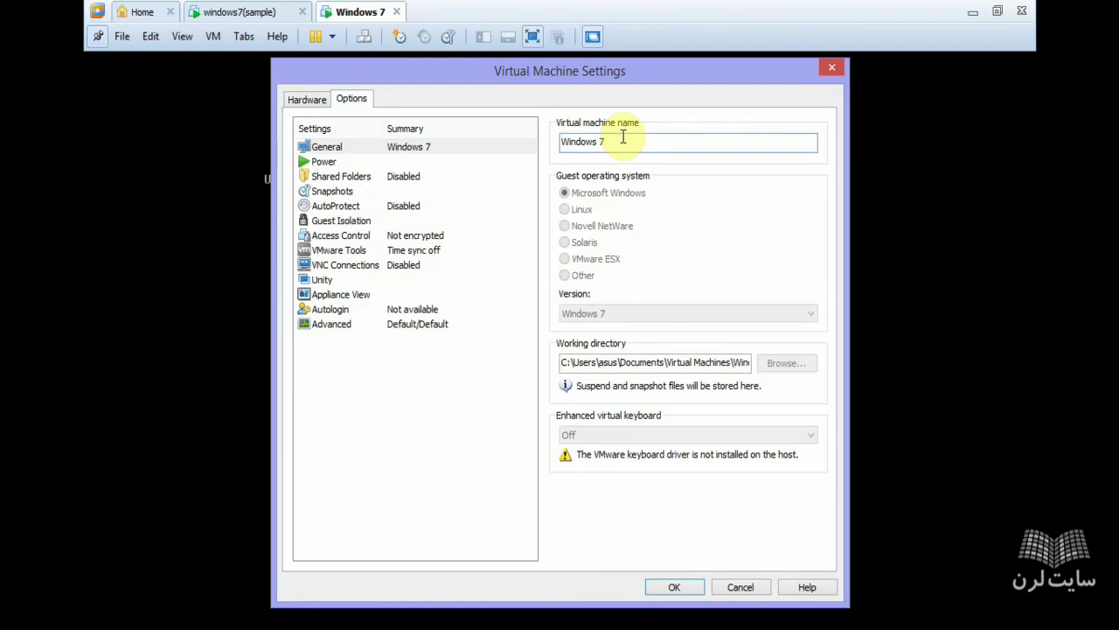
{"action": "type", "text": "(Destination"}
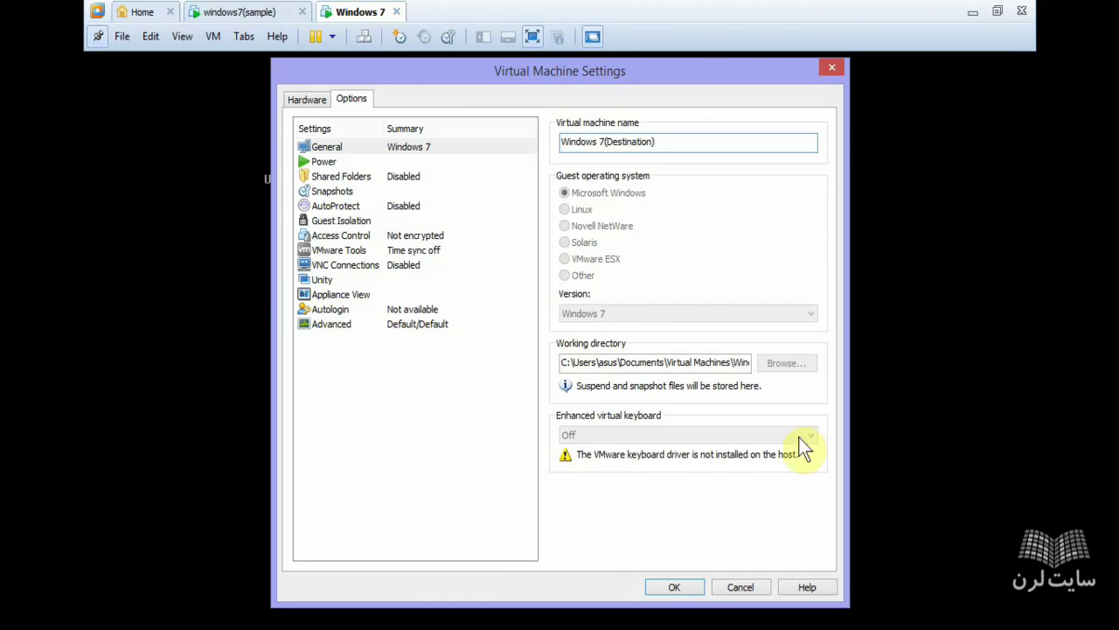
{"action": "left_click", "coordinate": [694, 586]}
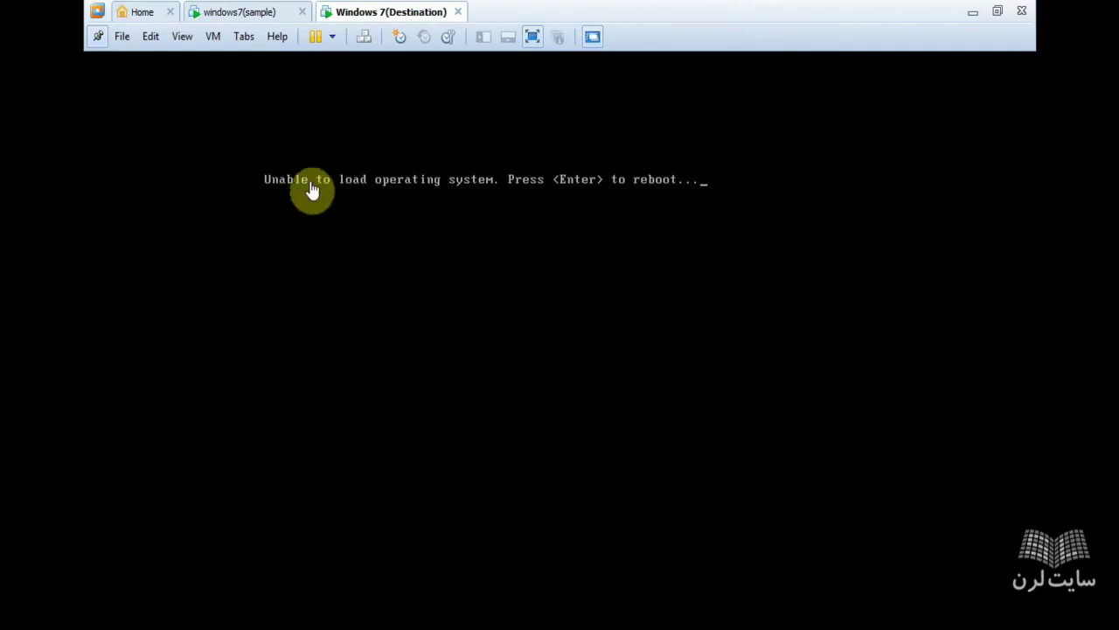
- Reset the Windows 7(Destination) machine and start Acronis True Image 2015 from its boot media menu
{"action": "right_click", "coordinate": [386, 13]}
{"action": "mouse_move", "coordinate": [485, 49]}
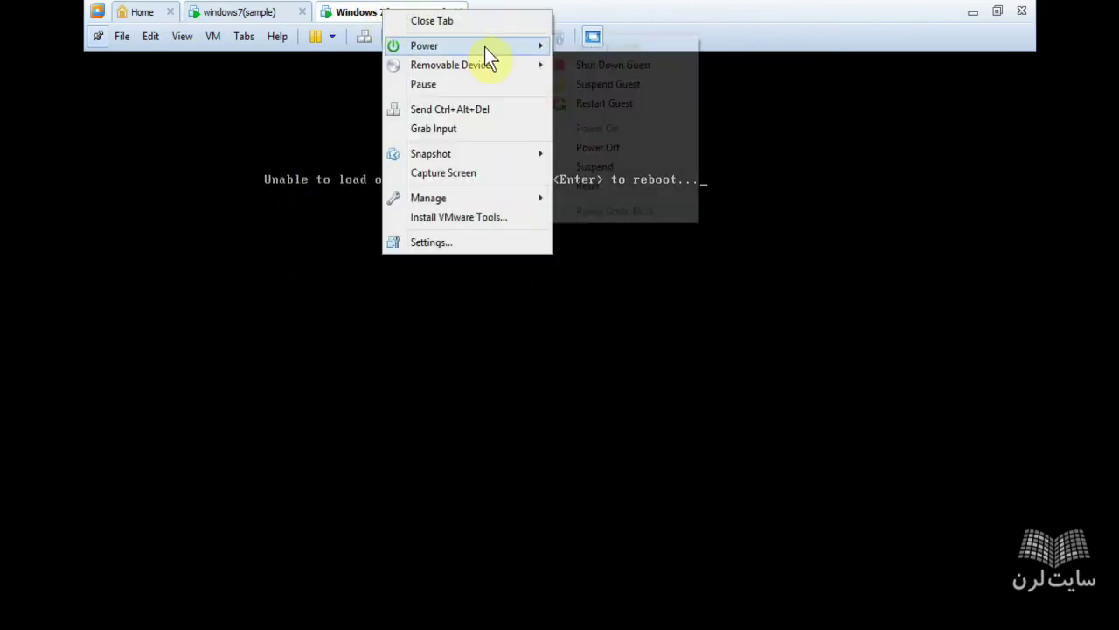
{"action": "left_click", "coordinate": [620, 186]}
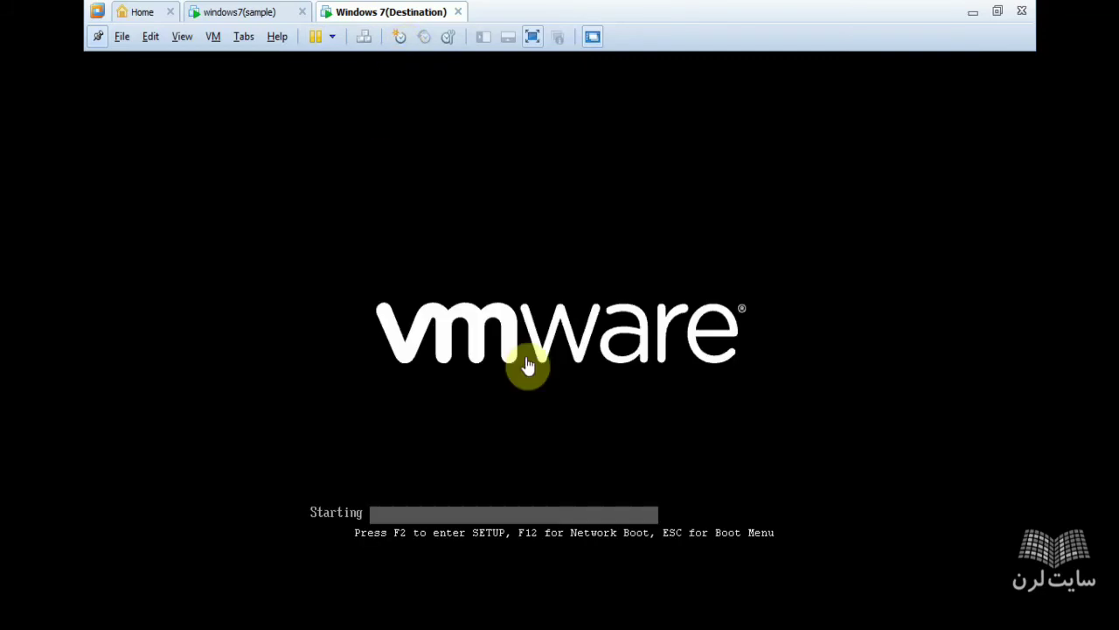
{"action": "left_click", "coordinate": [528, 366]}
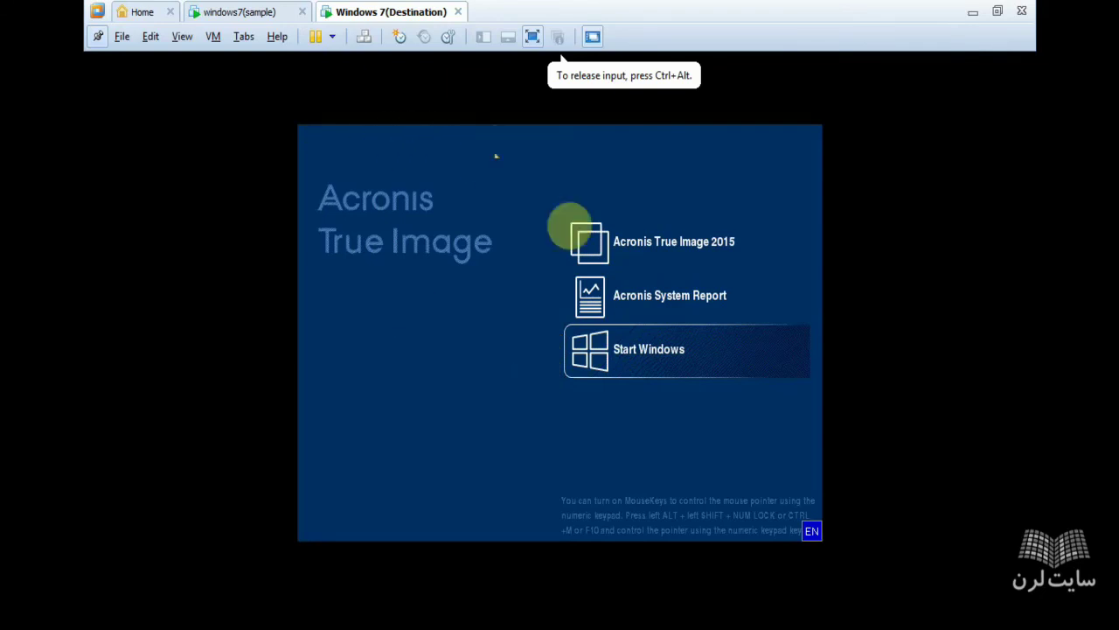
{"action": "key", "text": "ctrl+alt"}
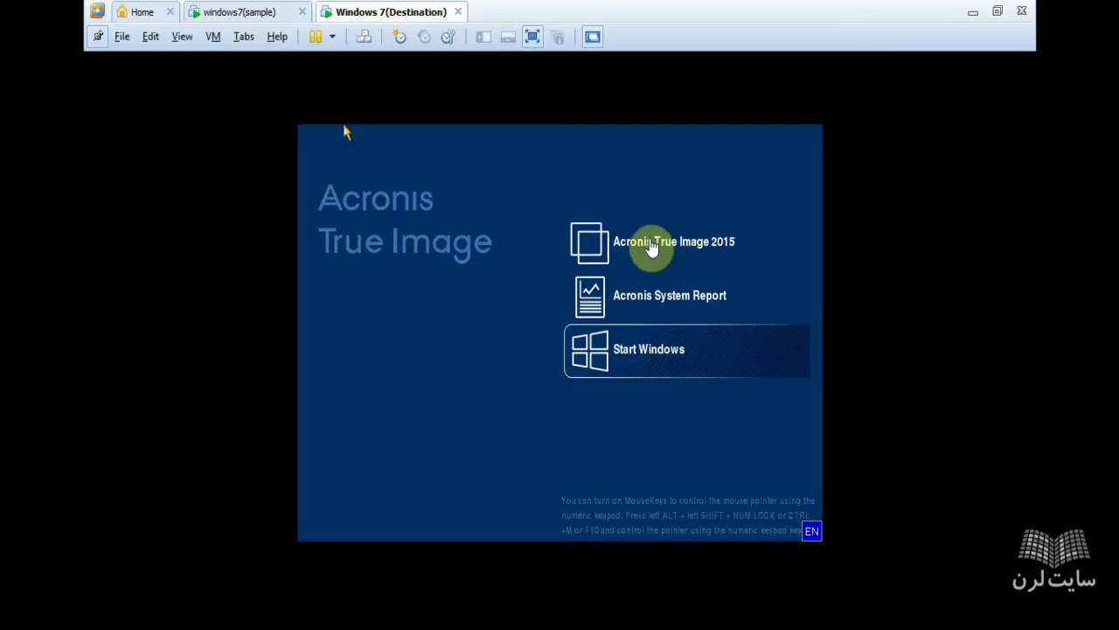
{"action": "left_click", "coordinate": [346, 131]}
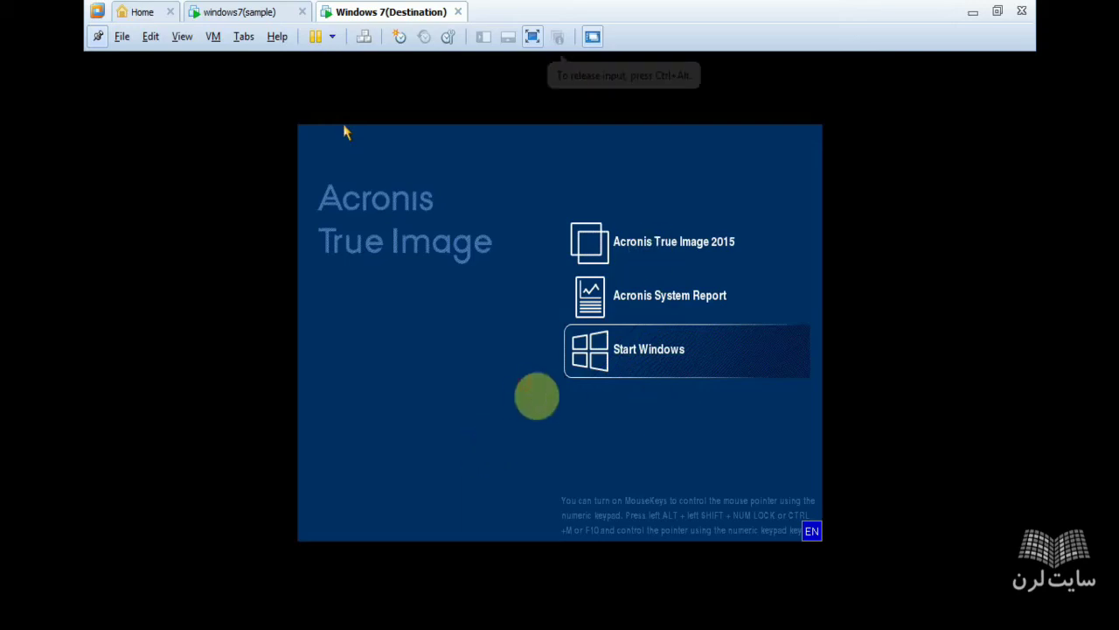
{"action": "left_click", "coordinate": [674, 248]}
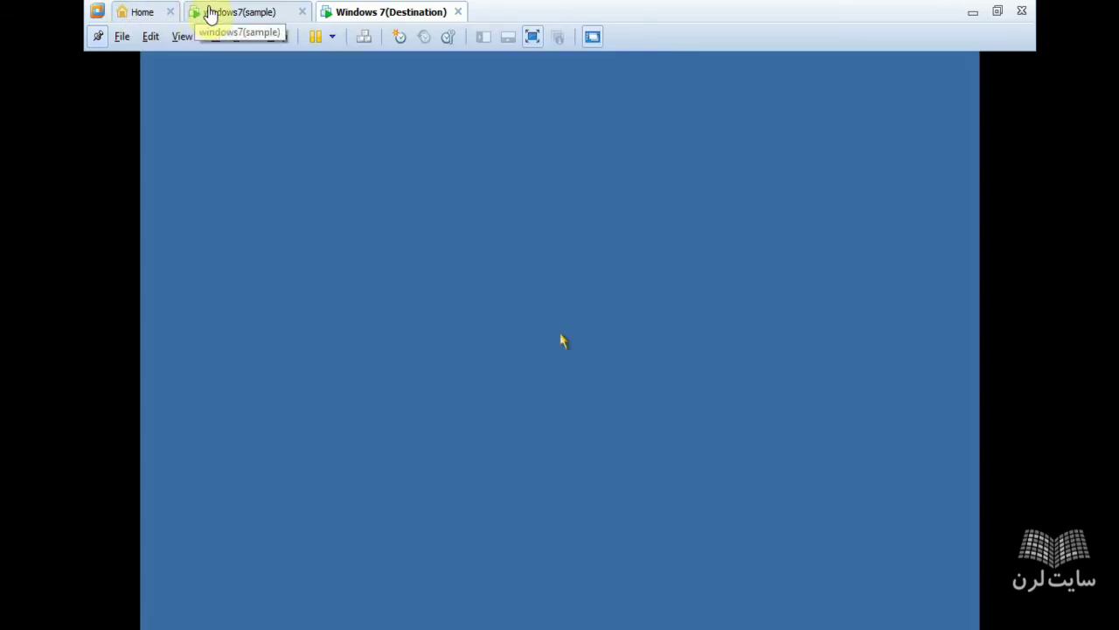
- Start a disk recovery in Acronis and browse the available locations for a backup archive
{"action": "left_click", "coordinate": [390, 239]}
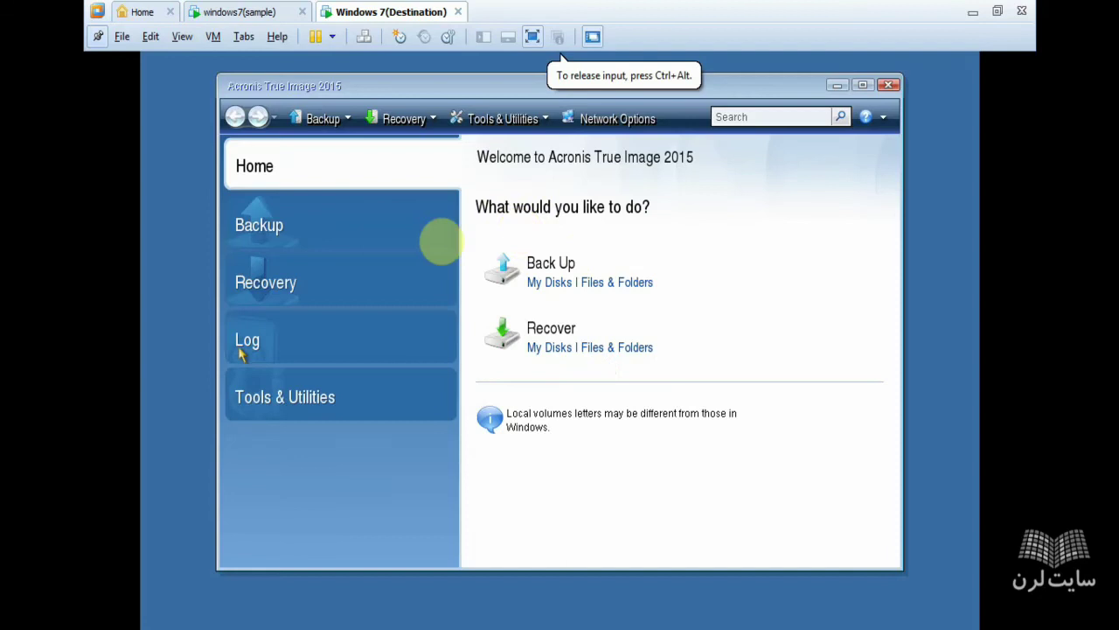
{"action": "left_click", "coordinate": [551, 348]}
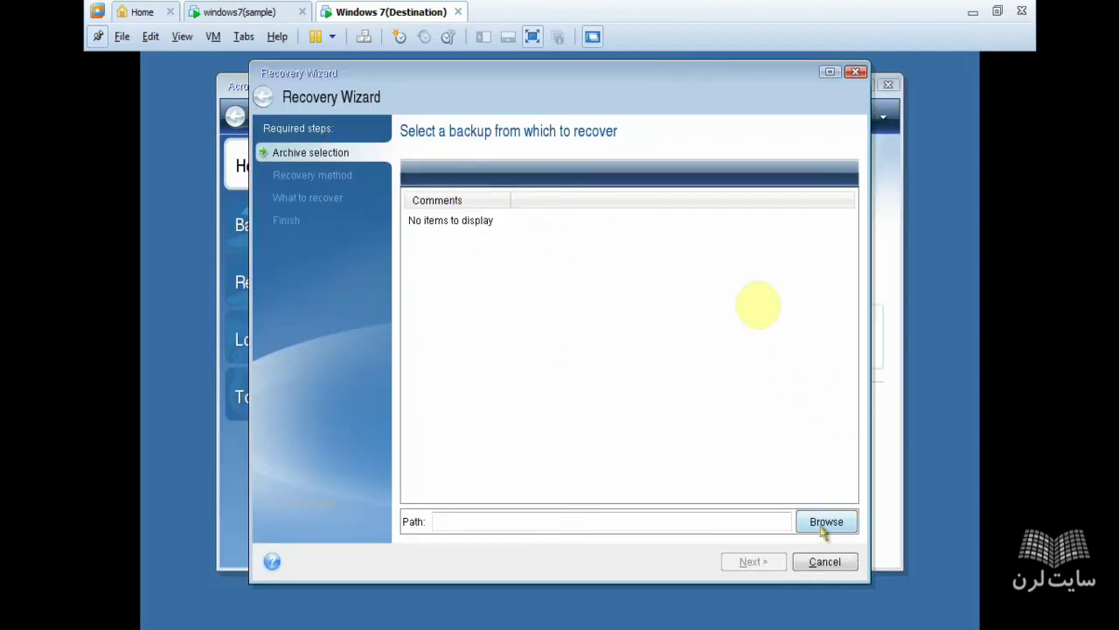
{"action": "left_click", "coordinate": [824, 522]}
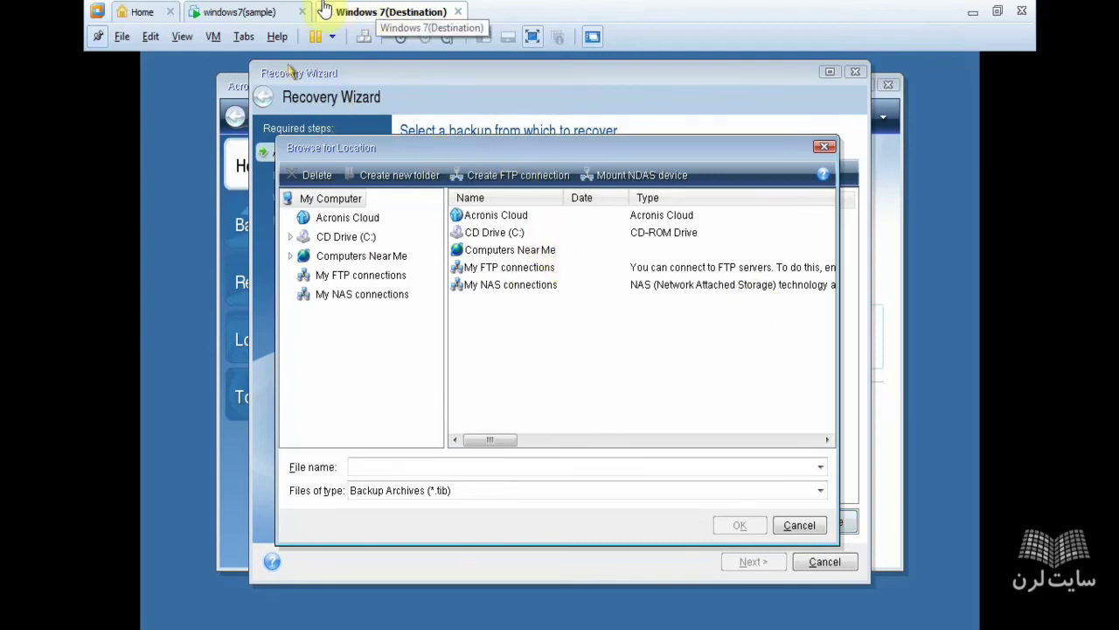
- Exit full screen on the windows7(sample) machine and disconnect the USB storage device from it, returning it to the host
{"action": "left_click", "coordinate": [281, 11]}
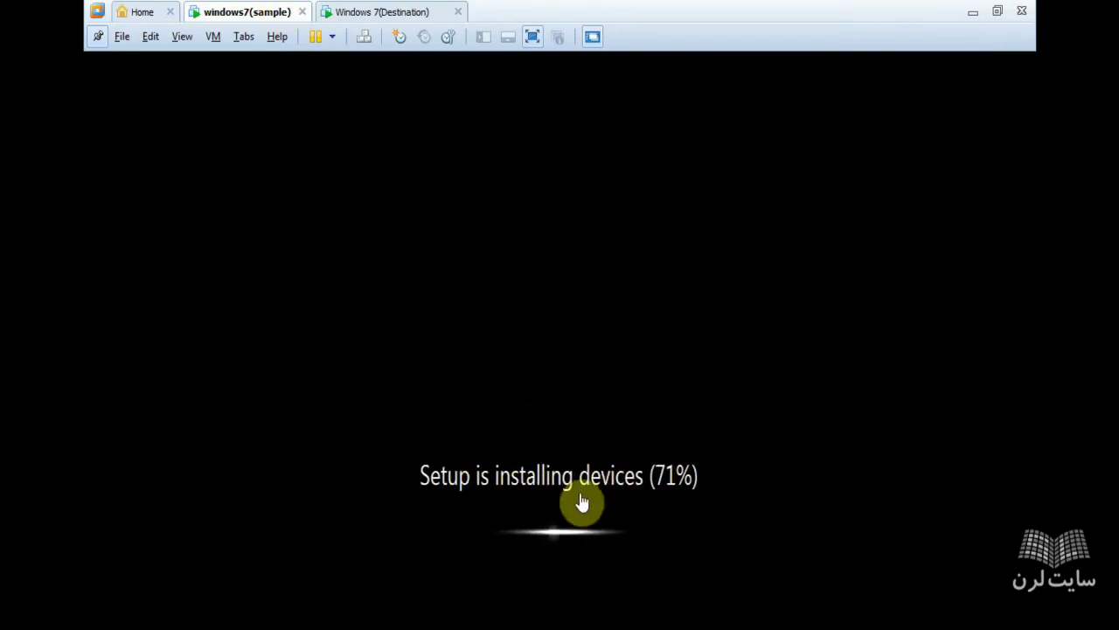
{"action": "left_click", "coordinate": [531, 37]}
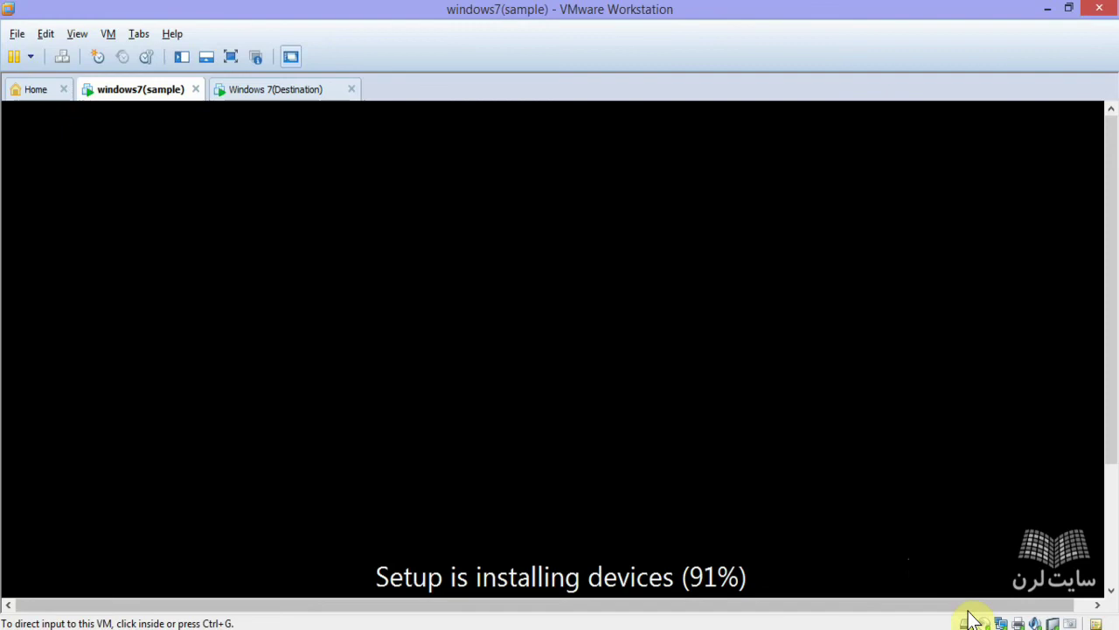
{"action": "right_click", "coordinate": [1055, 623]}
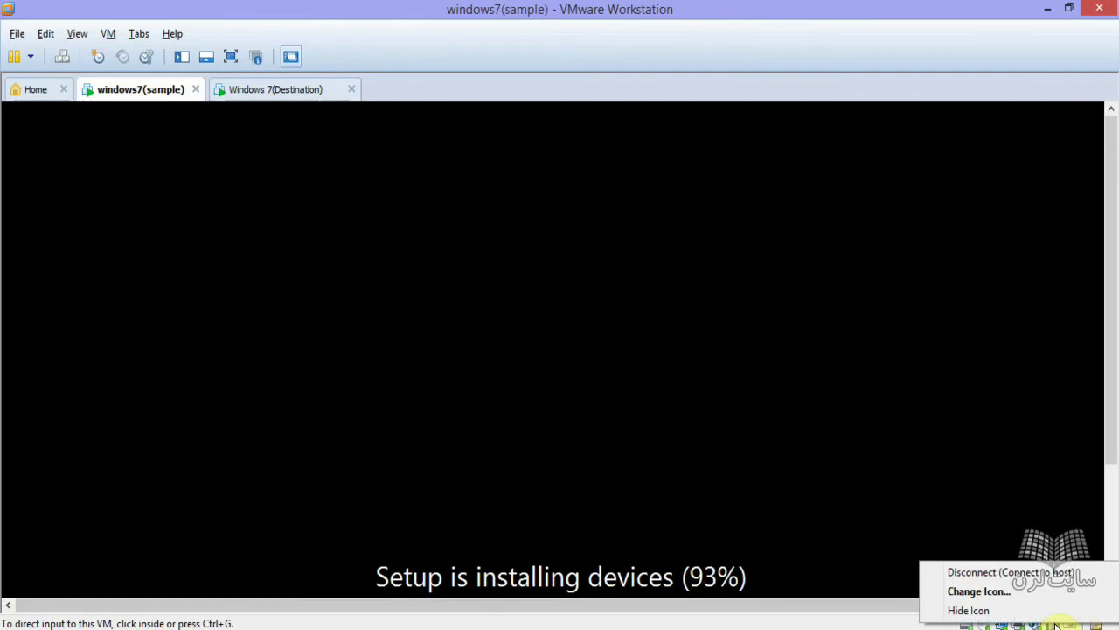
{"action": "key", "text": "Escape"}
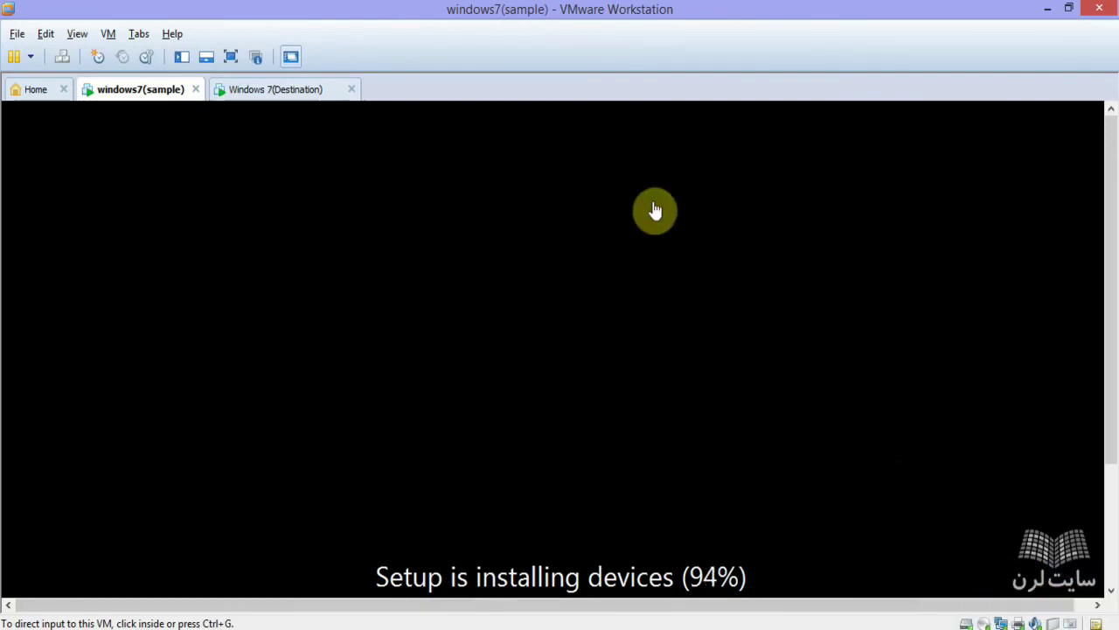
- Connect the USB storage device to the Windows 7(Destination) machine, dismissing the ESET notification, and return to full screen
{"action": "left_click", "coordinate": [268, 89]}
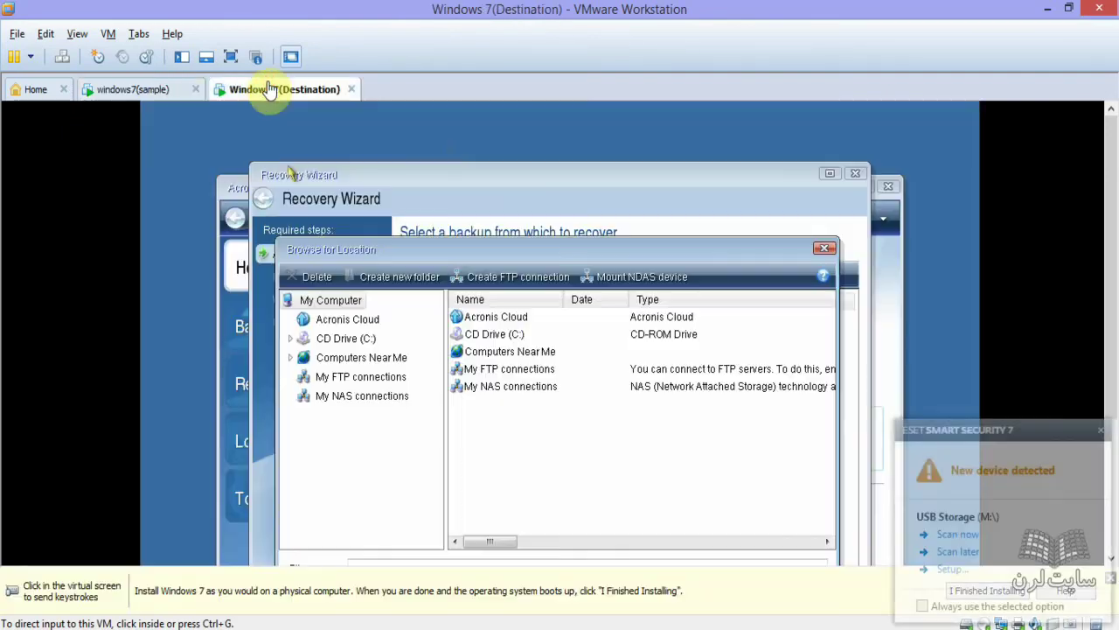
{"action": "left_click", "coordinate": [520, 289]}
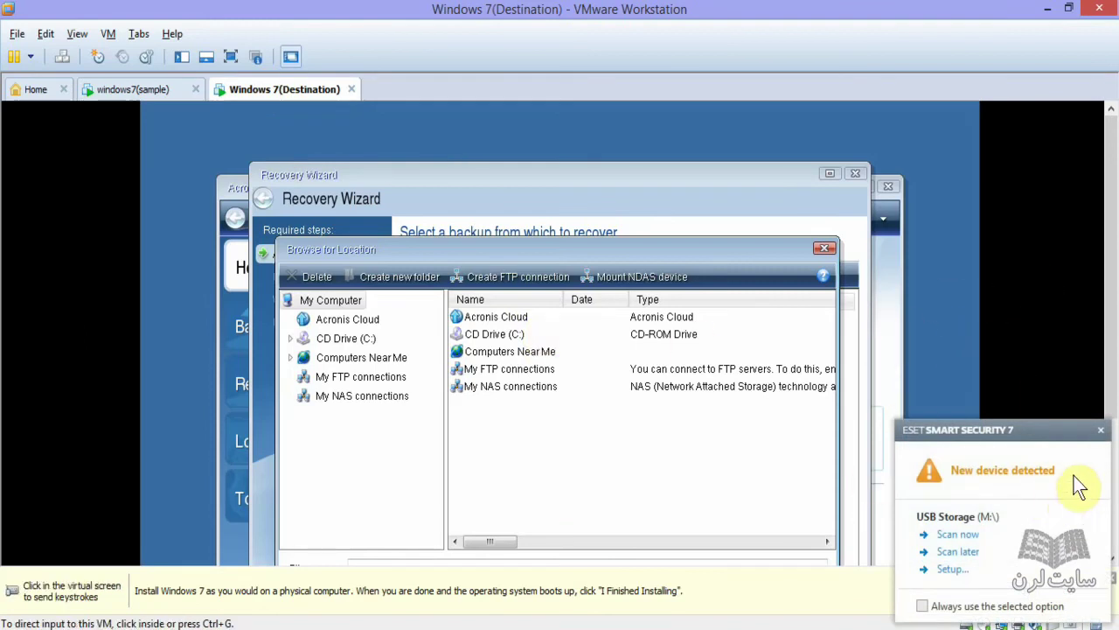
{"action": "left_click", "coordinate": [1101, 430]}
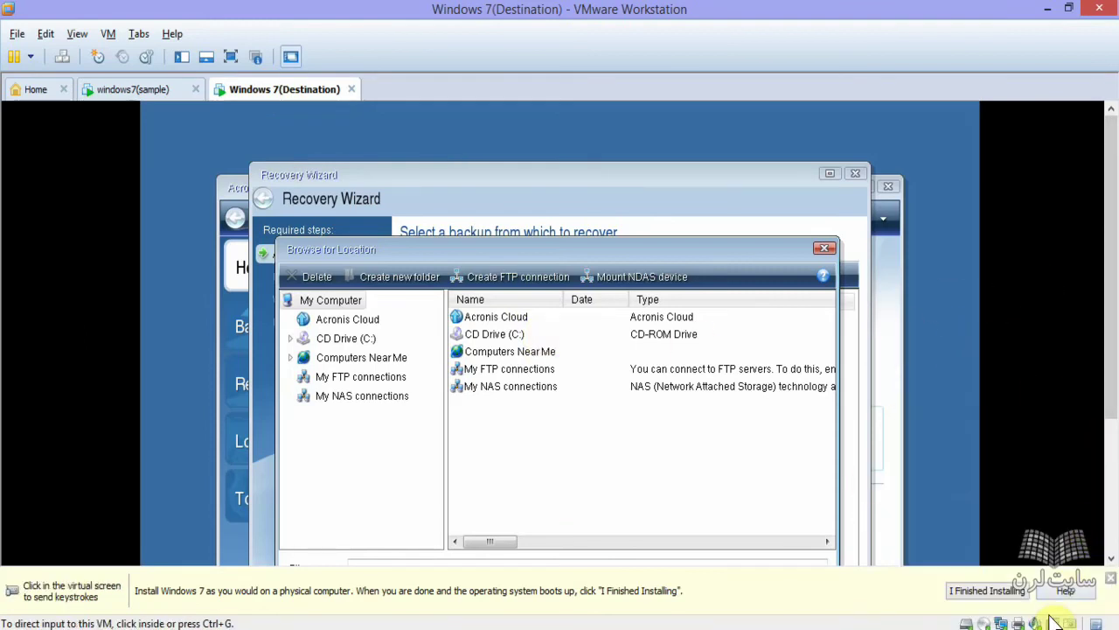
{"action": "right_click", "coordinate": [1054, 623]}
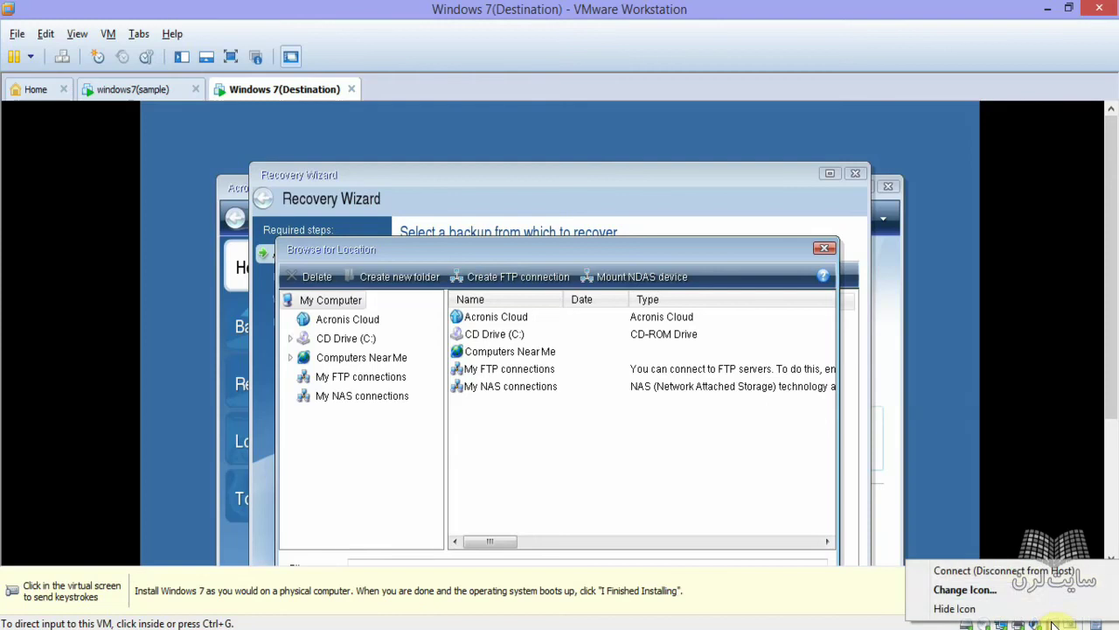
{"action": "left_click", "coordinate": [1032, 572]}
{"action": "left_click", "coordinate": [632, 365]}
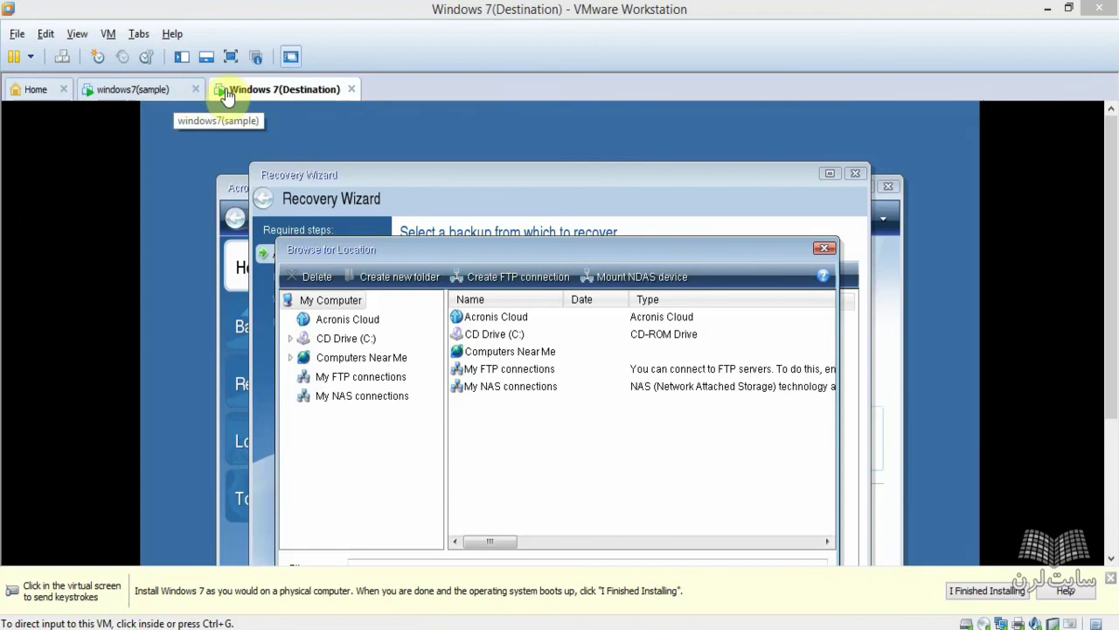
{"action": "left_click", "coordinate": [232, 56]}
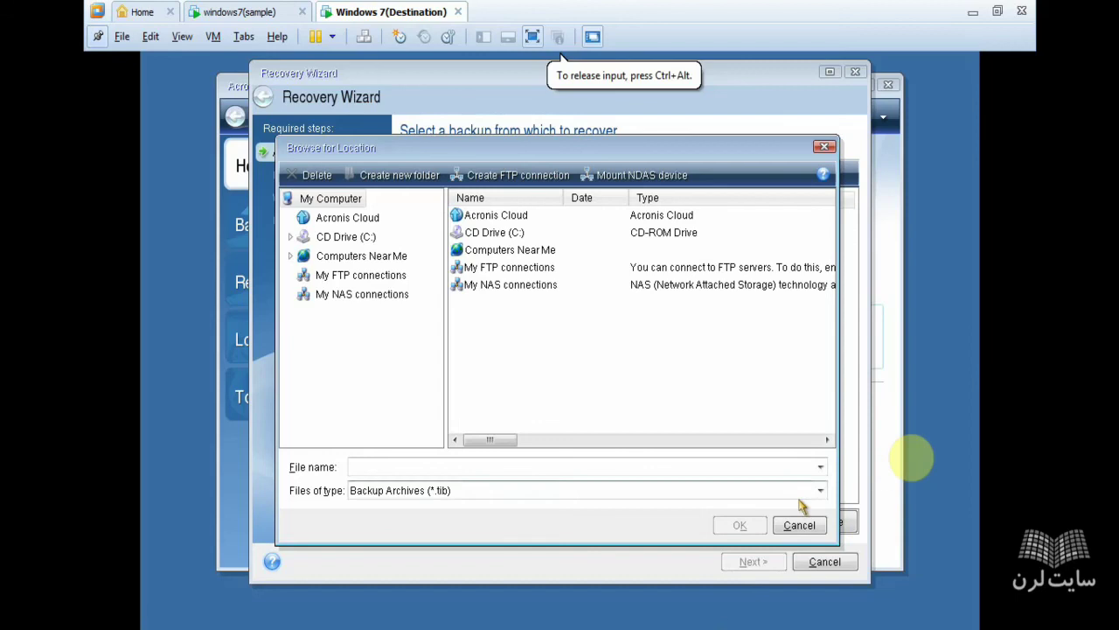
- Cancel the open recovery wizard, restart recovery of My Disks and reopen the backup location browser
{"action": "left_click", "coordinate": [799, 525]}
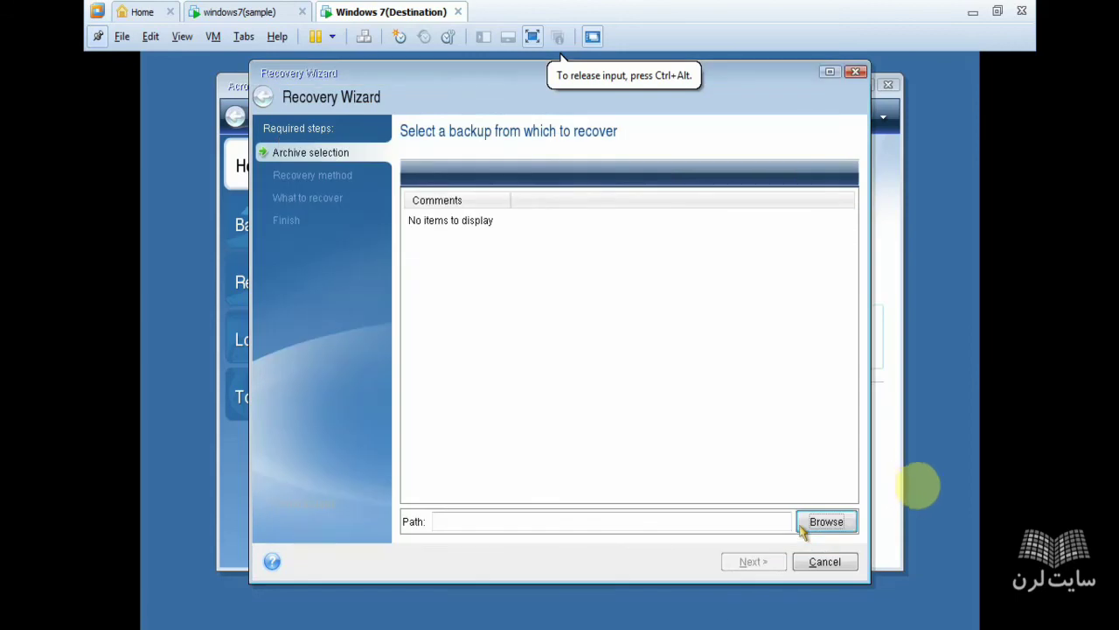
{"action": "left_click", "coordinate": [824, 561]}
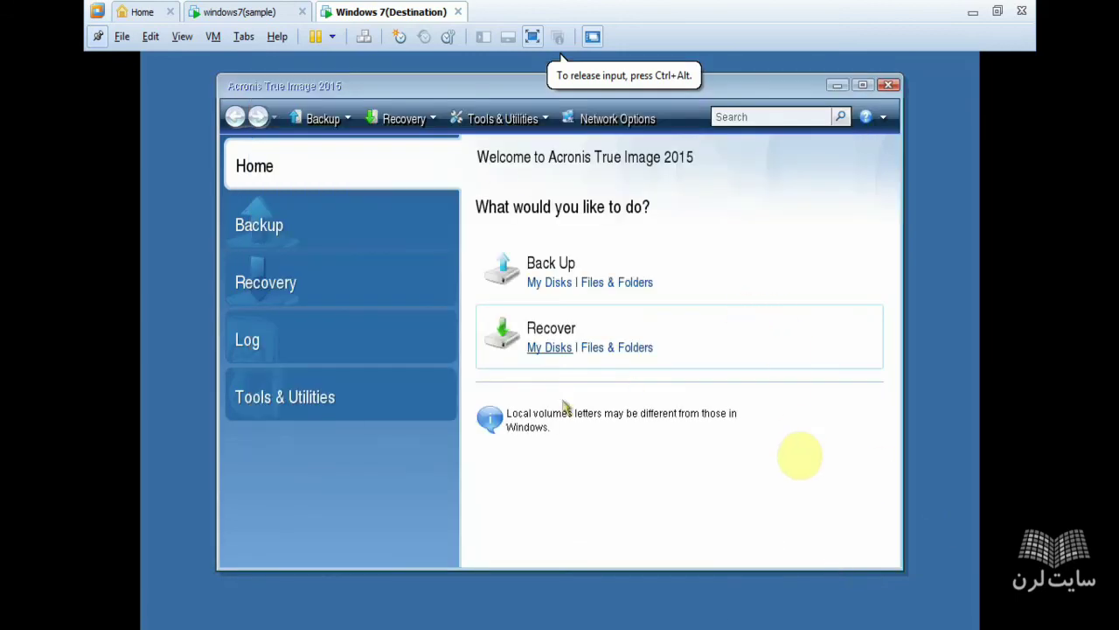
{"action": "left_click", "coordinate": [557, 349]}
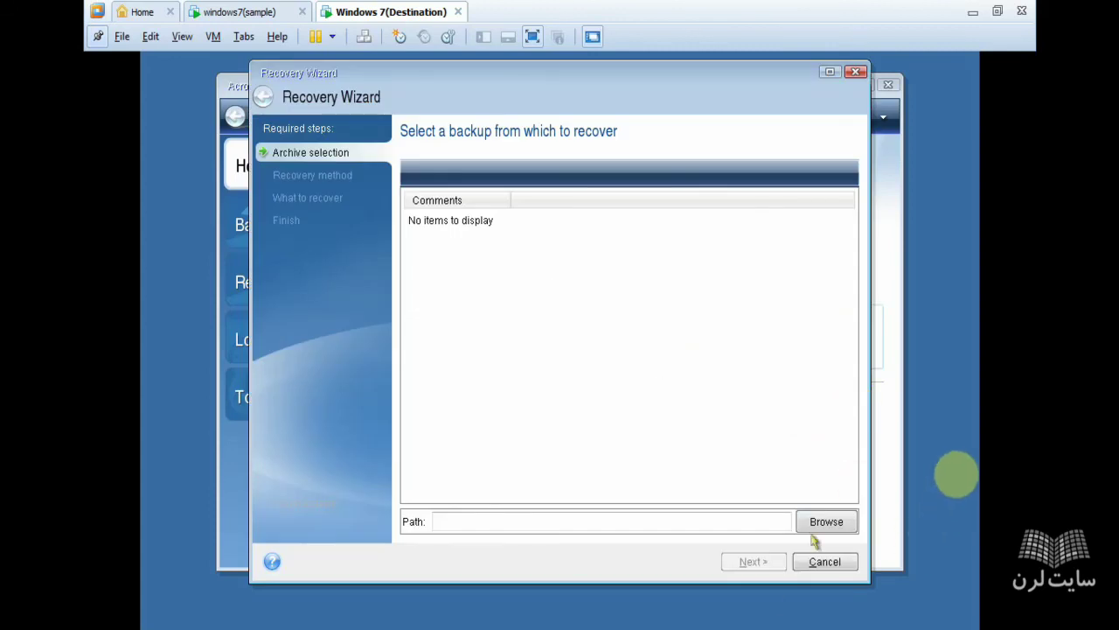
{"action": "left_click", "coordinate": [814, 527]}
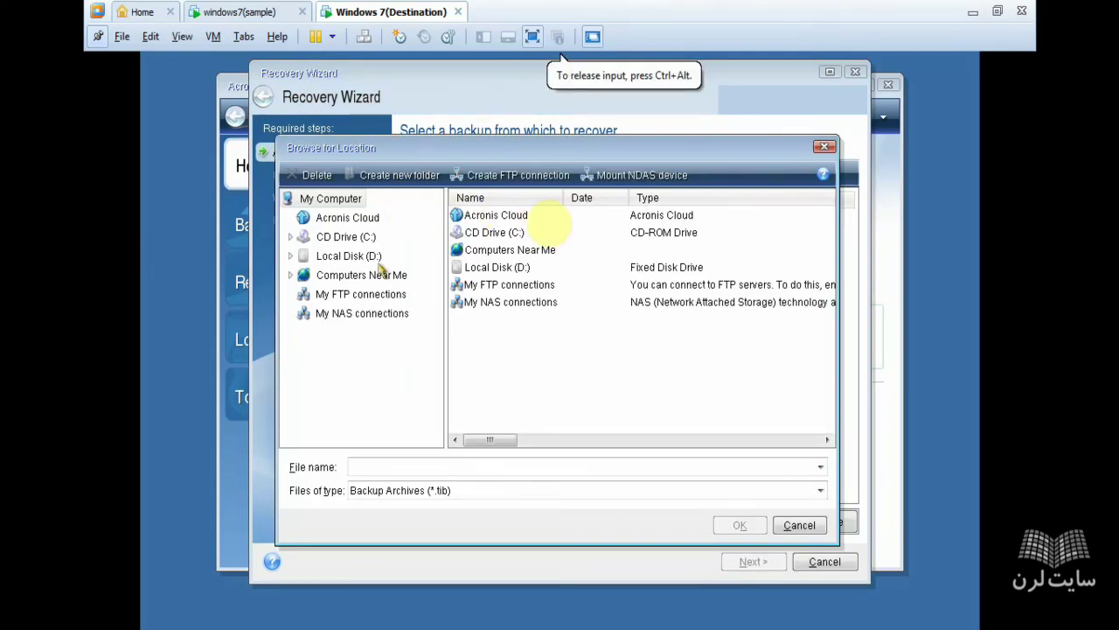
- Select image_full_b1_s1_v1.tib from the "image win7" folder on Local Disk (D:) as the backup to recover
{"action": "left_click", "coordinate": [364, 261]}
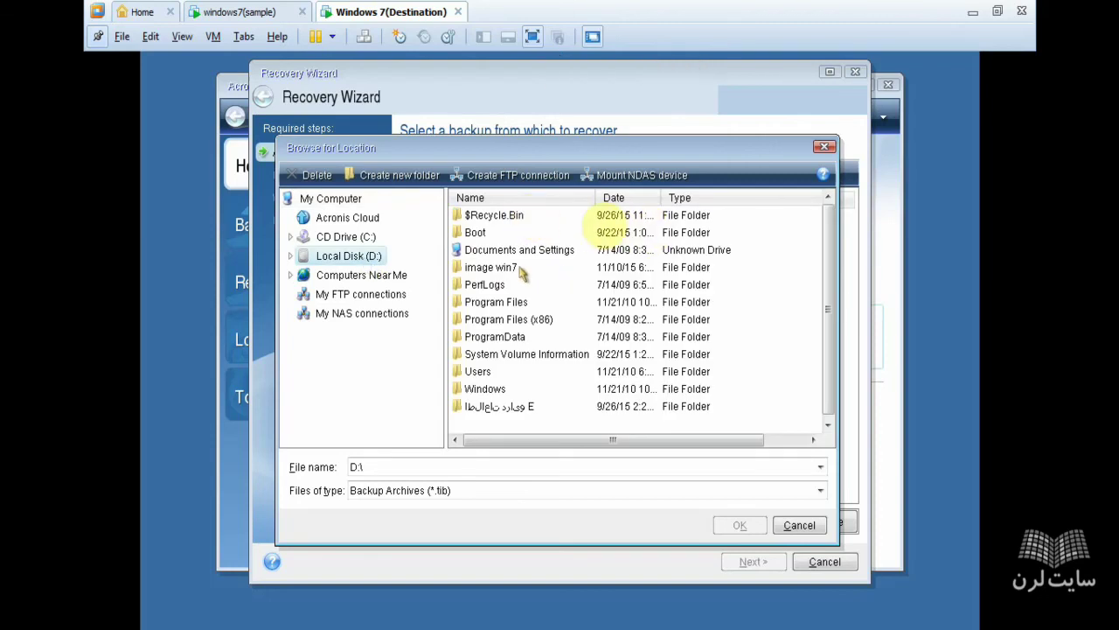
{"action": "left_click", "coordinate": [517, 269]}
{"action": "double_click", "coordinate": [514, 269]}
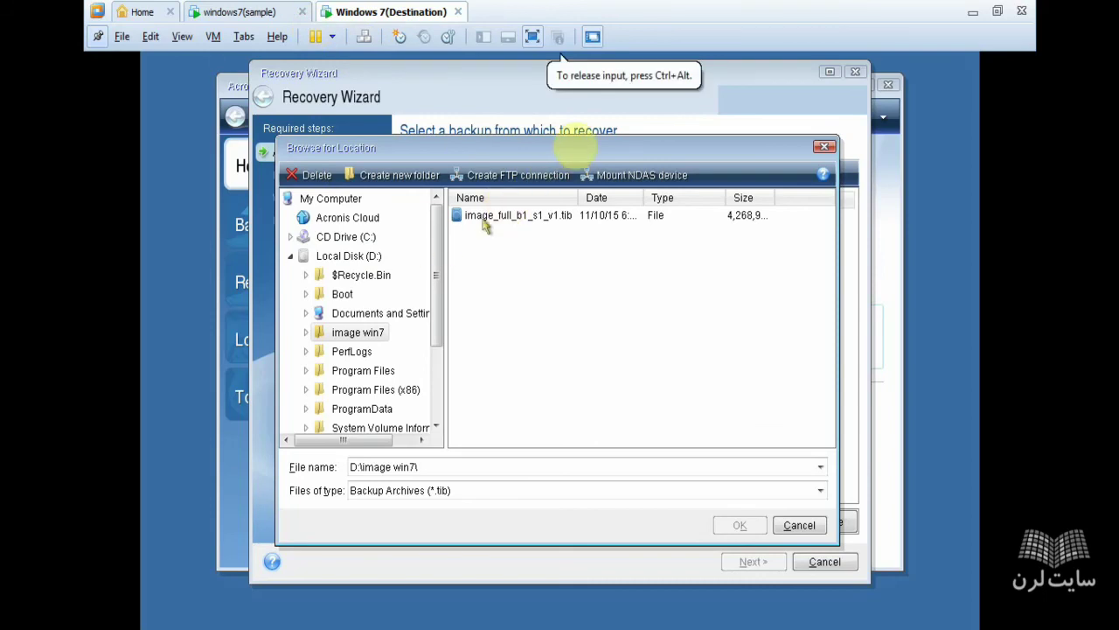
{"action": "left_click", "coordinate": [483, 218]}
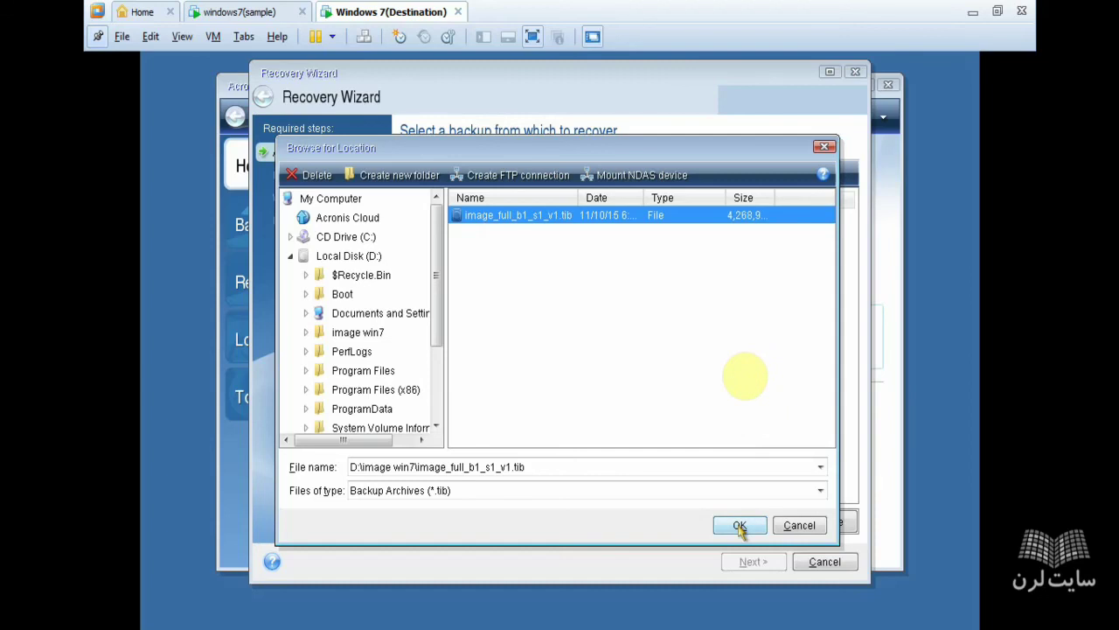
{"action": "left_click", "coordinate": [738, 525]}
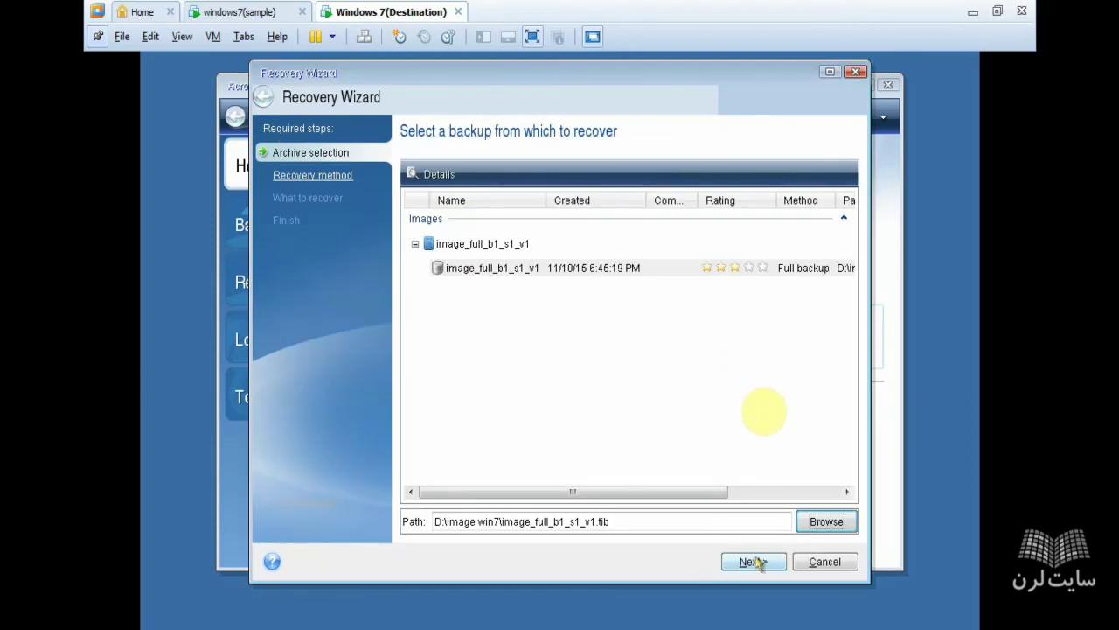
- Continue with the selected backup and choose to recover whole disks and partitions
{"action": "left_click", "coordinate": [751, 561]}
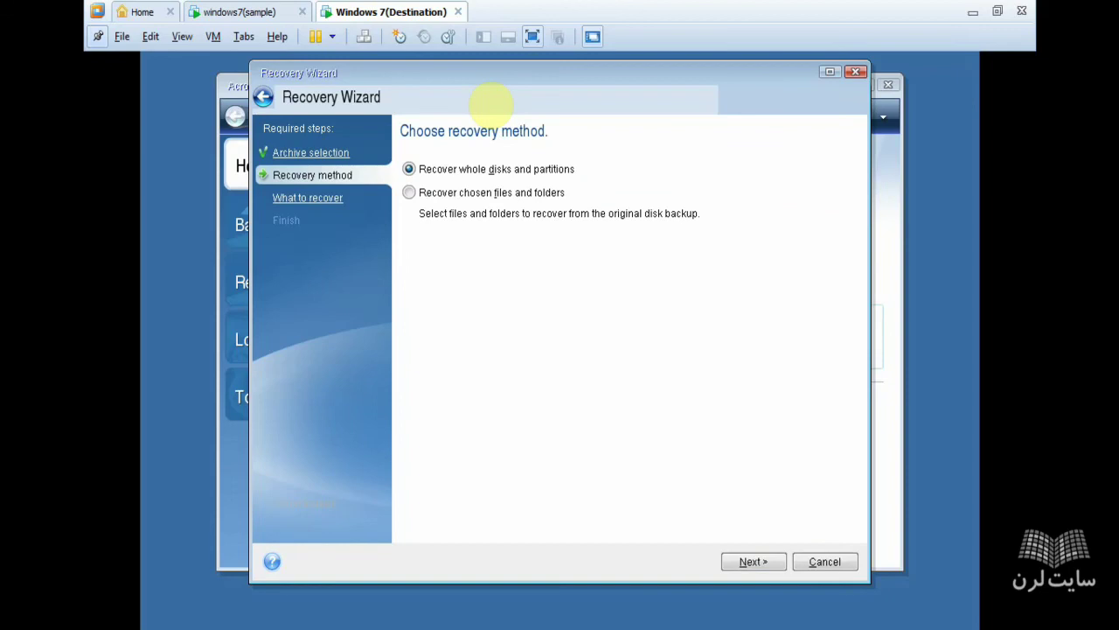
{"action": "left_click", "coordinate": [461, 169]}
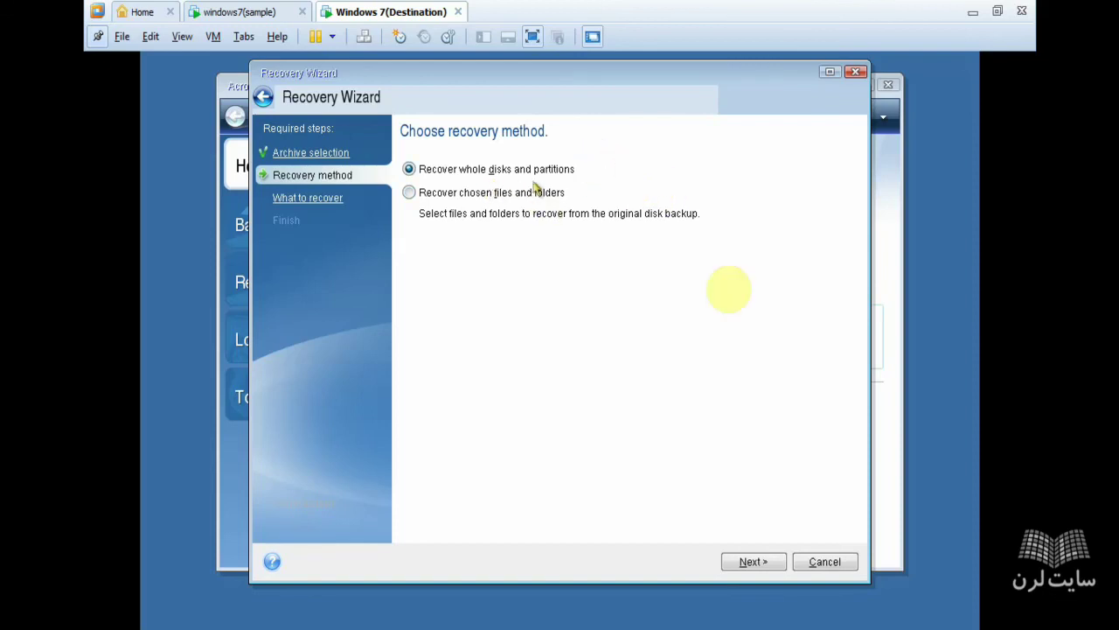
{"action": "left_click", "coordinate": [749, 570]}
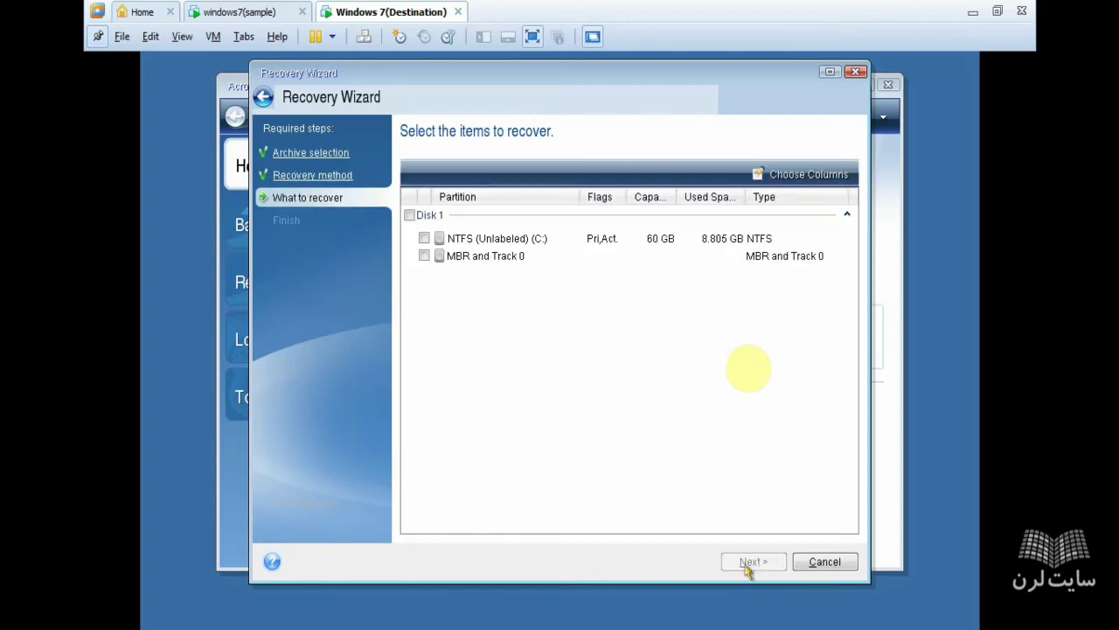
- Mark all of Disk 1 for recovery, including the NTFS (C:) partition and MBR and Track 0
{"action": "left_click", "coordinate": [409, 215]}
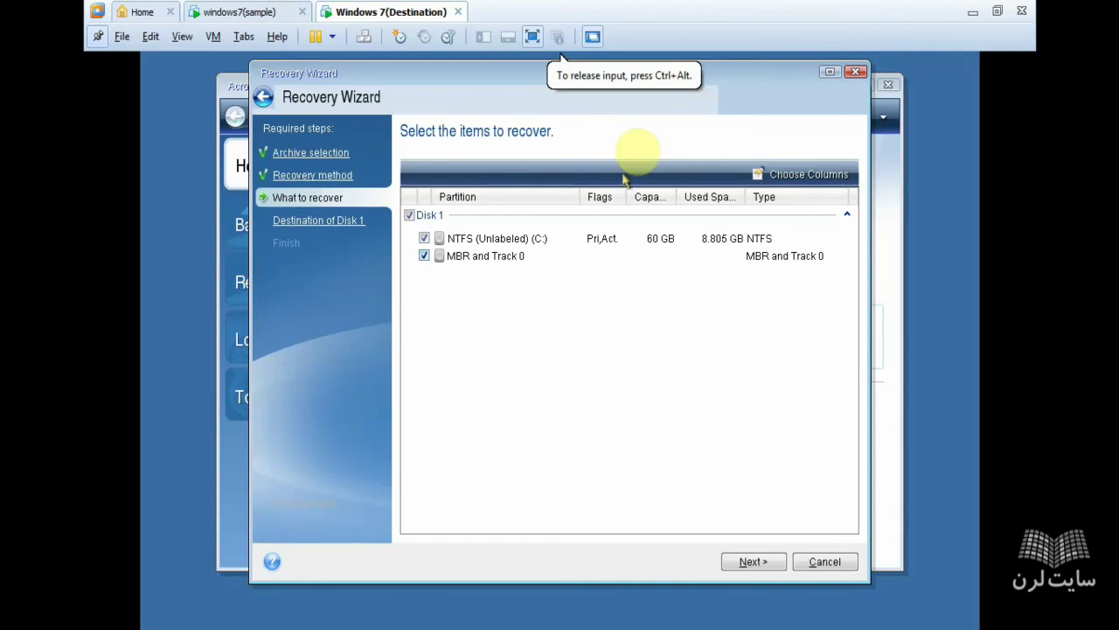
{"action": "left_click", "coordinate": [498, 246]}
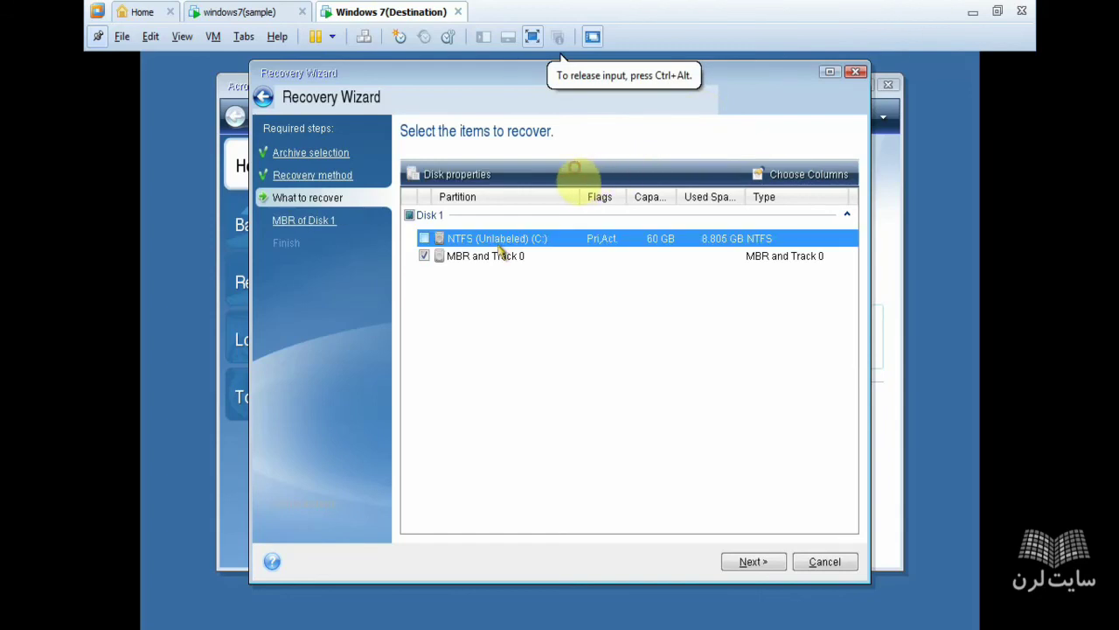
{"action": "left_click", "coordinate": [424, 237]}
{"action": "left_click", "coordinate": [410, 216]}
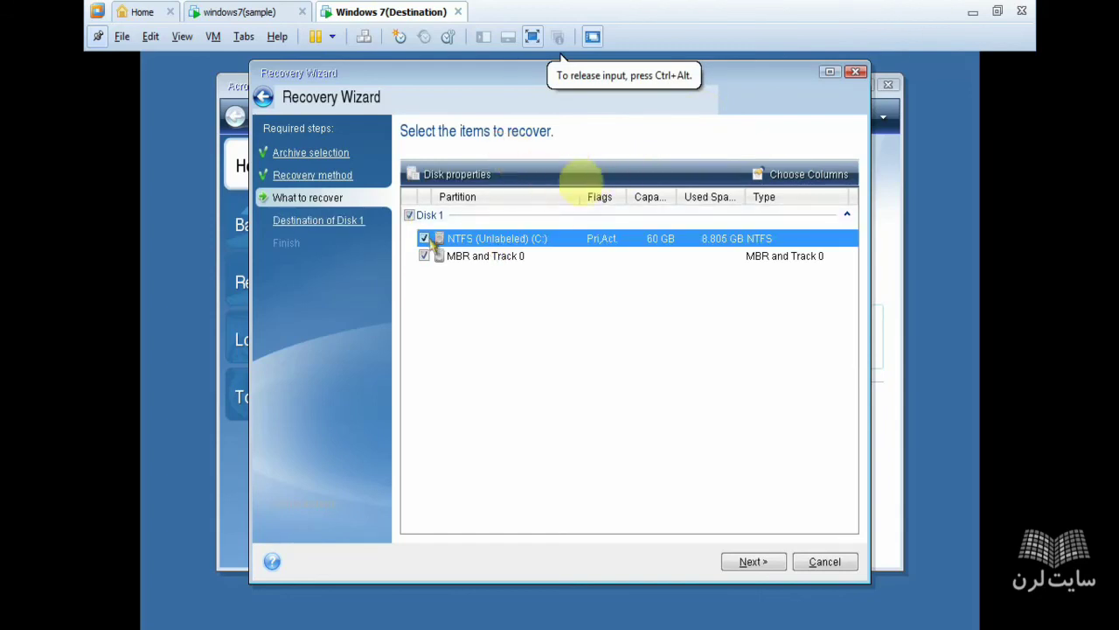
{"action": "left_click", "coordinate": [776, 561]}
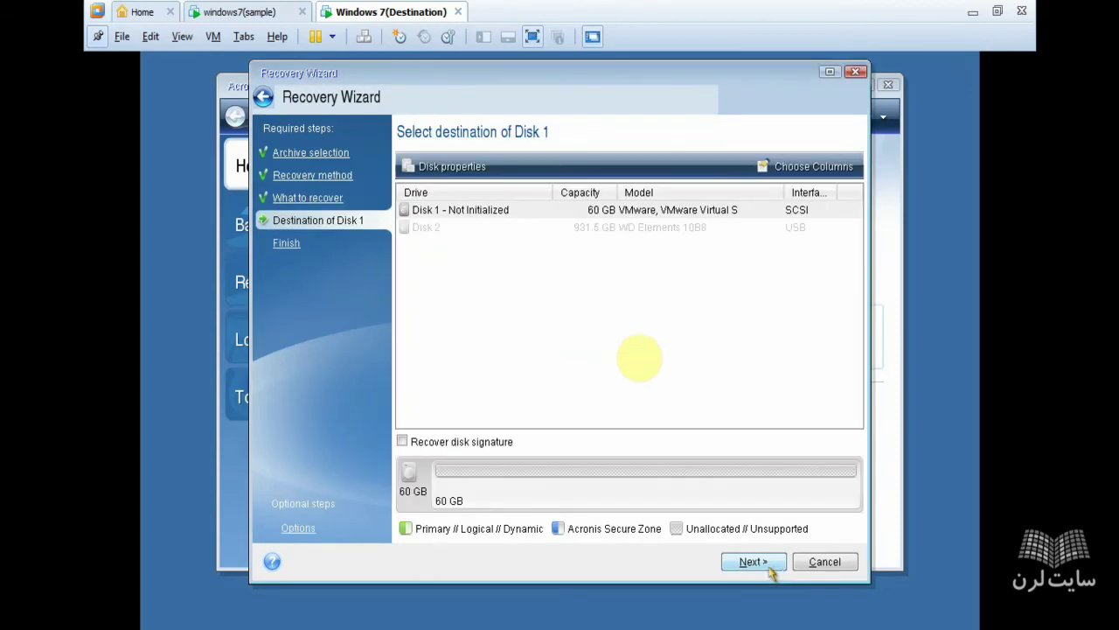
- Set the uninitialized 60 GB VMware Disk 1 as the recovery destination and start the recovery
{"action": "left_click", "coordinate": [462, 211]}
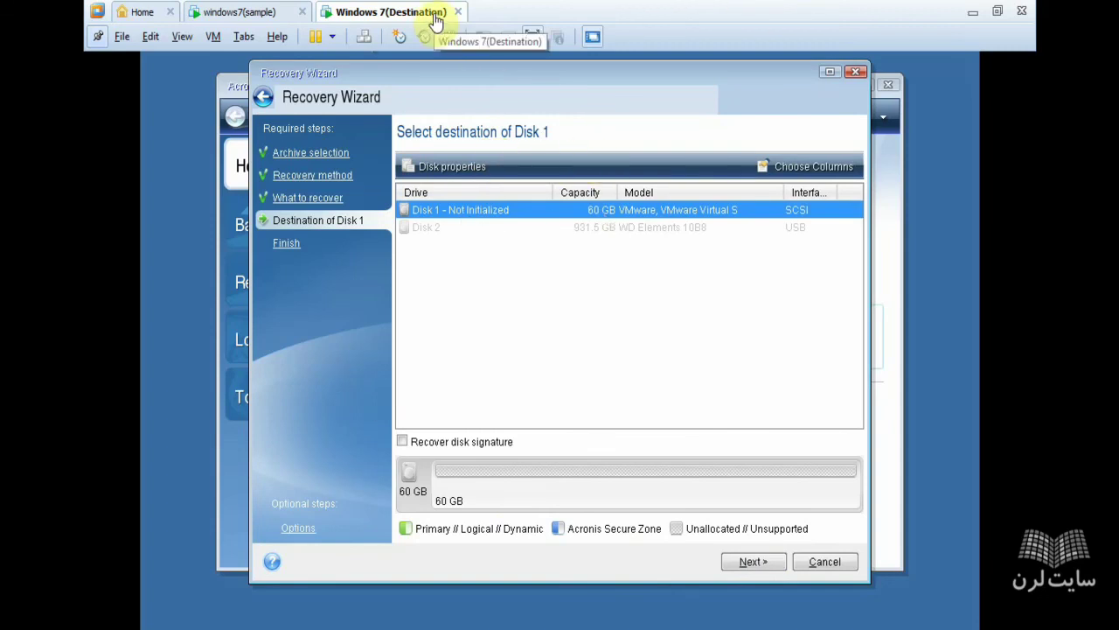
{"action": "left_click", "coordinate": [500, 187]}
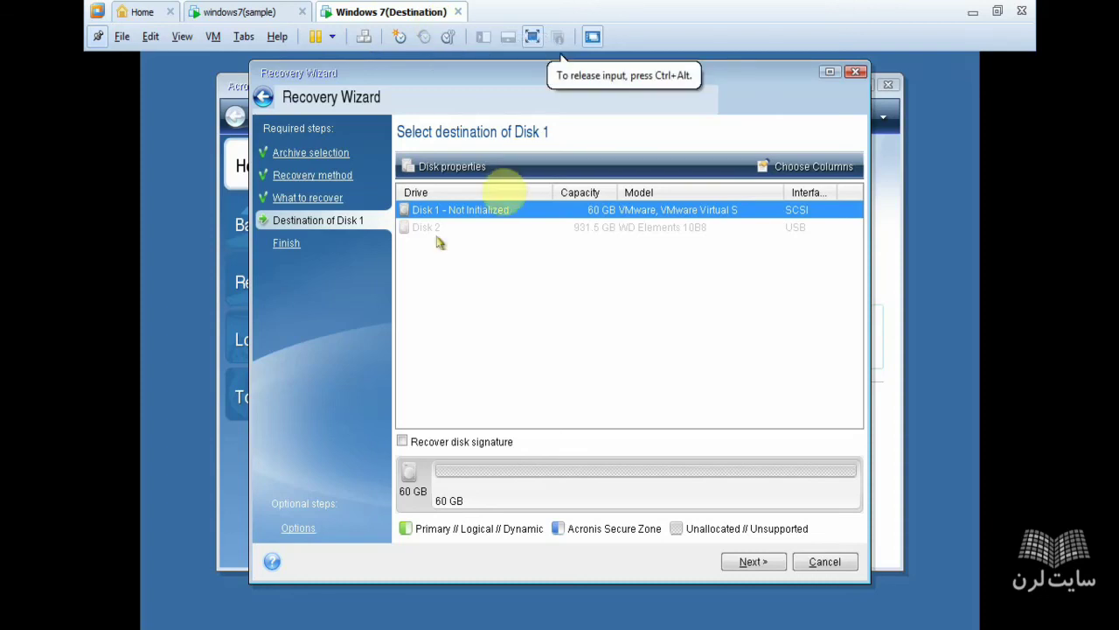
{"action": "left_click", "coordinate": [754, 562]}
{"action": "left_click", "coordinate": [757, 564]}
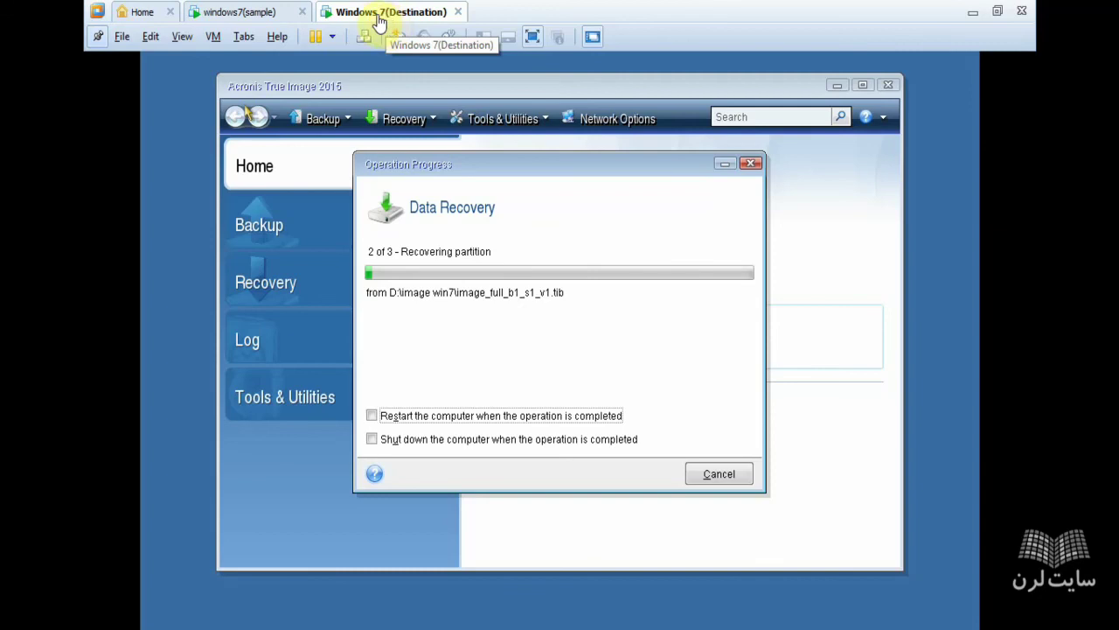
- Switch to the windows7(sample) machine and accept United States, English (United States) and US keyboard in Windows setup
{"action": "left_click", "coordinate": [280, 12]}
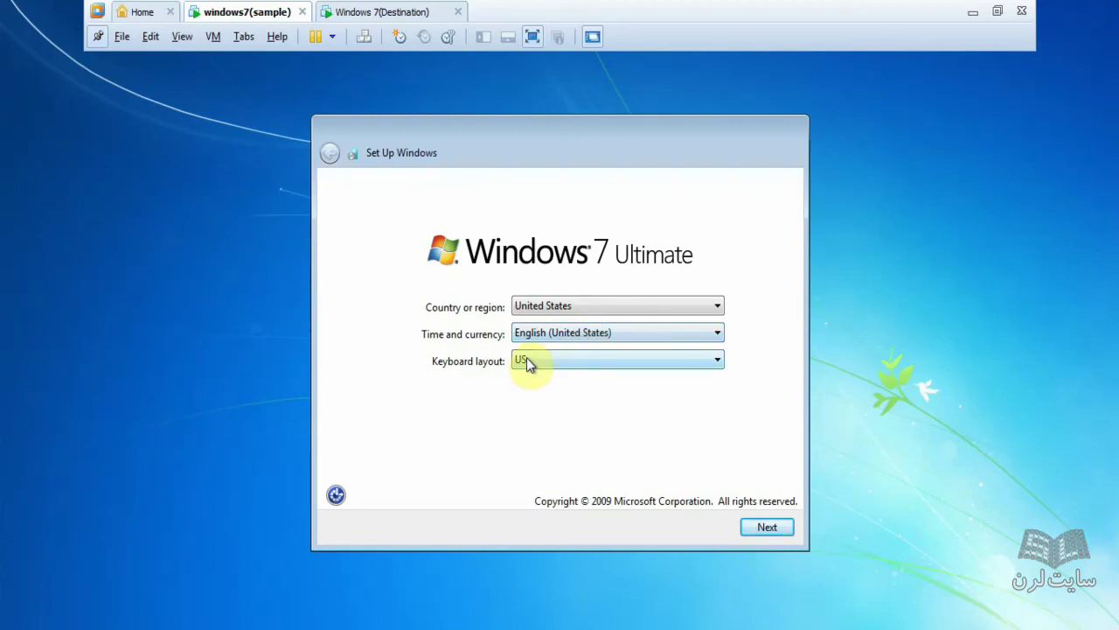
{"action": "left_click", "coordinate": [768, 528]}
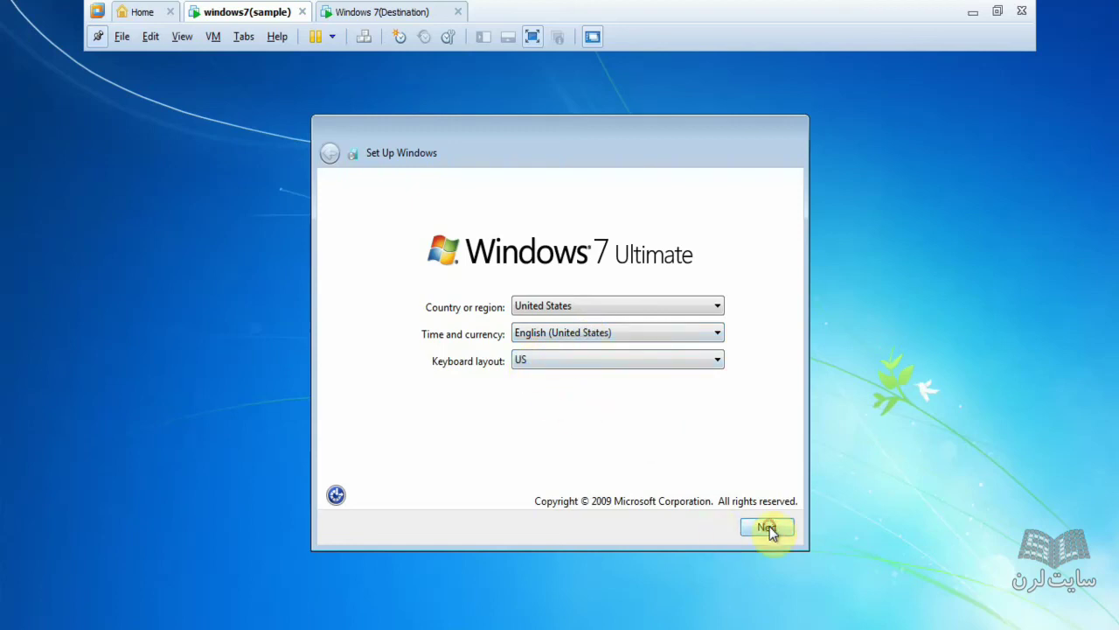
{"action": "left_click", "coordinate": [769, 529]}
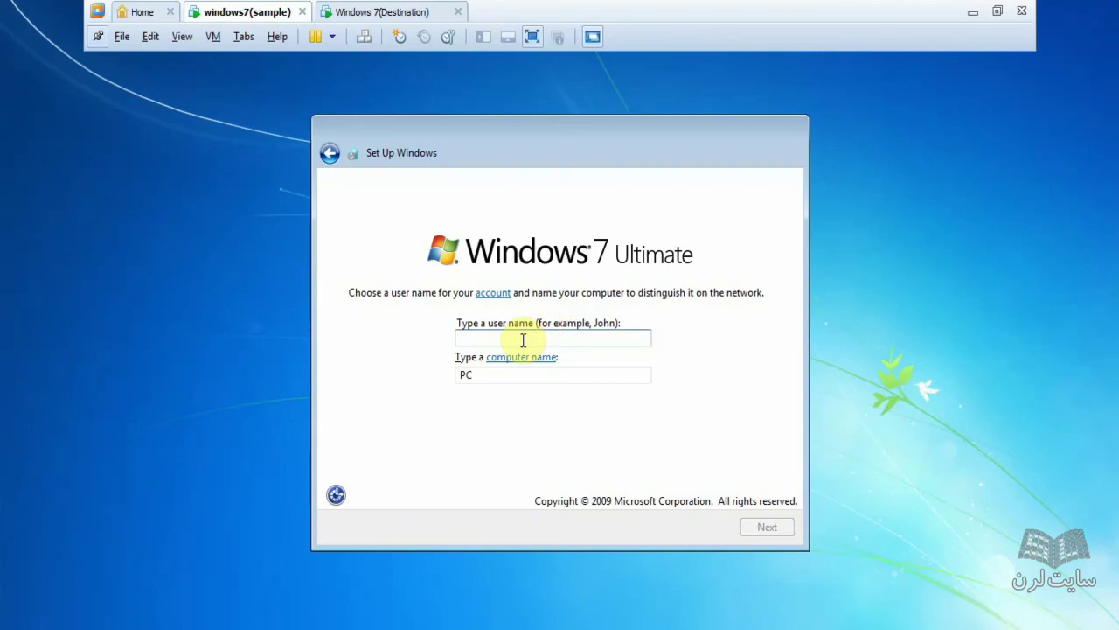
{"action": "type", "text": "sara"}
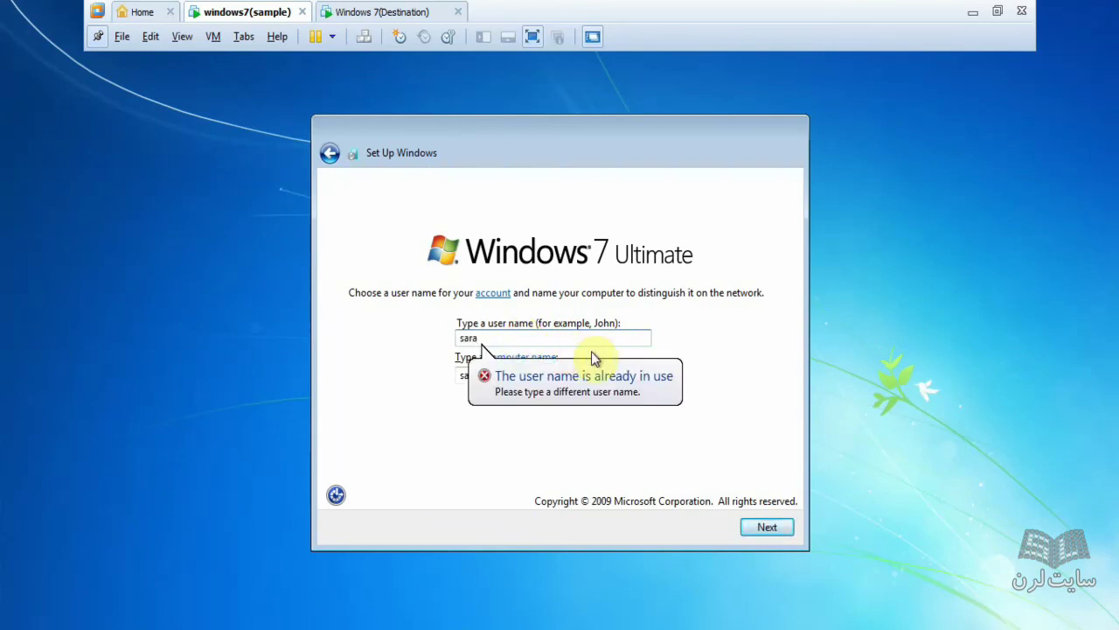
{"action": "key", "text": "BackSpace"}
{"action": "key", "text": "BackSpace"}
{"action": "key", "text": "BackSpace"}
{"action": "key", "text": "BackSpace"}
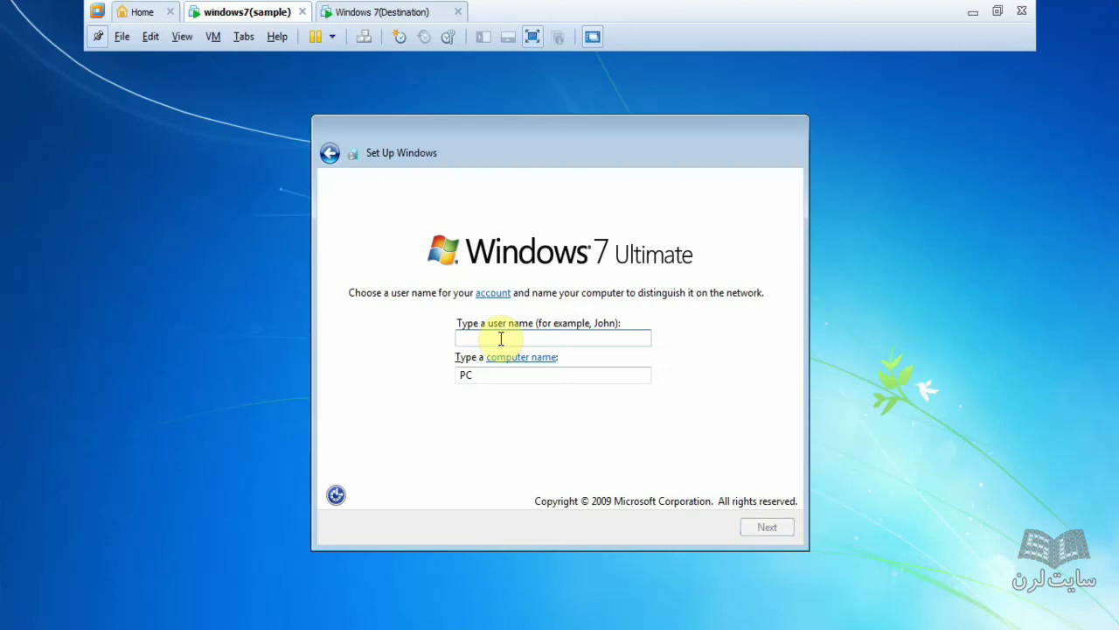
- Enter an account user name on the windows7(sample) machine and accept the Windows license terms
{"action": "type", "text": "mina"}
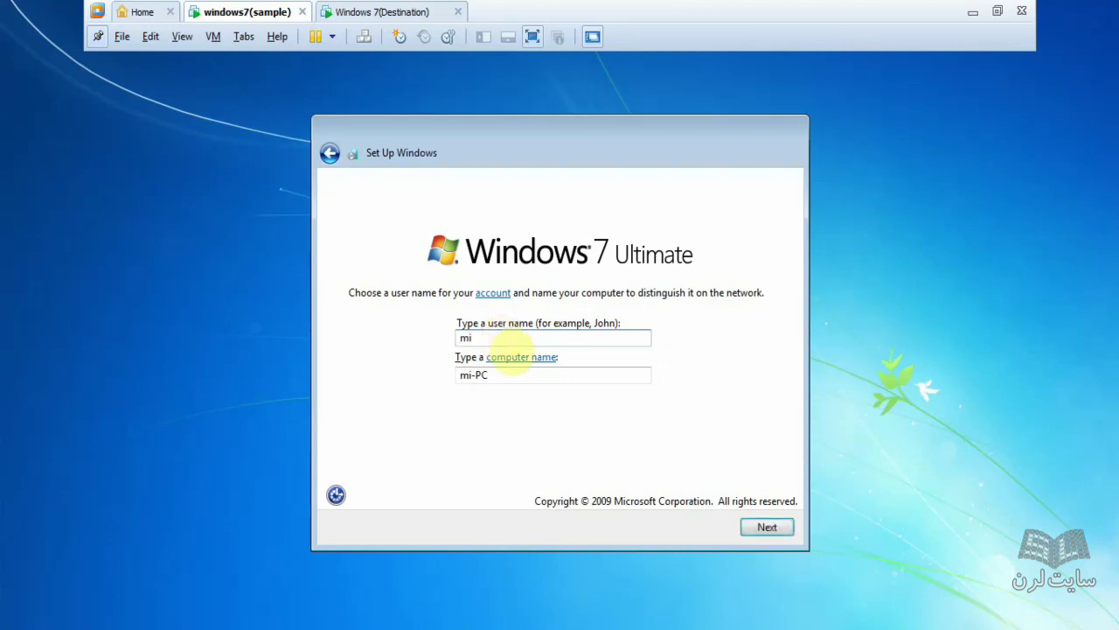
{"action": "left_click", "coordinate": [770, 527]}
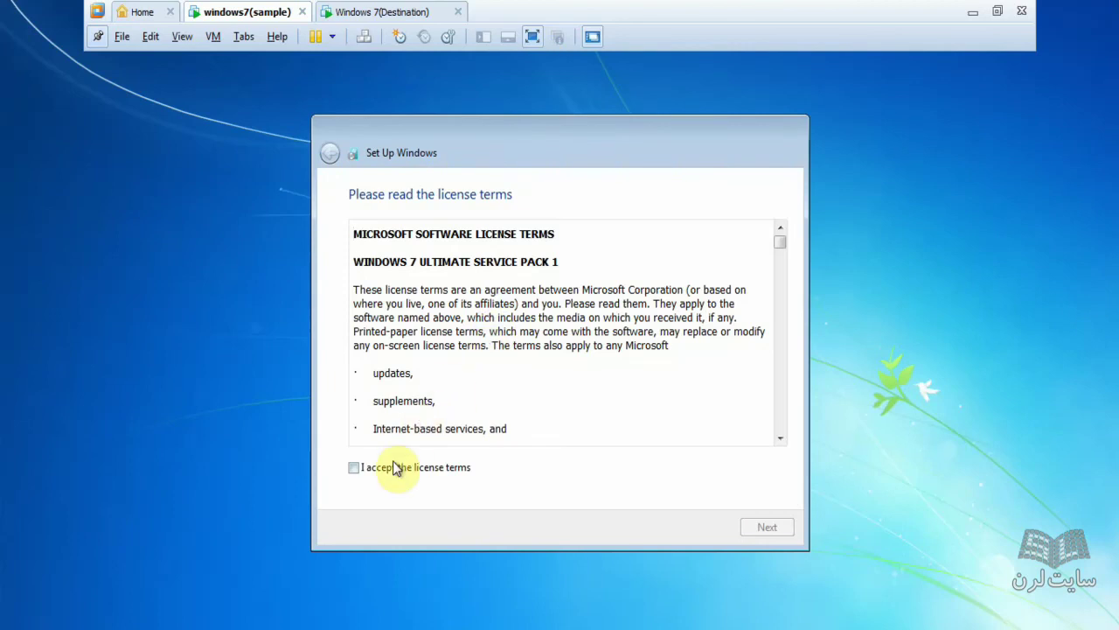
{"action": "left_click", "coordinate": [439, 467]}
{"action": "left_click", "coordinate": [763, 528]}
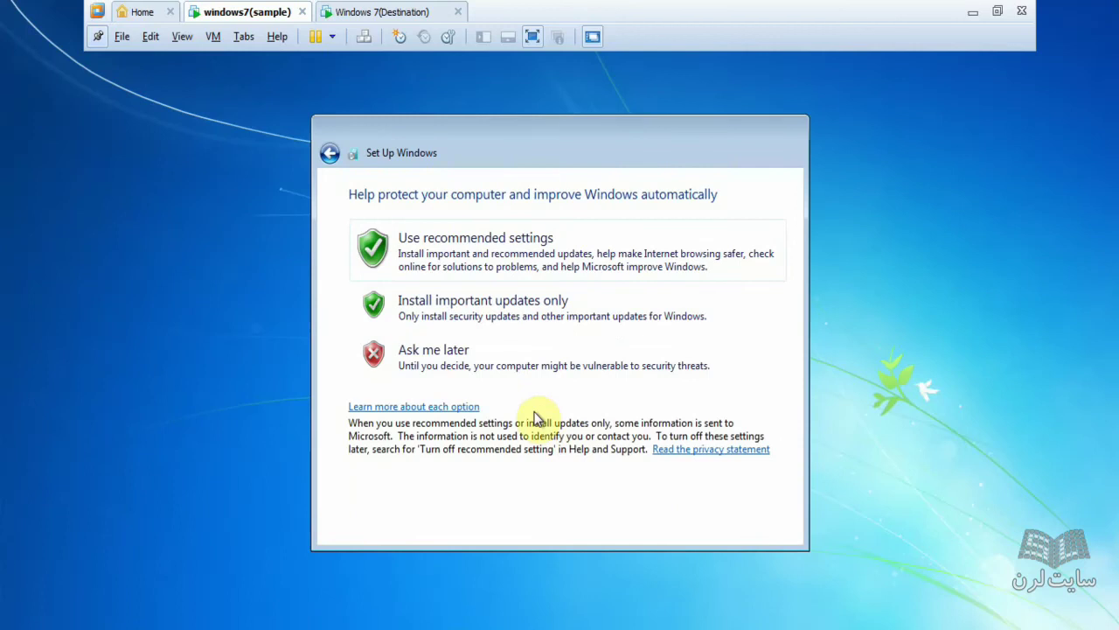
- Set update protection to Ask me later and accept the Tehran time and date settings to complete Windows setup
{"action": "left_click", "coordinate": [500, 361]}
{"action": "left_click", "coordinate": [769, 530]}
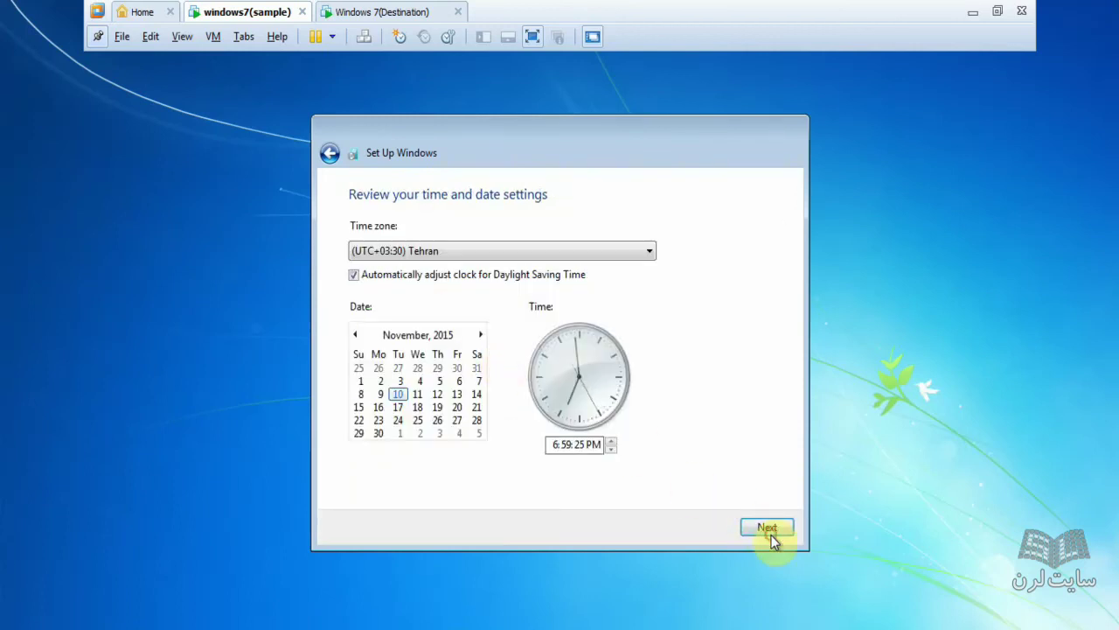
{"action": "left_click", "coordinate": [528, 446]}
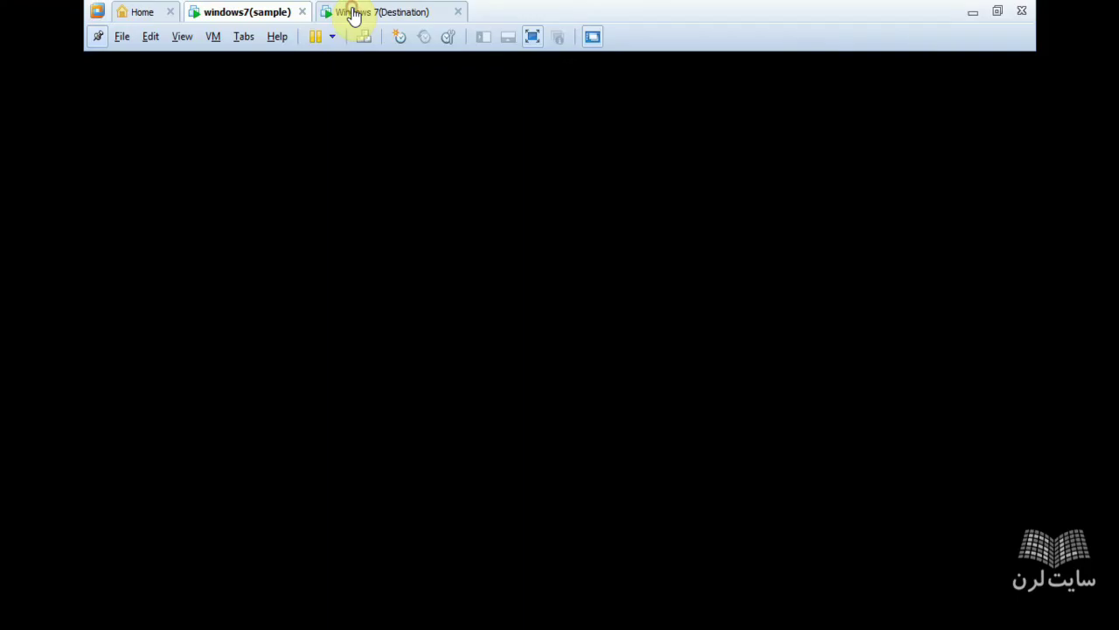
- Return to the Windows 7(Destination) machine and acknowledge the completed data recovery
{"action": "left_click", "coordinate": [354, 14]}
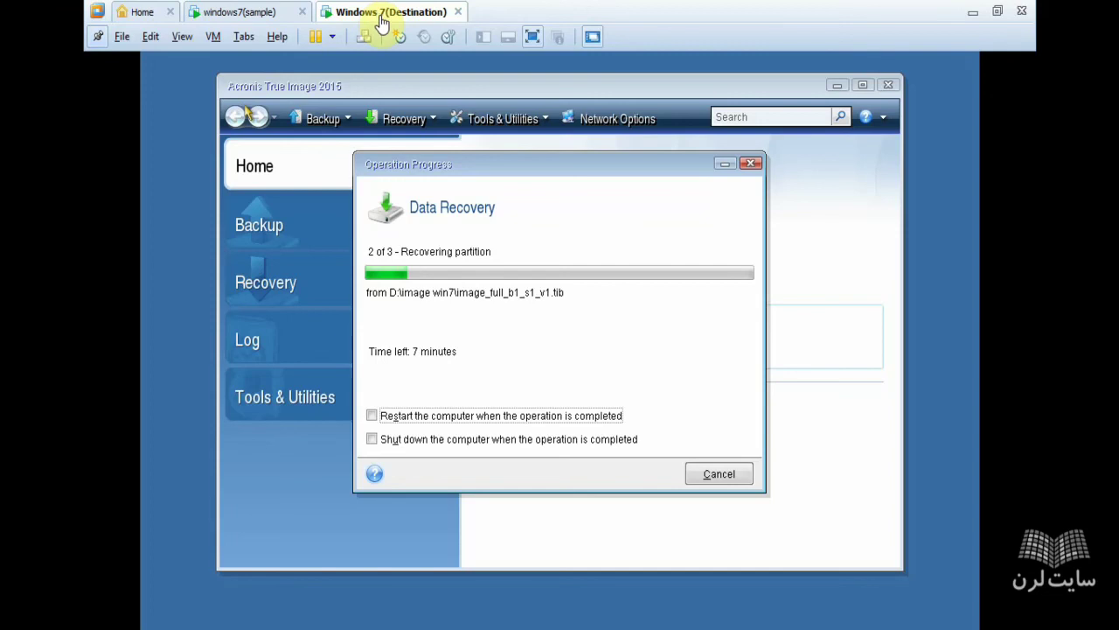
{"action": "left_click", "coordinate": [307, 282]}
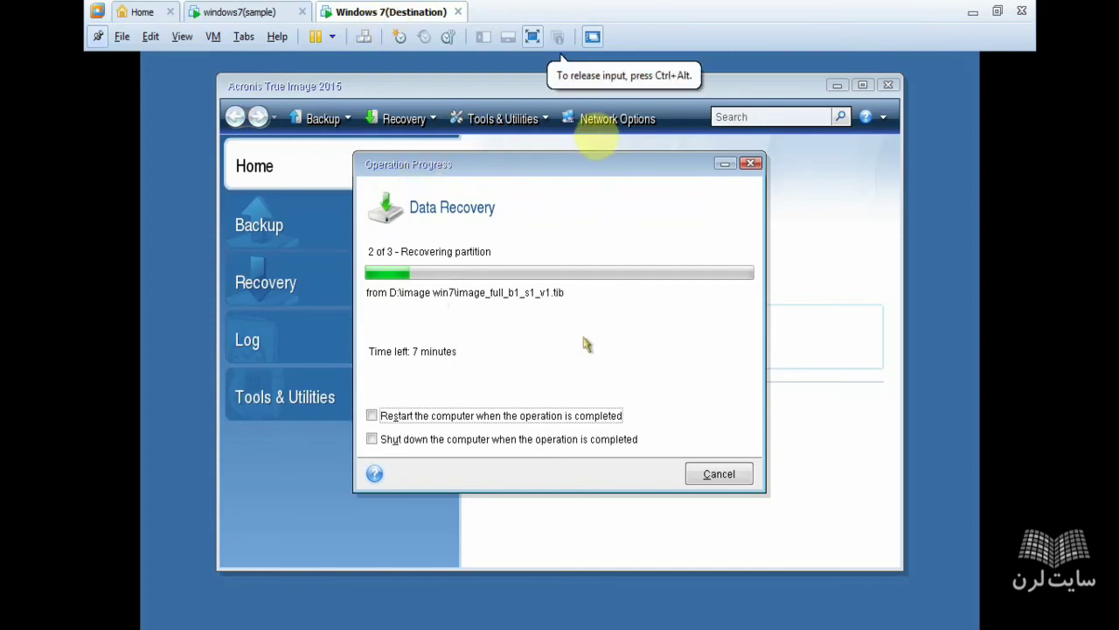
{"action": "key", "text": "ctrl+alt"}
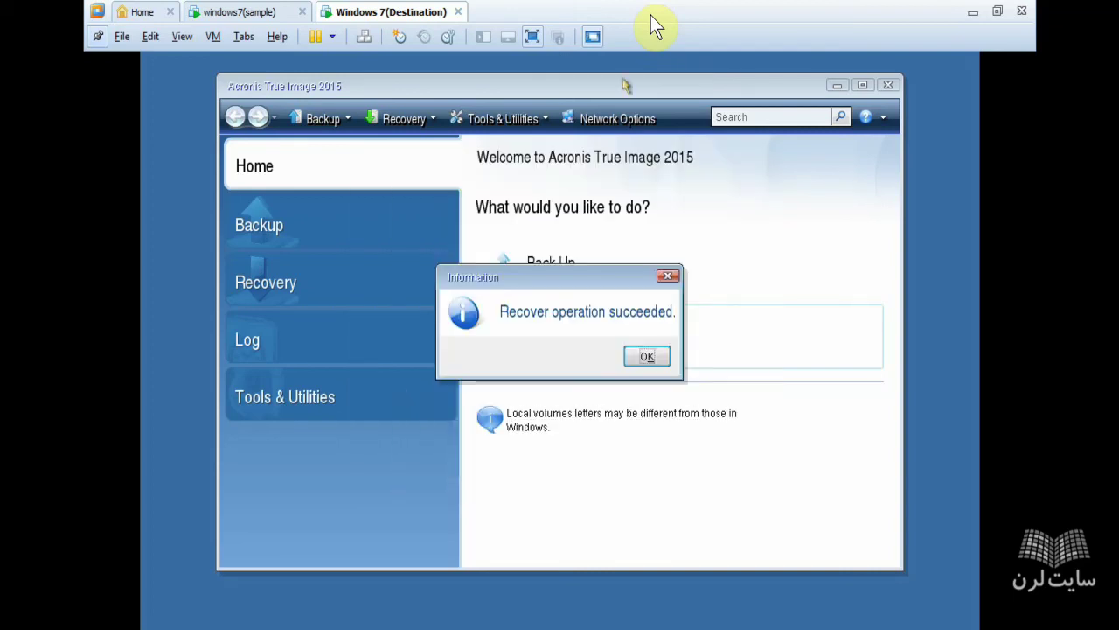
{"action": "left_click", "coordinate": [762, 155]}
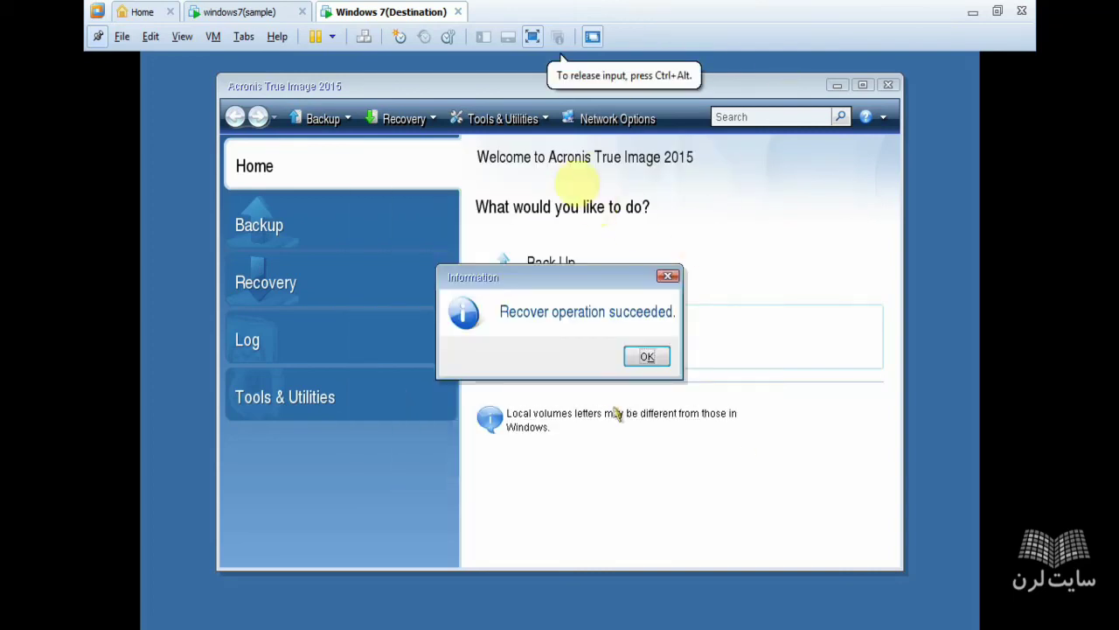
{"action": "left_click", "coordinate": [653, 355]}
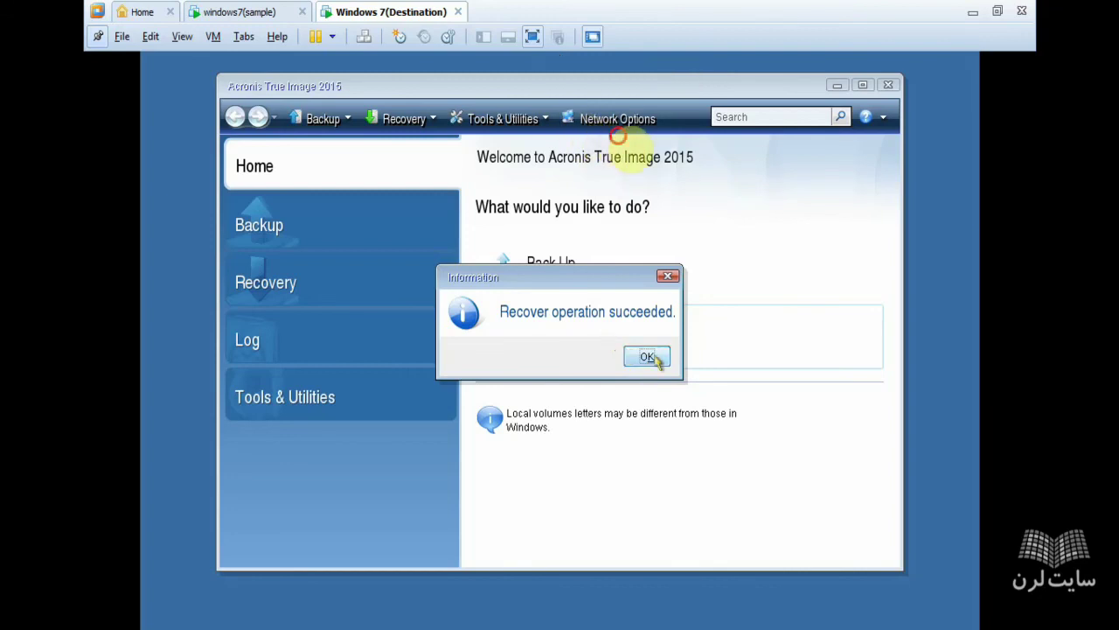
- Reset the Windows 7(Destination) machine, allowing the USB device connection, and accept the United States regional settings in Windows setup
{"action": "right_click", "coordinate": [419, 11]}
{"action": "mouse_move", "coordinate": [532, 36]}
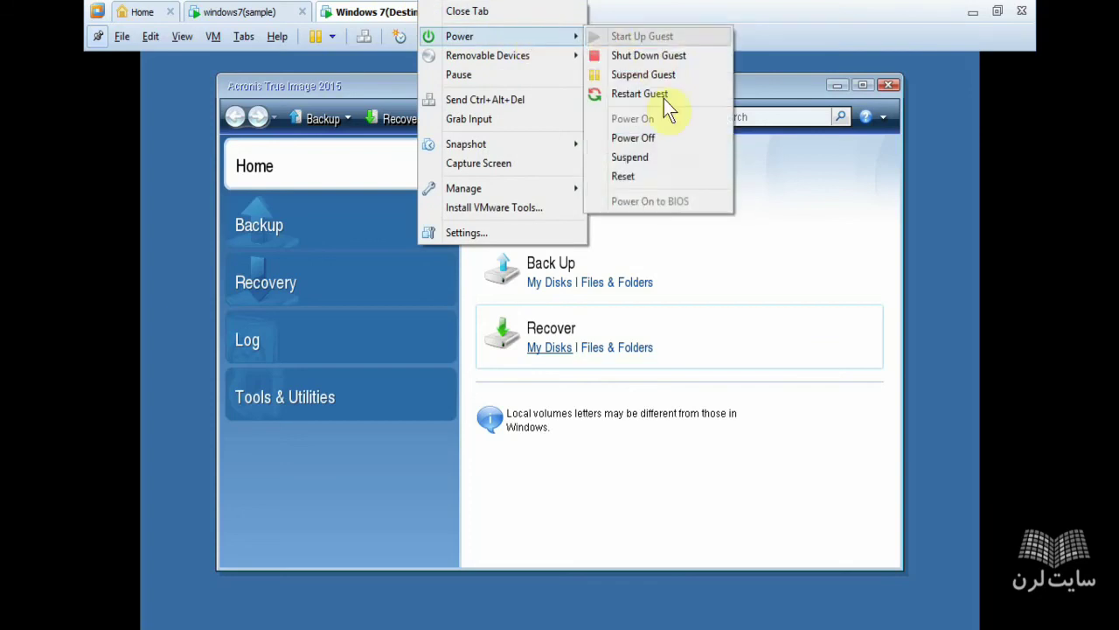
{"action": "left_click", "coordinate": [678, 175]}
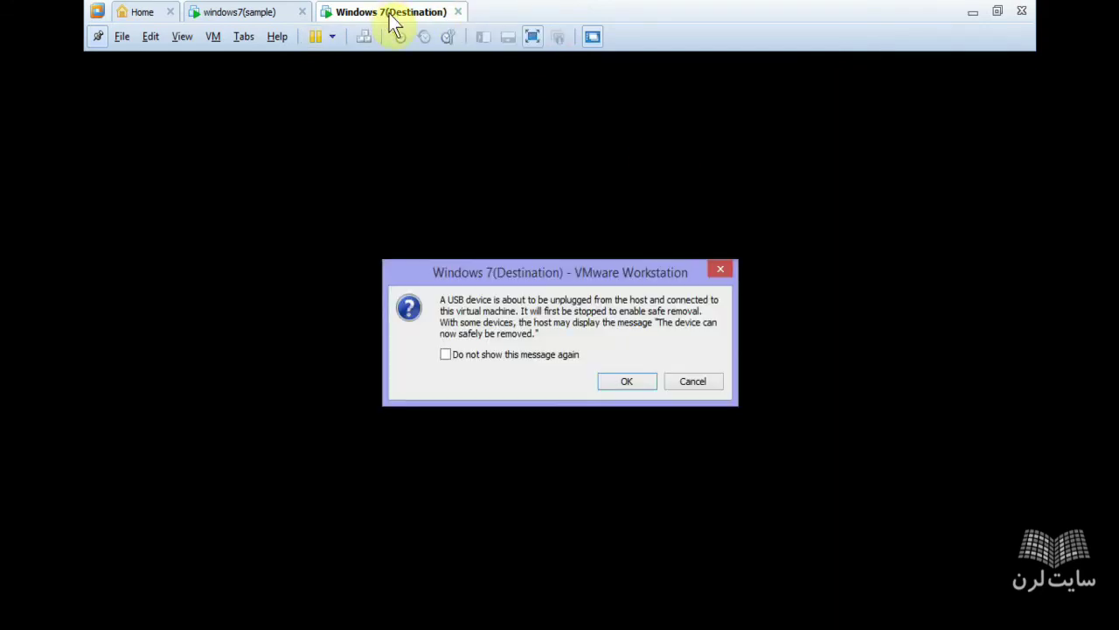
{"action": "left_click", "coordinate": [647, 385]}
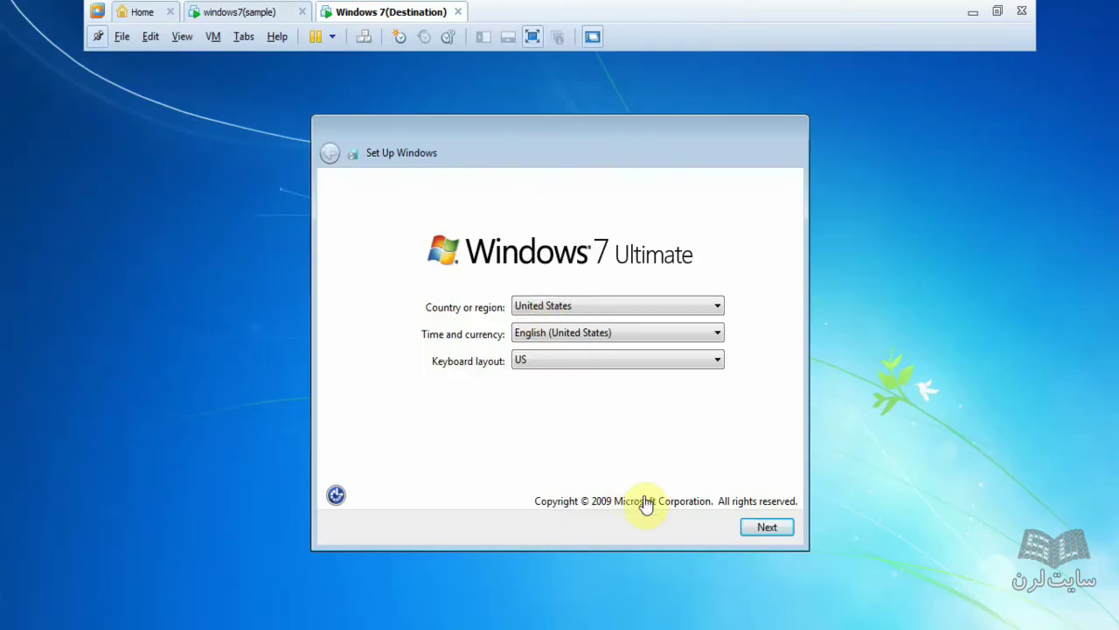
{"action": "left_click", "coordinate": [770, 530]}
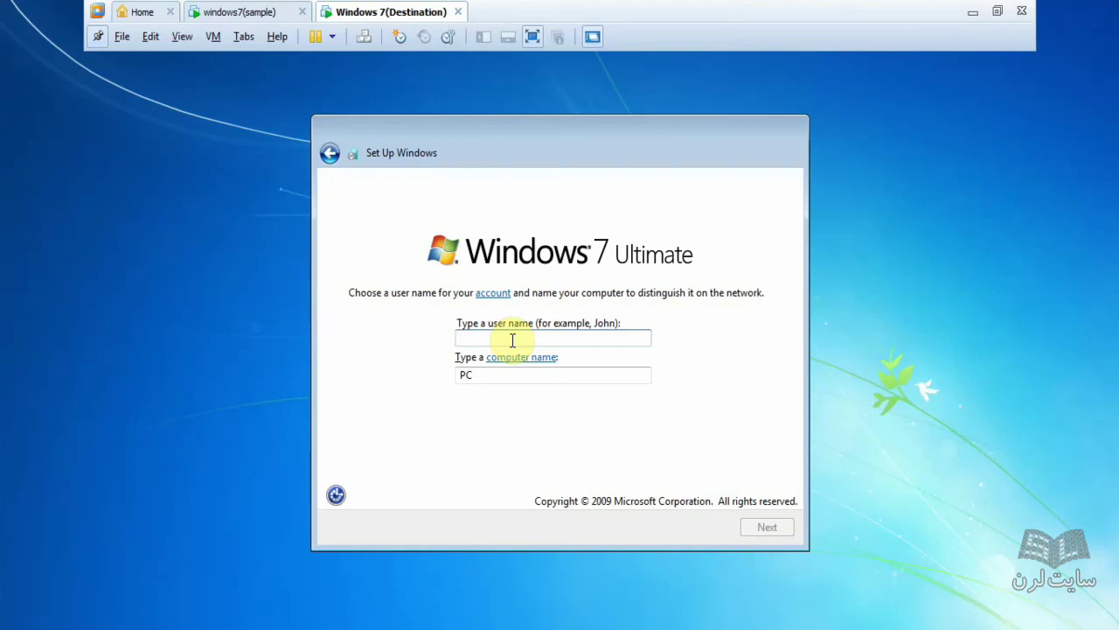
{"action": "type", "text": "sara"}
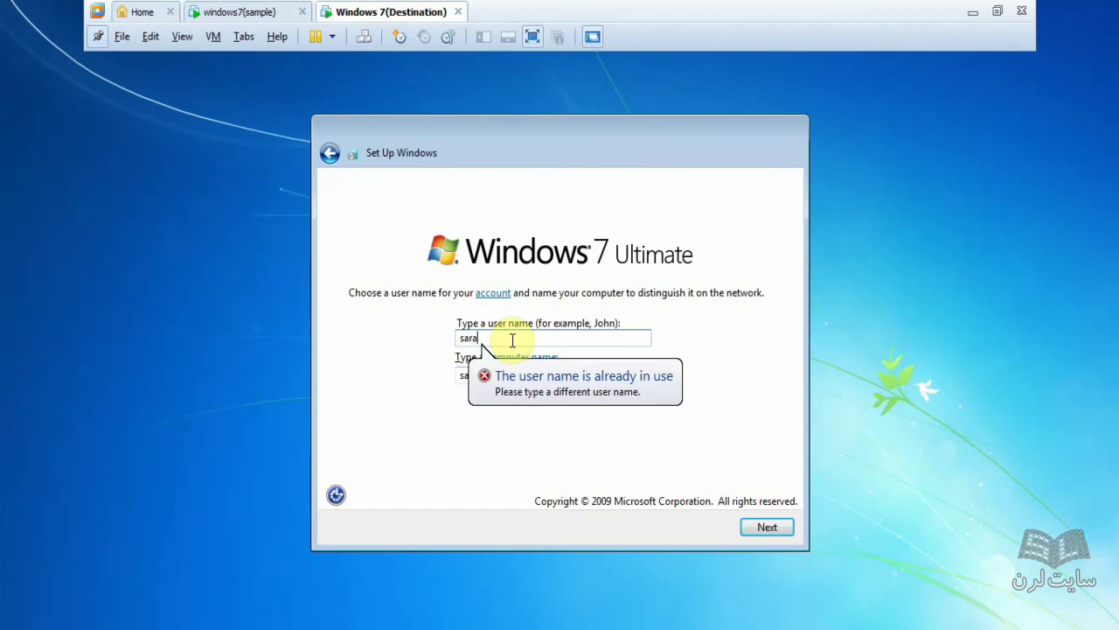
{"action": "key", "text": "BackSpace"}
{"action": "key", "text": "BackSpace"}
{"action": "key", "text": "BackSpace"}
{"action": "key", "text": "BackSpace"}
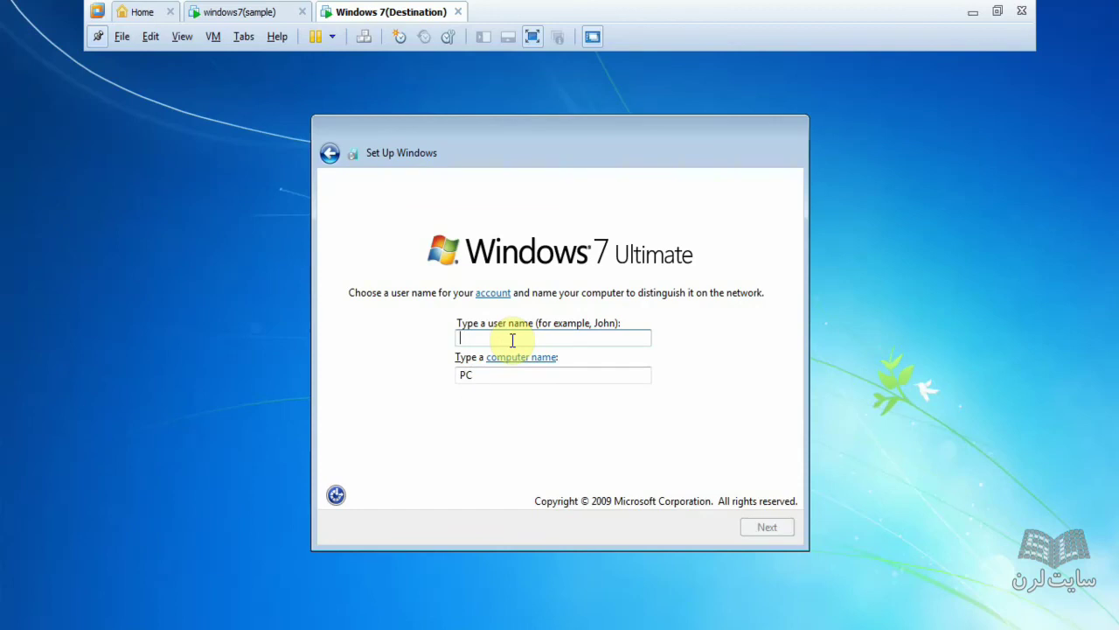
- Enter an account user name on the Windows 7(Destination) machine and leave the password and product key blank
{"action": "type", "text": "mi"}
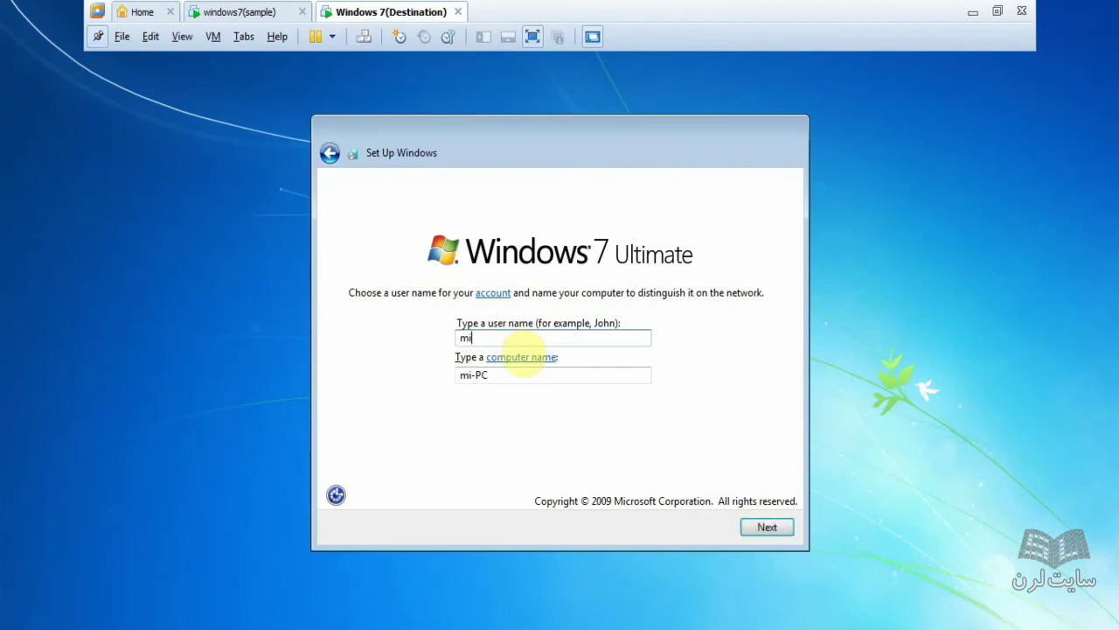
{"action": "type", "text": "na"}
{"action": "key", "text": "Return"}
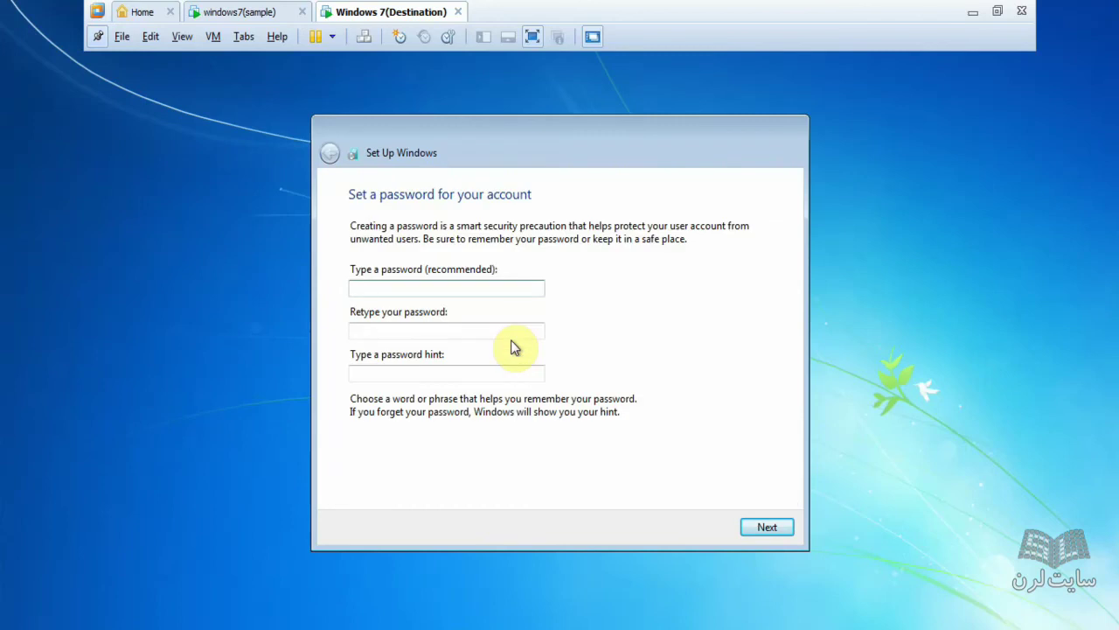
{"action": "key", "text": "Return"}
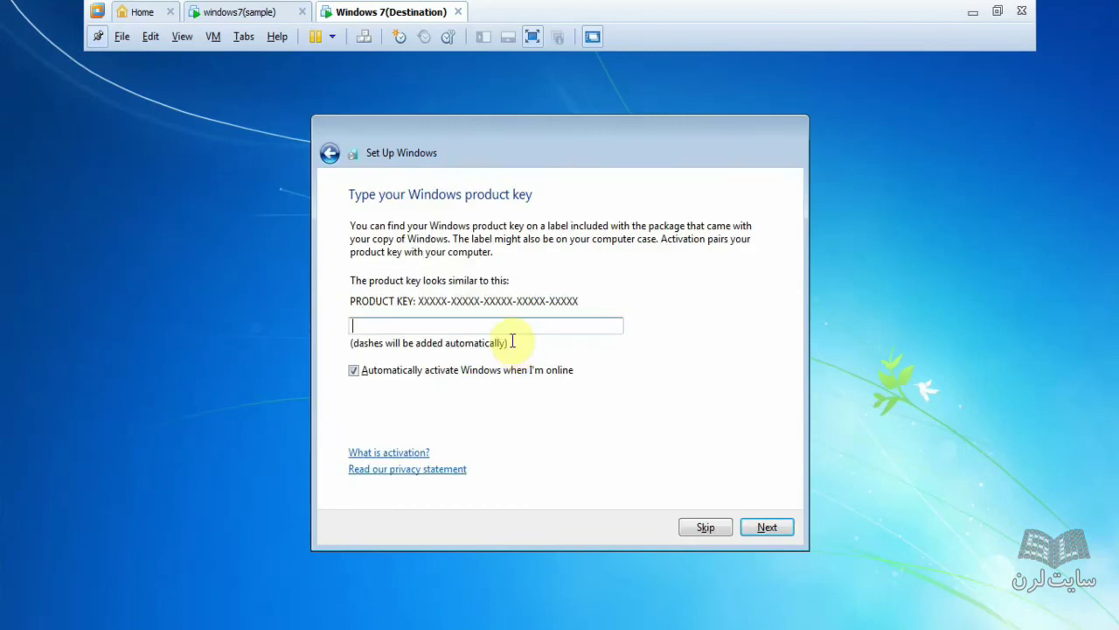
{"action": "key", "text": "Return"}
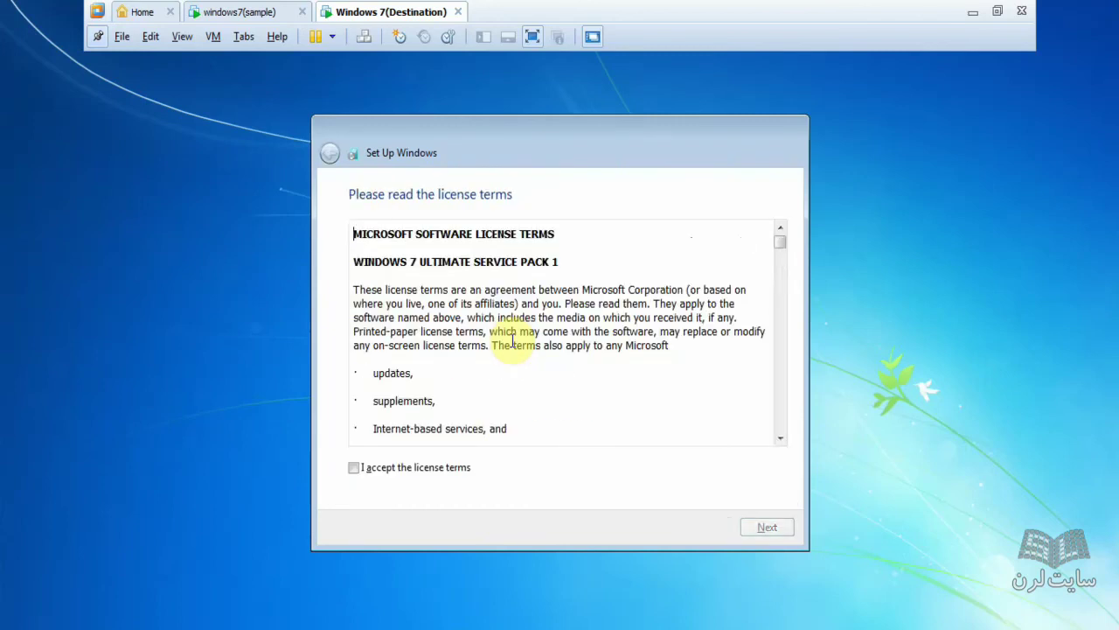
- Finish Windows setup by accepting the license terms, Ask me later for updates, the Tehran time settings and the Public network location
{"action": "left_click", "coordinate": [353, 467]}
{"action": "left_click", "coordinate": [750, 528]}
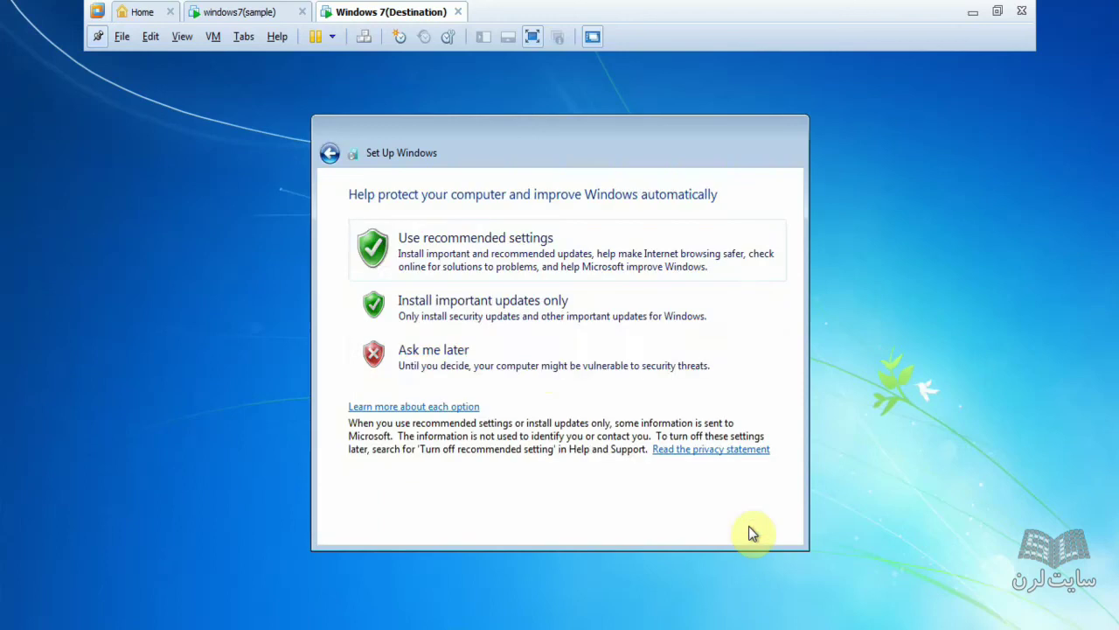
{"action": "left_click", "coordinate": [543, 360]}
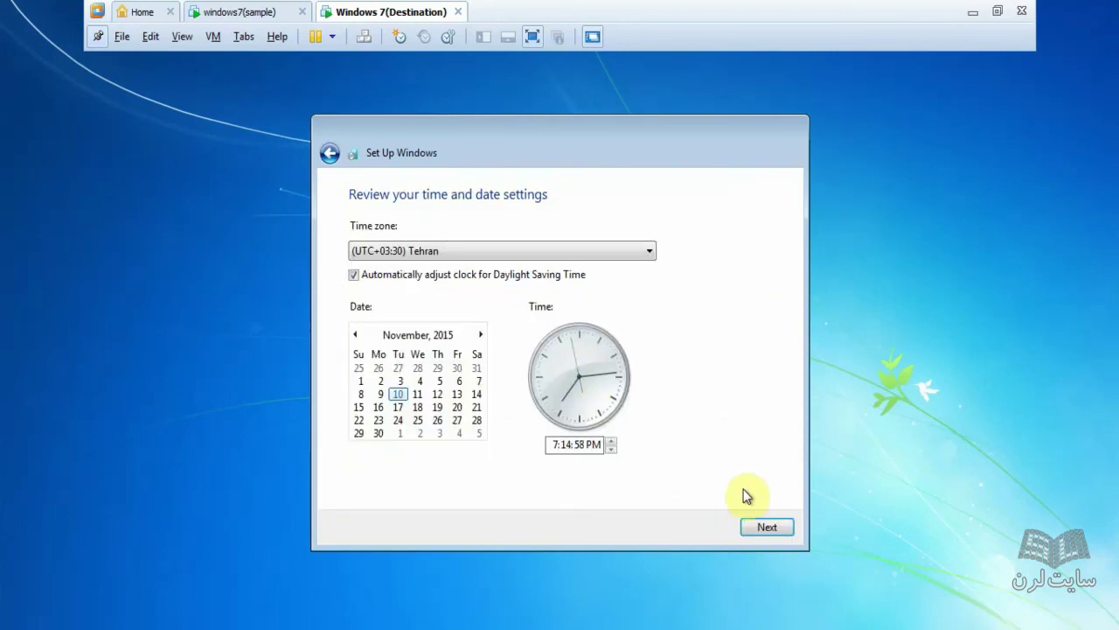
{"action": "left_click", "coordinate": [770, 529]}
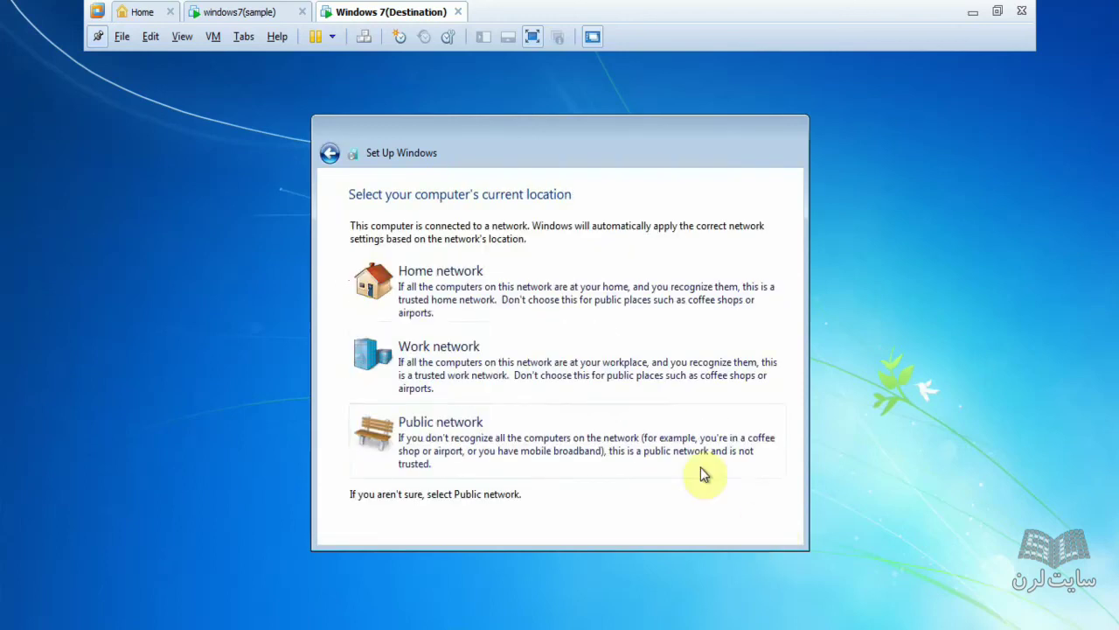
{"action": "left_click", "coordinate": [592, 453]}
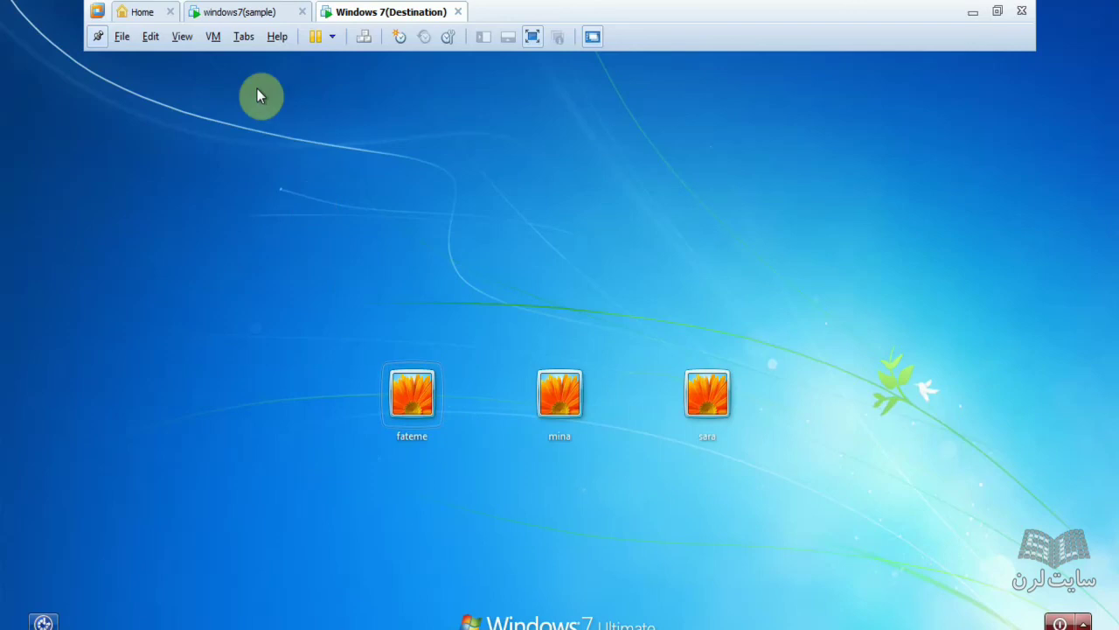
- Compare the logon accounts on windows7(sample) and Windows 7(Destination), and sign in to the middle account on the destination machine
{"action": "left_click", "coordinate": [238, 17]}
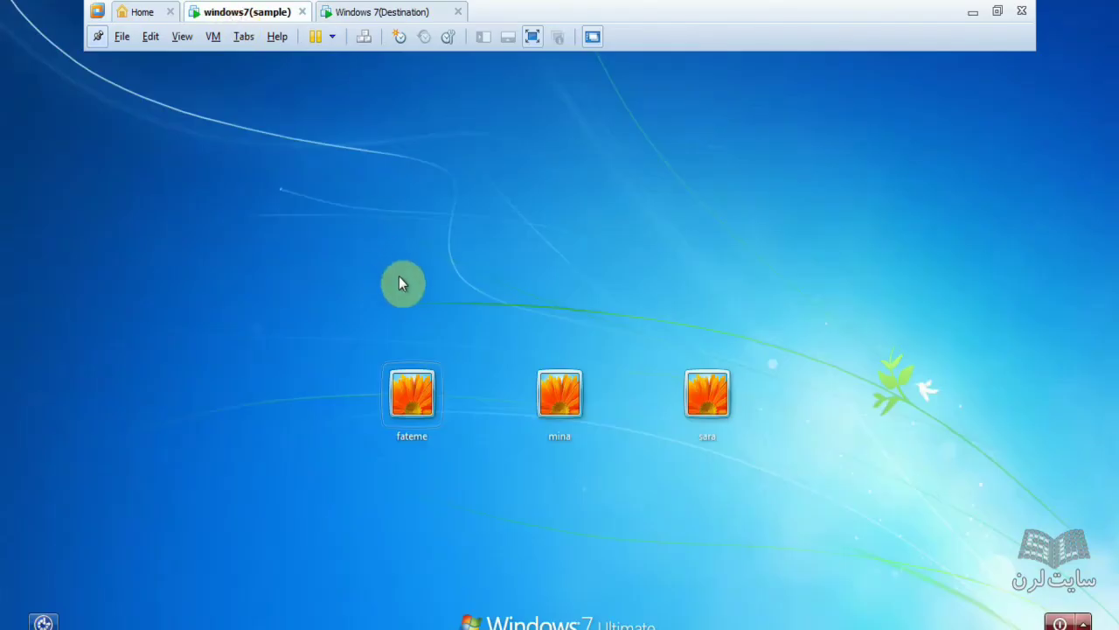
{"action": "left_click", "coordinate": [411, 22]}
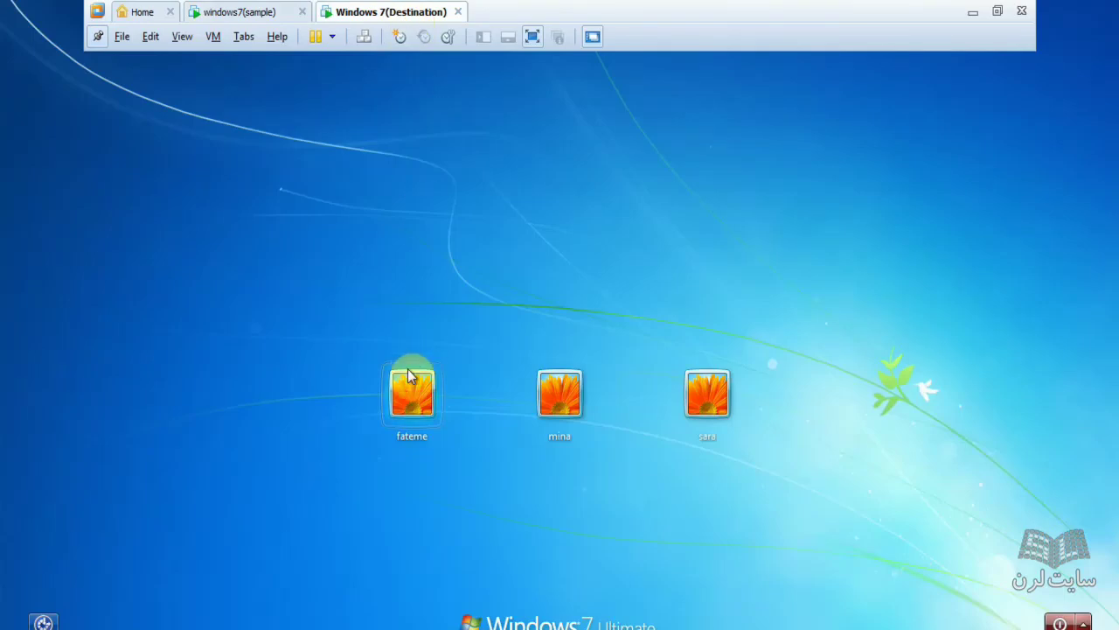
{"action": "left_click", "coordinate": [569, 393]}
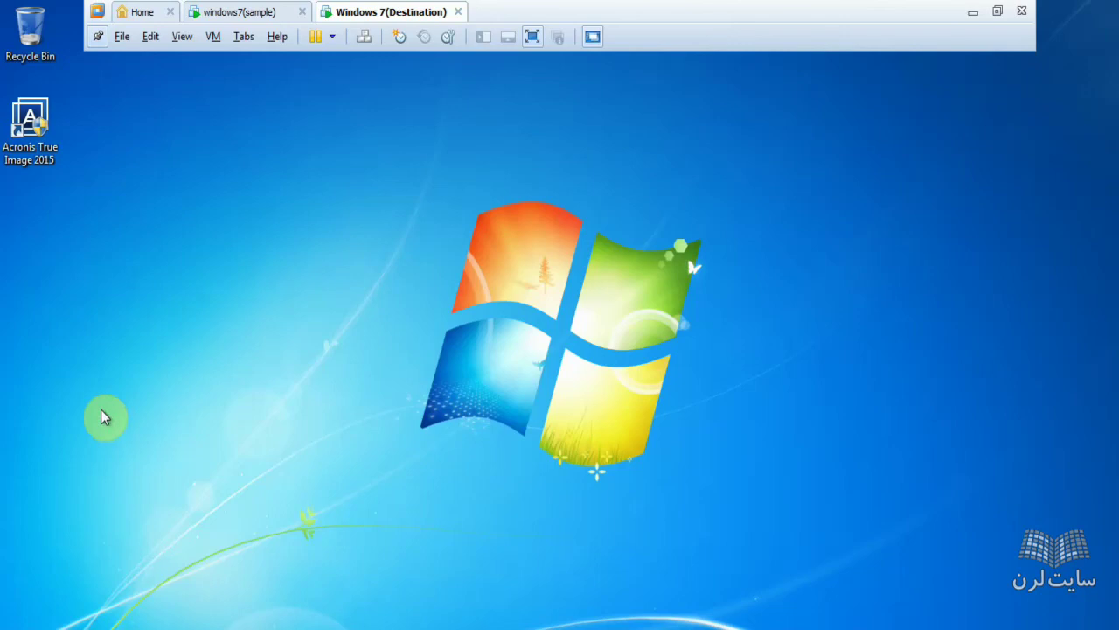
- Examine the restored desktop, the machine's drives and the contents of Local Disk (E:), and close the Computer window
{"action": "left_click", "coordinate": [33, 163]}
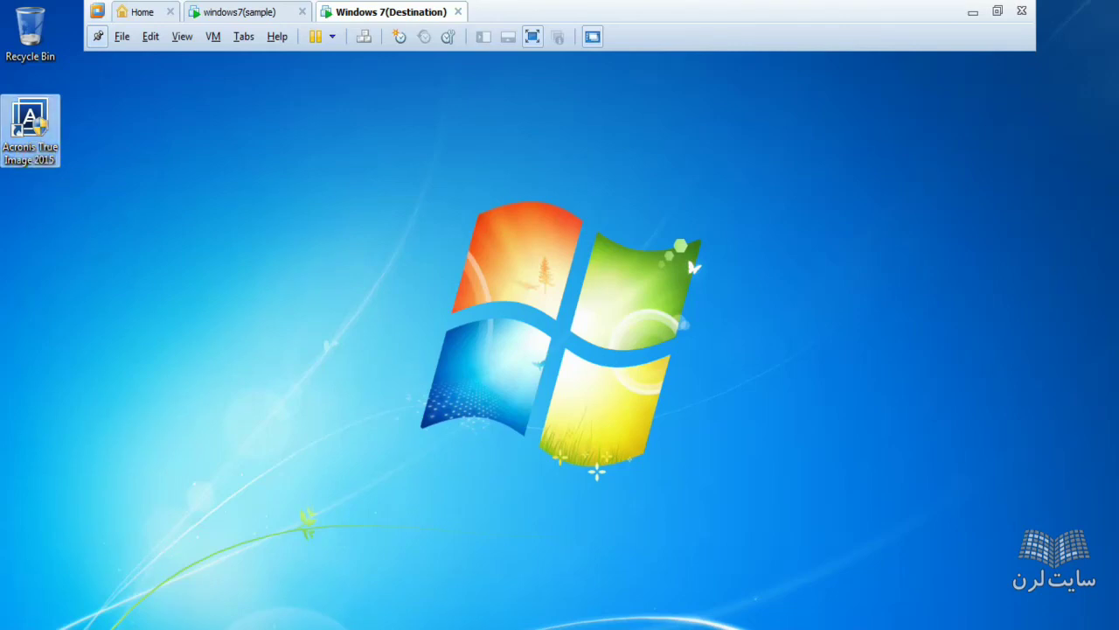
{"action": "key", "text": "super"}
{"action": "left_click", "coordinate": [258, 429]}
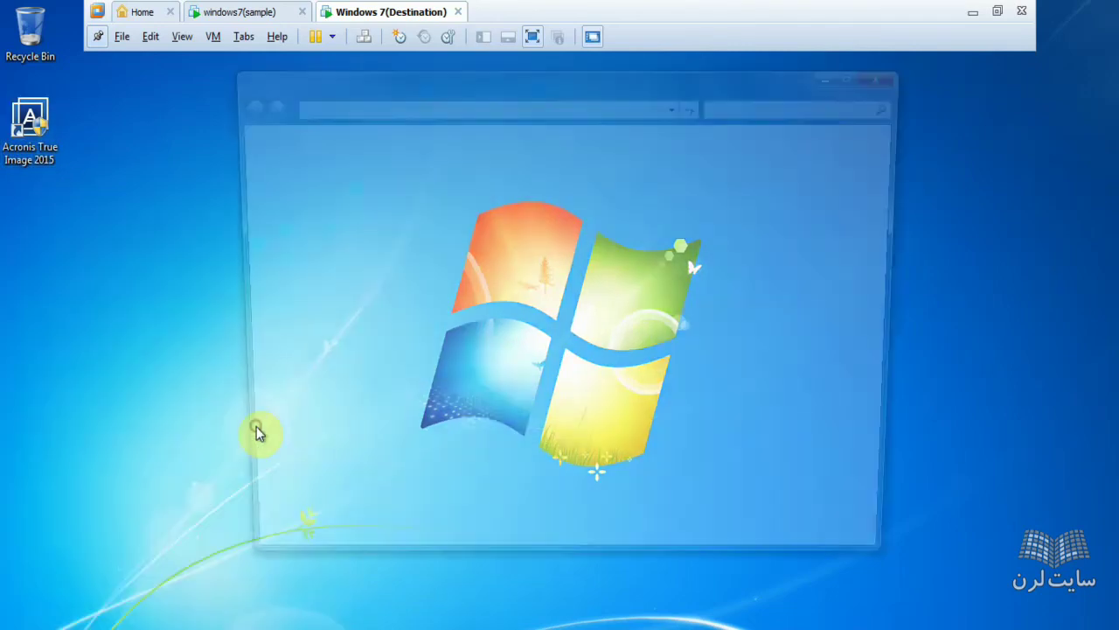
{"action": "left_click", "coordinate": [490, 192]}
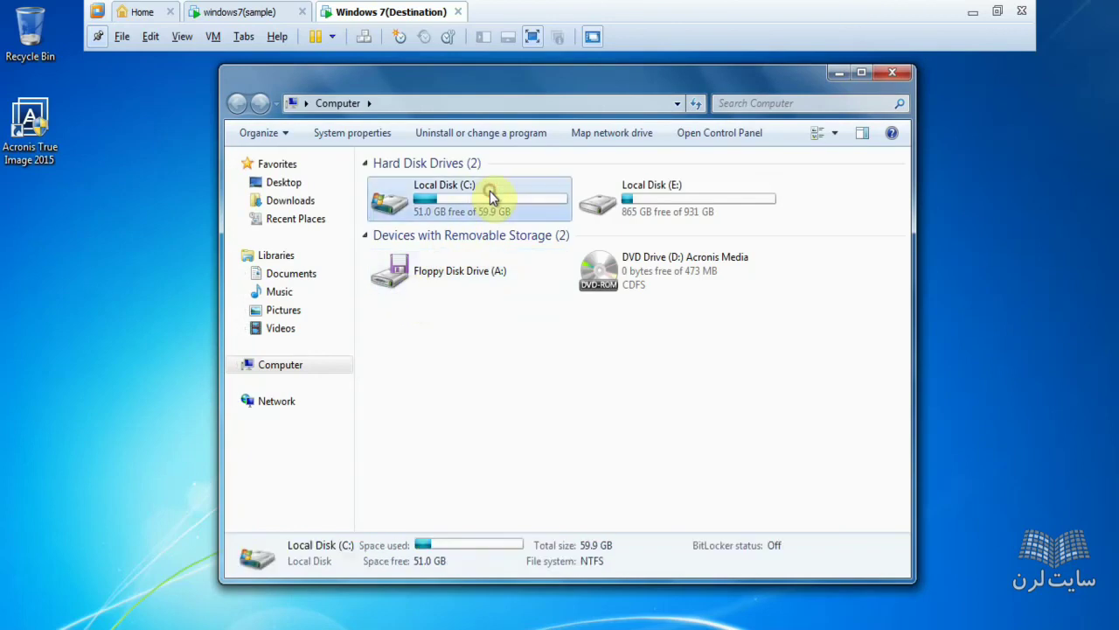
{"action": "double_click", "coordinate": [634, 214]}
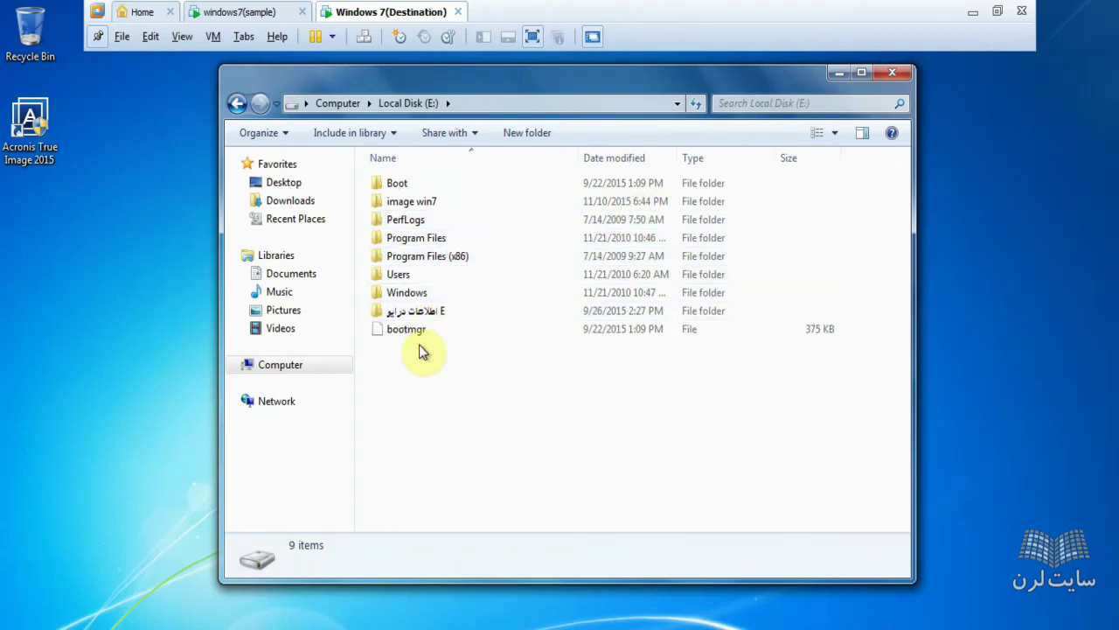
{"action": "left_click_drag", "start_coordinate": [418, 344], "coordinate": [504, 194]}
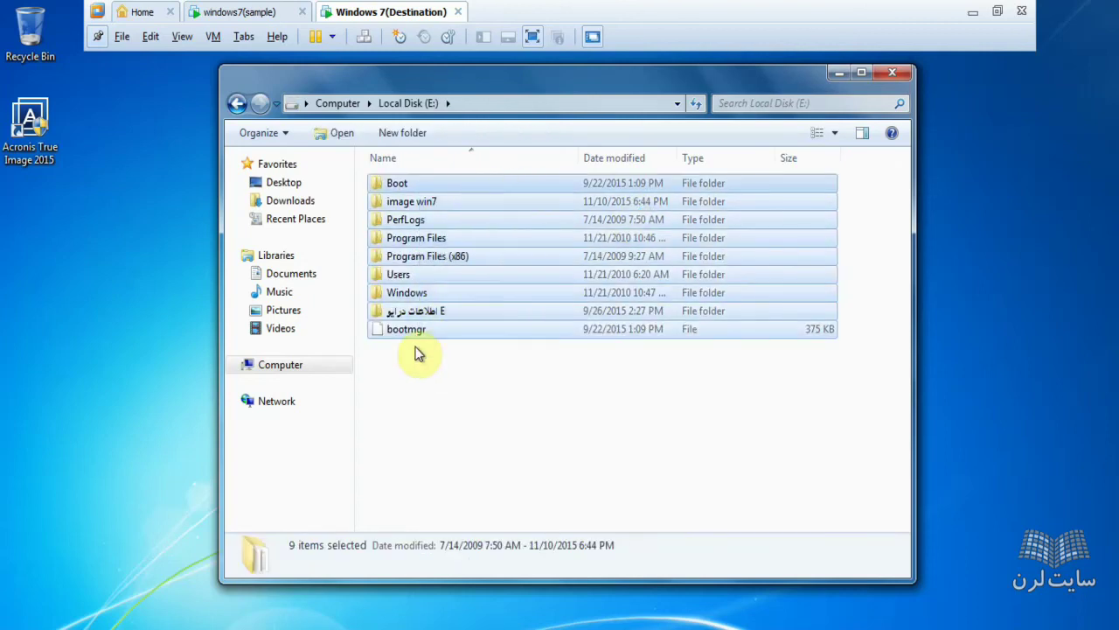
{"action": "left_click", "coordinate": [238, 105]}
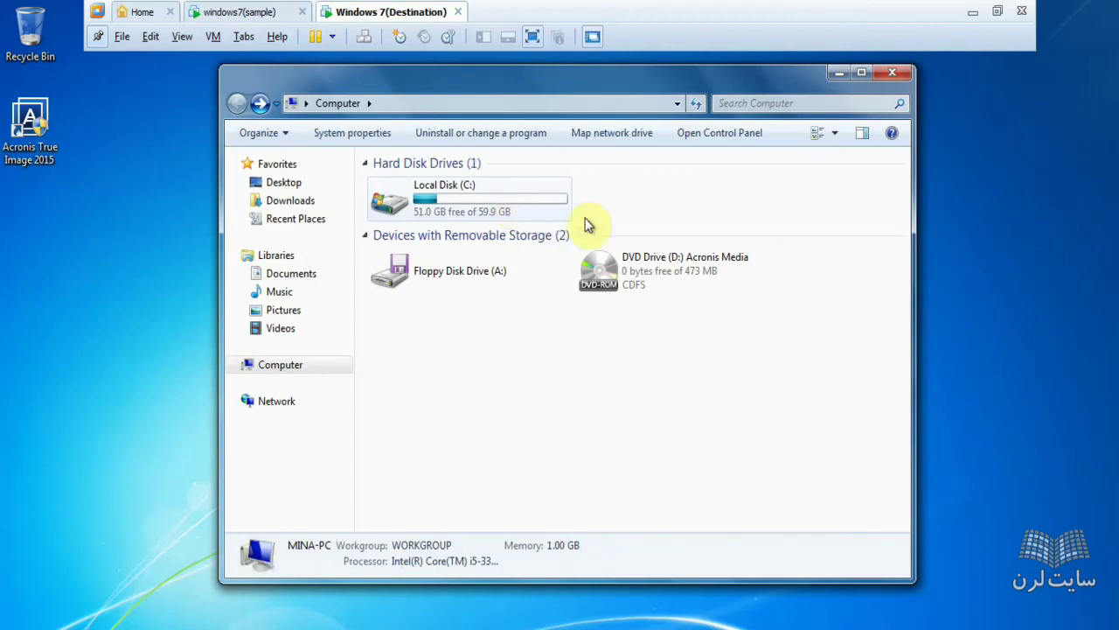
{"action": "left_click", "coordinate": [528, 199]}
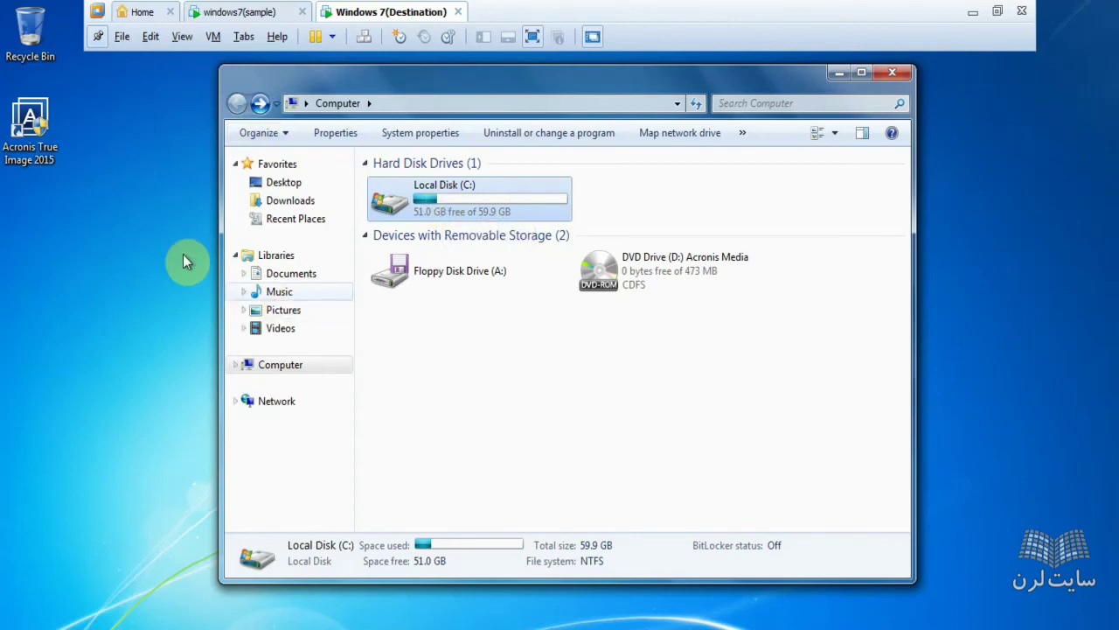
{"action": "left_click", "coordinate": [891, 72]}
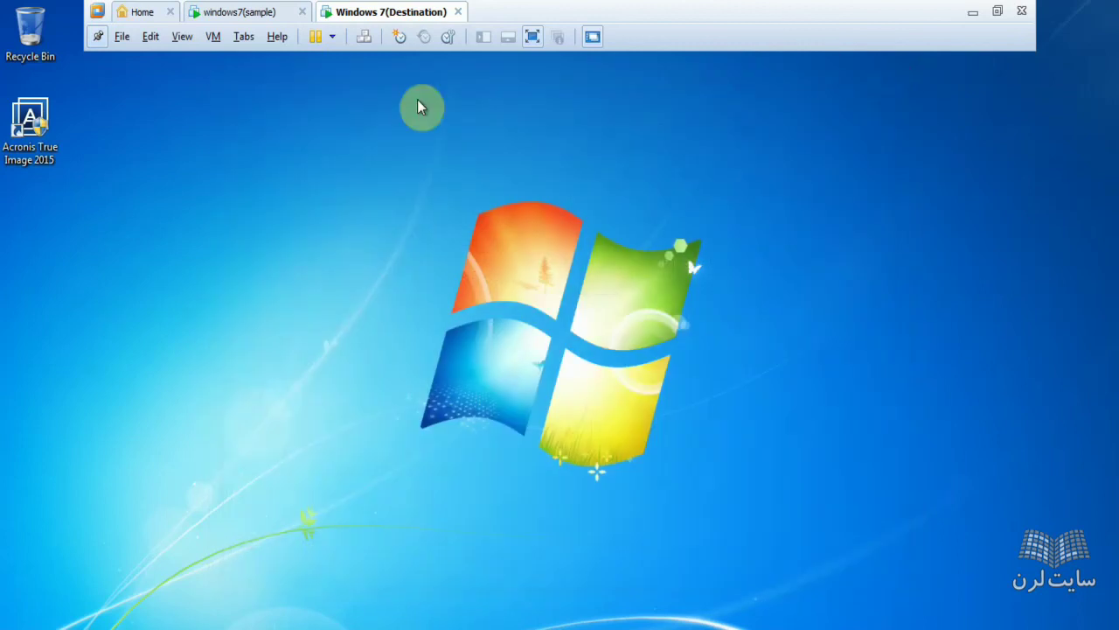
- Launch Acronis True Image 2015, allow it to make changes to the computer and accept its license agreement
{"action": "left_click", "coordinate": [35, 124]}
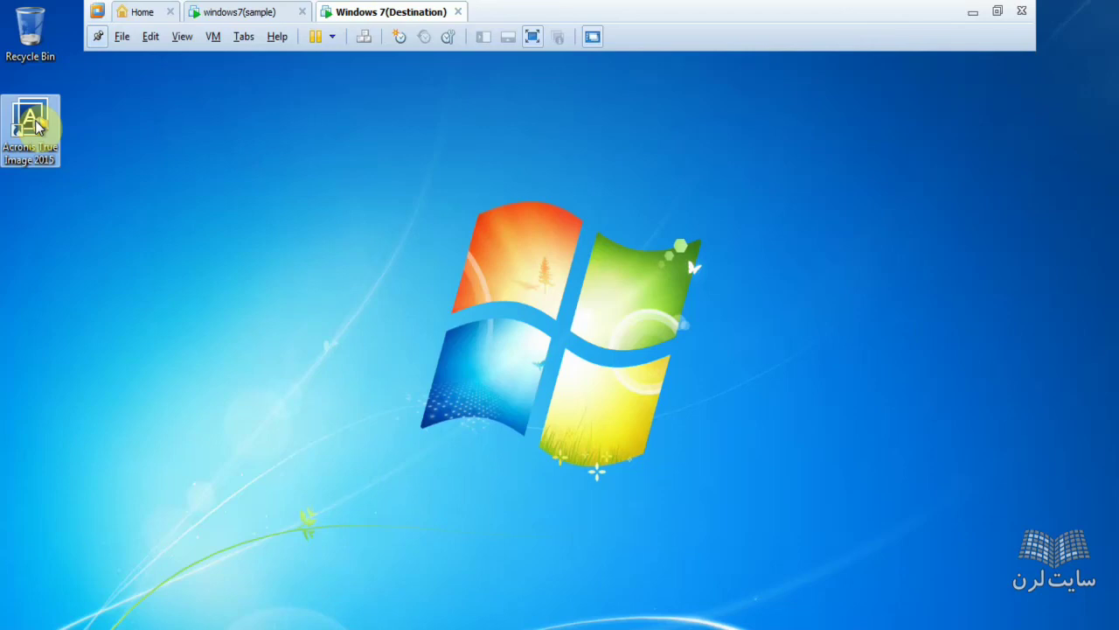
{"action": "double_click", "coordinate": [35, 125]}
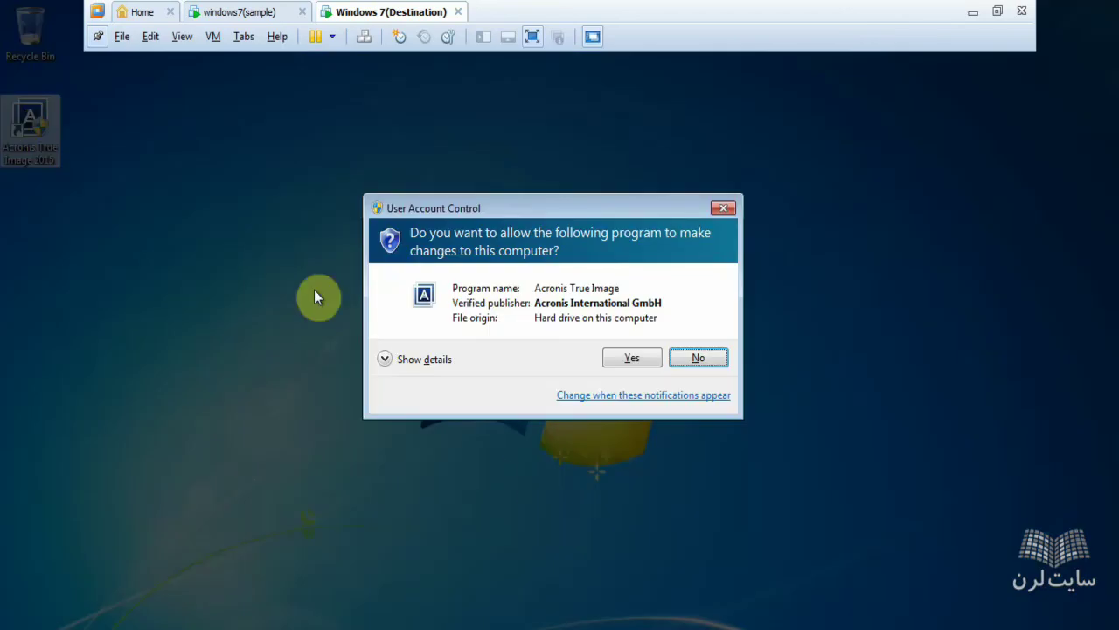
{"action": "left_click", "coordinate": [633, 358]}
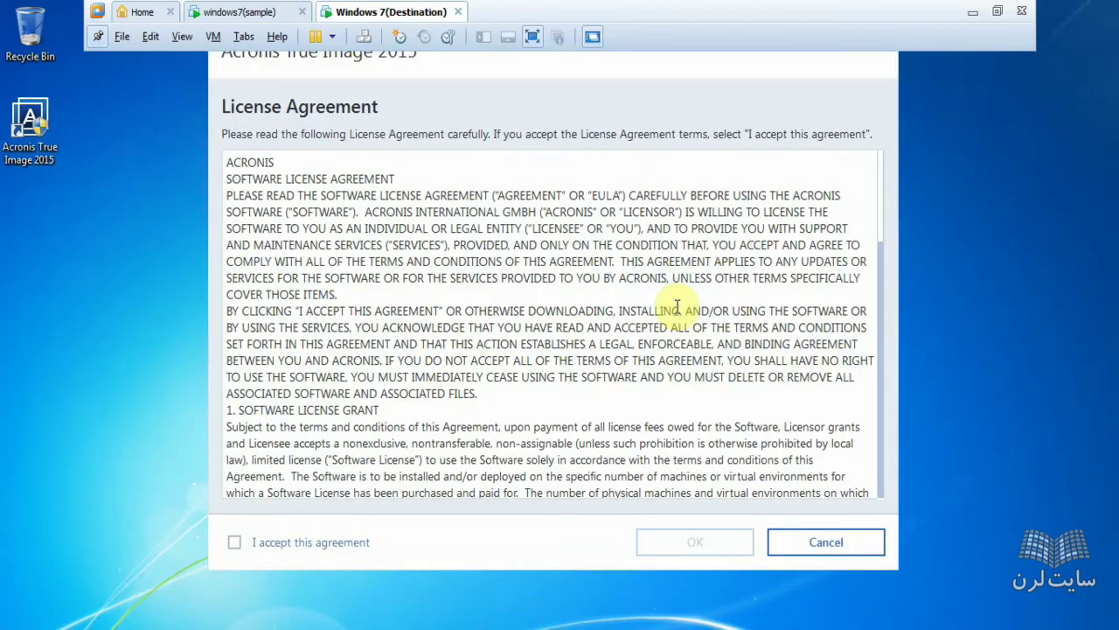
{"action": "left_click", "coordinate": [337, 542]}
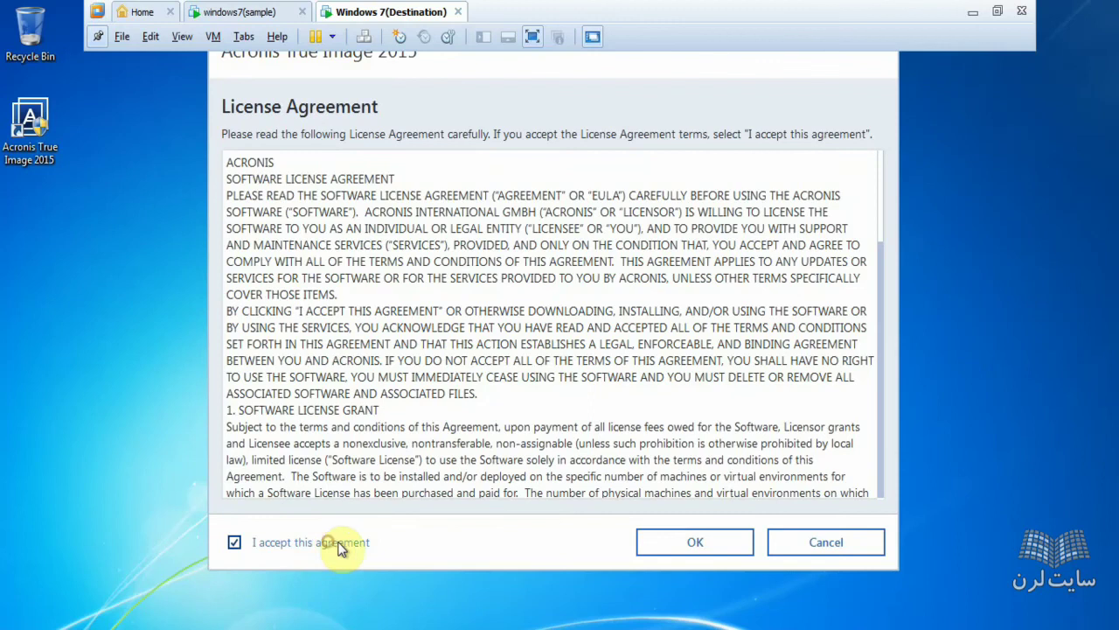
{"action": "left_click", "coordinate": [710, 541]}
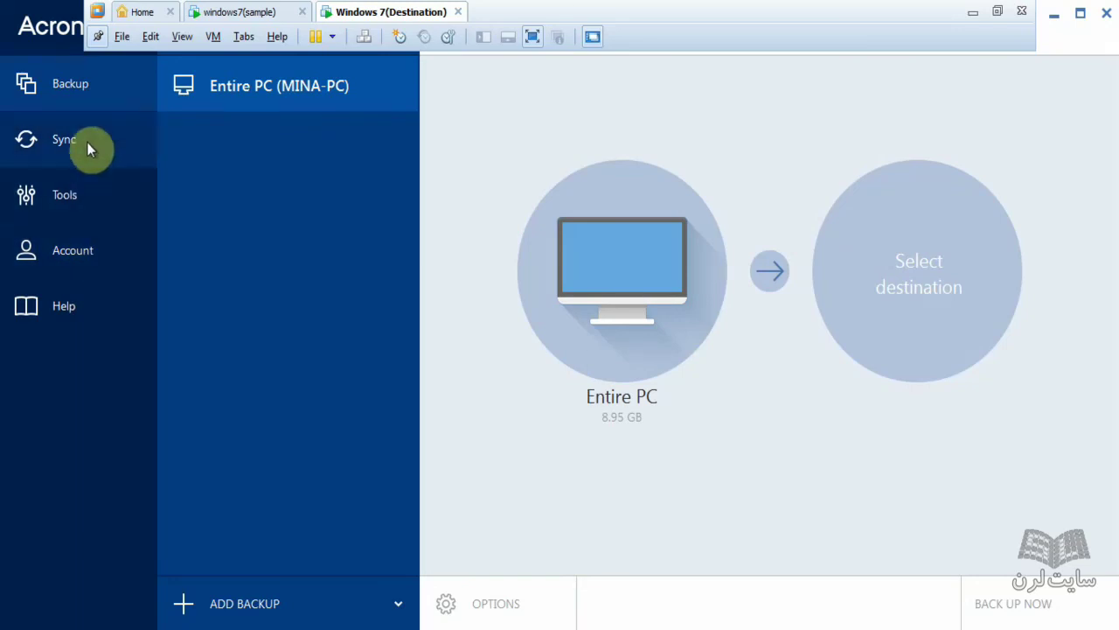
- Start the Bootable Rescue Media Builder from the additional Acronis tools and utilities
{"action": "left_click", "coordinate": [97, 196]}
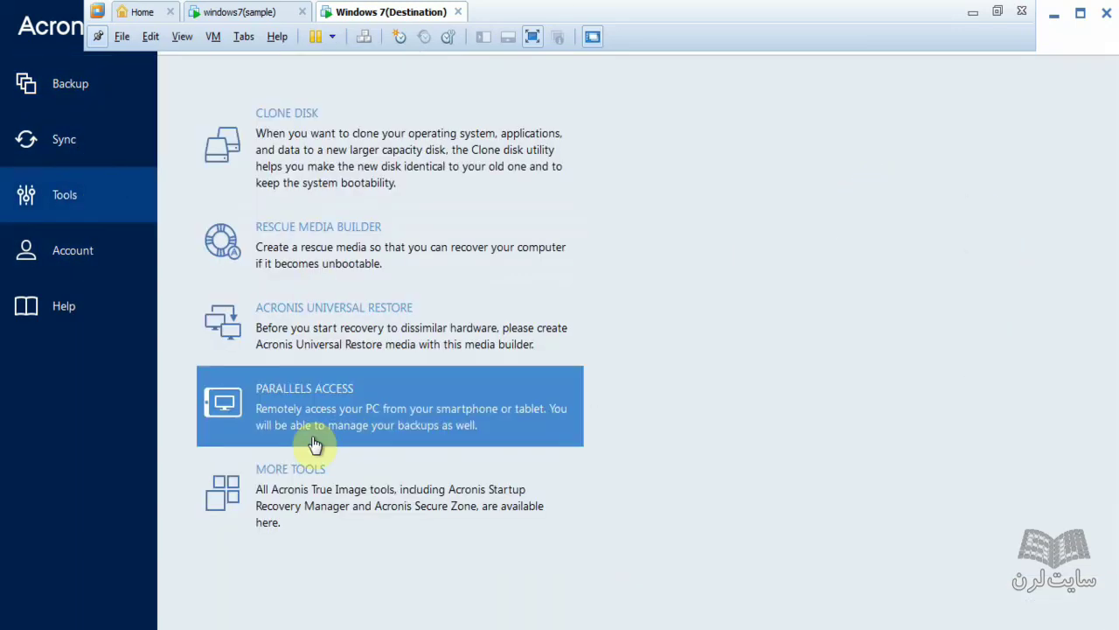
{"action": "left_click", "coordinate": [287, 481]}
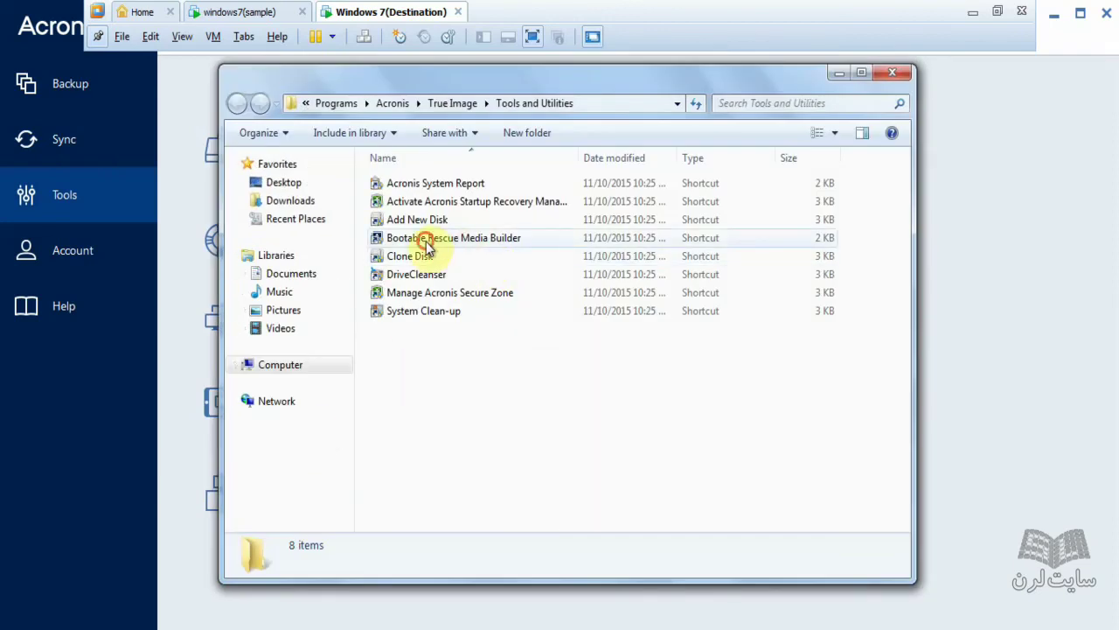
{"action": "left_click", "coordinate": [427, 239]}
{"action": "mouse_move", "coordinate": [468, 245]}
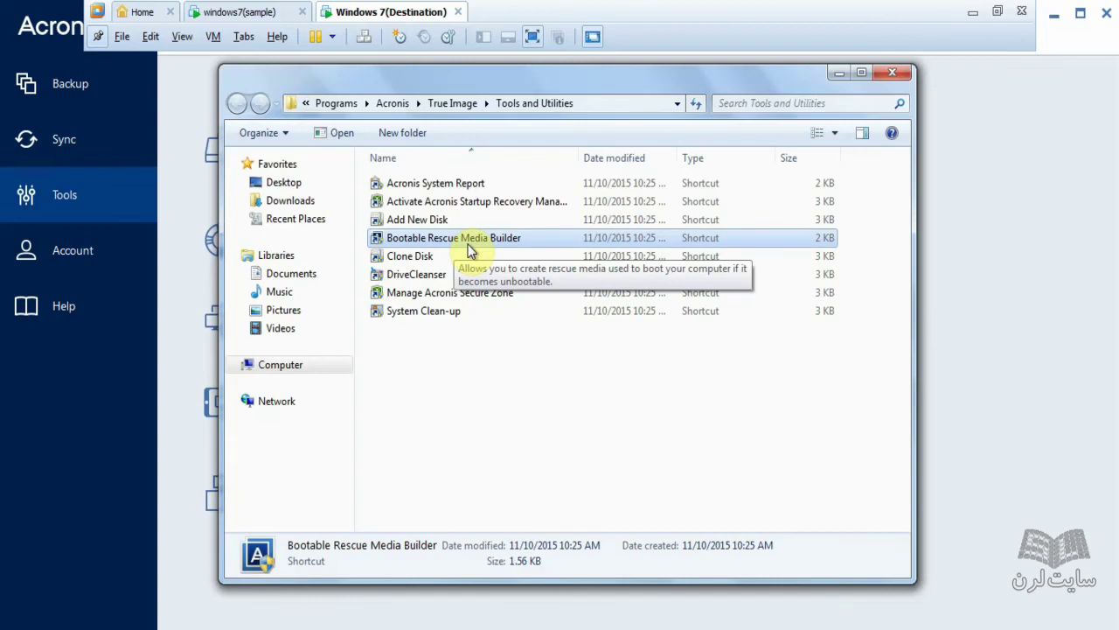
{"action": "double_click", "coordinate": [468, 244]}
{"action": "left_click", "coordinate": [639, 376]}
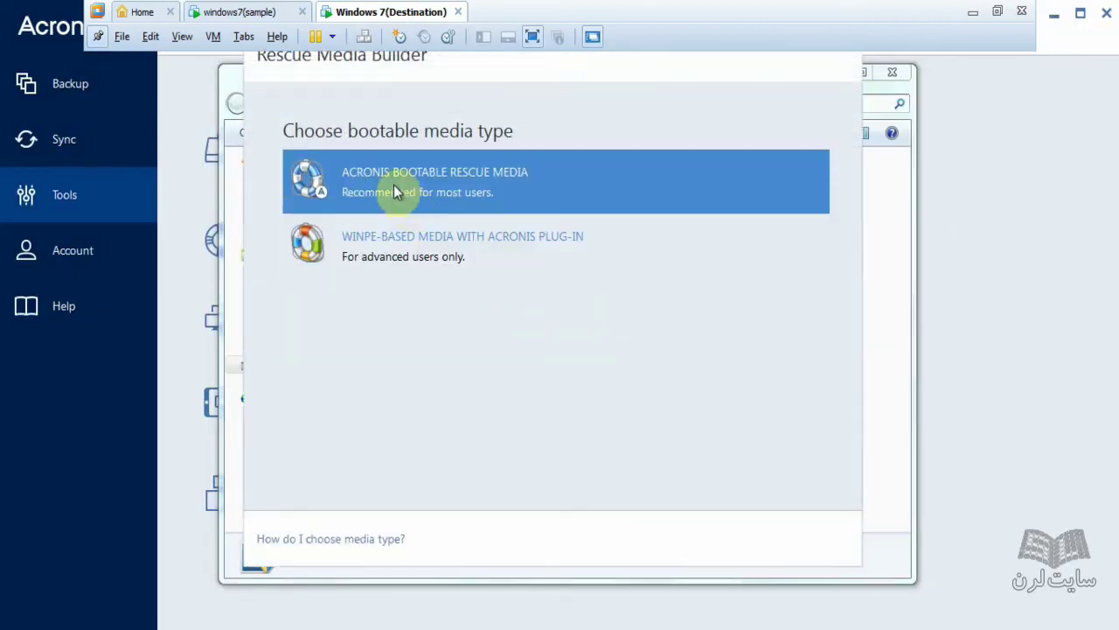
- Create Acronis bootable rescue media as an ISO file named AcronisBootableMedia on the Desktop, and close the builder
{"action": "left_click", "coordinate": [441, 192]}
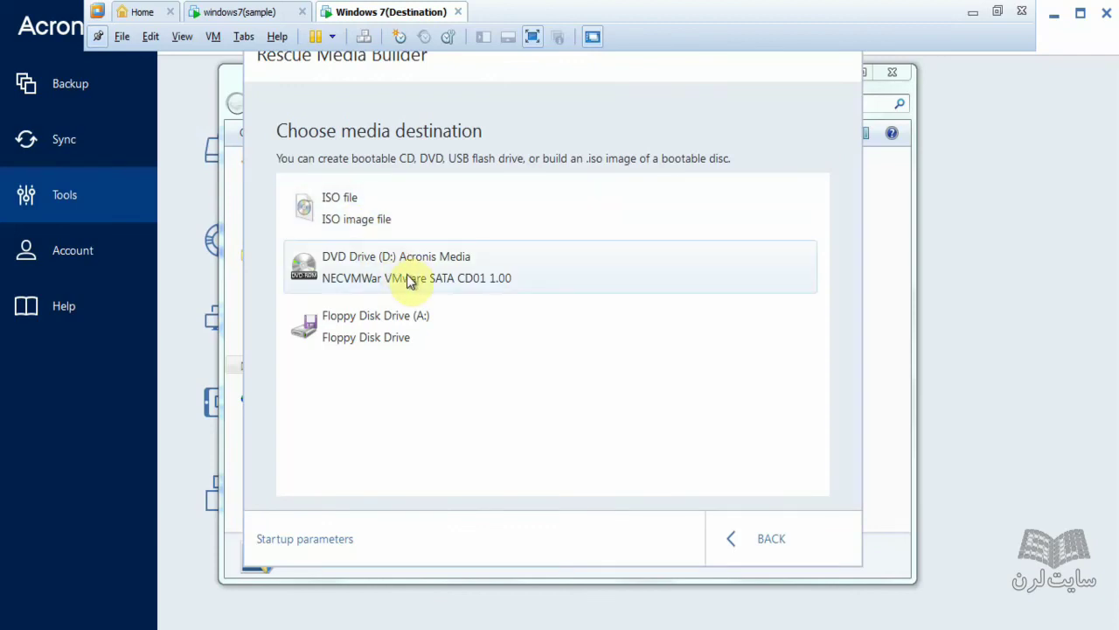
{"action": "left_click", "coordinate": [388, 217]}
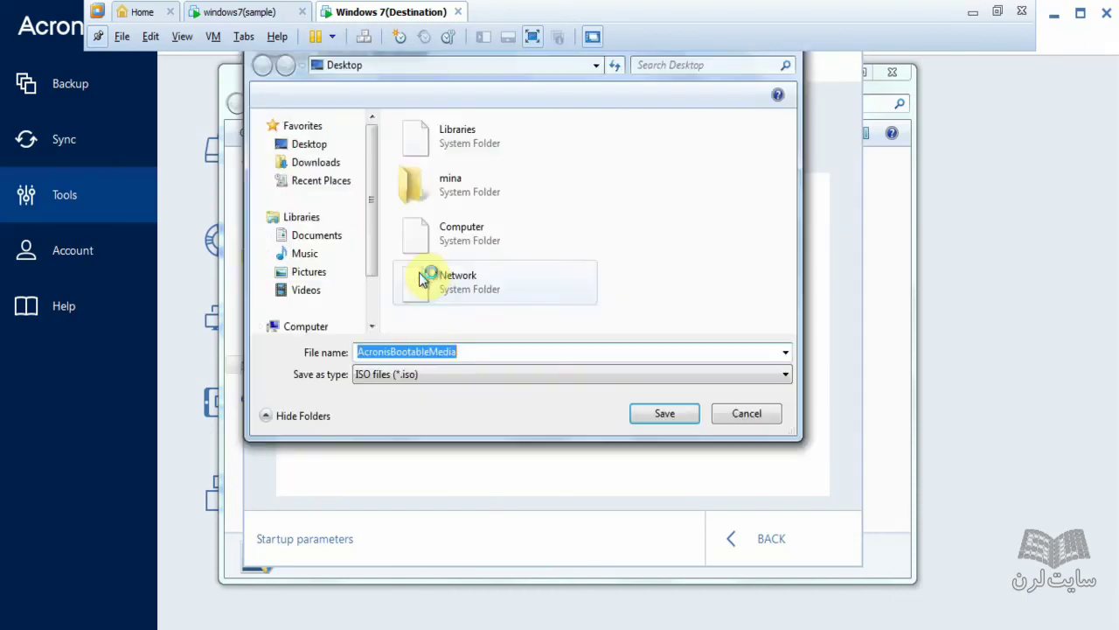
{"action": "left_click", "coordinate": [331, 143]}
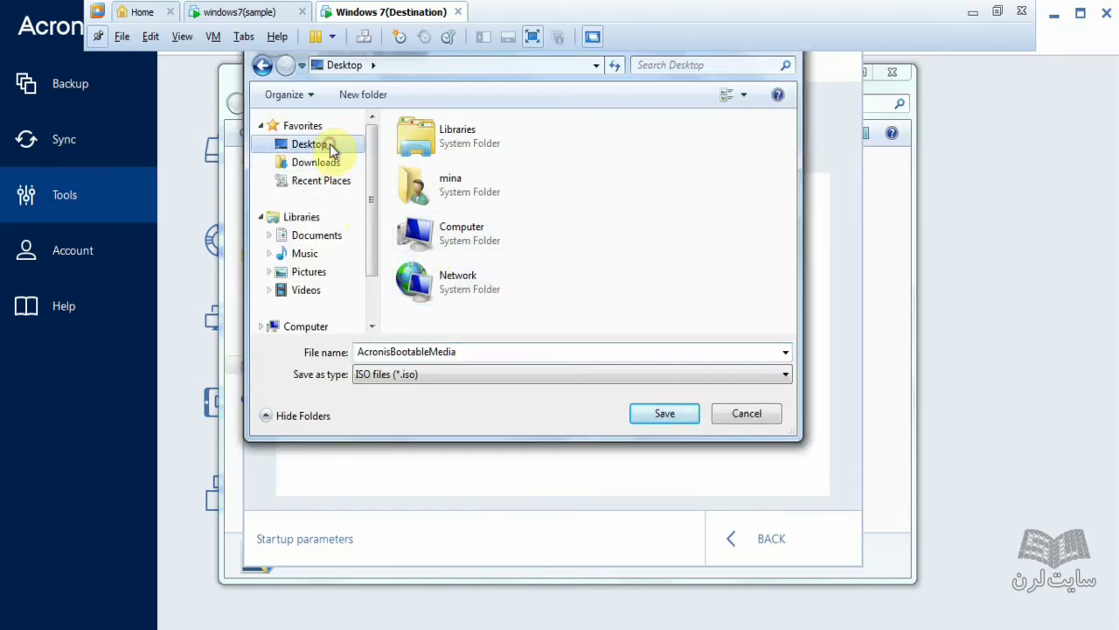
{"action": "left_click", "coordinate": [662, 414]}
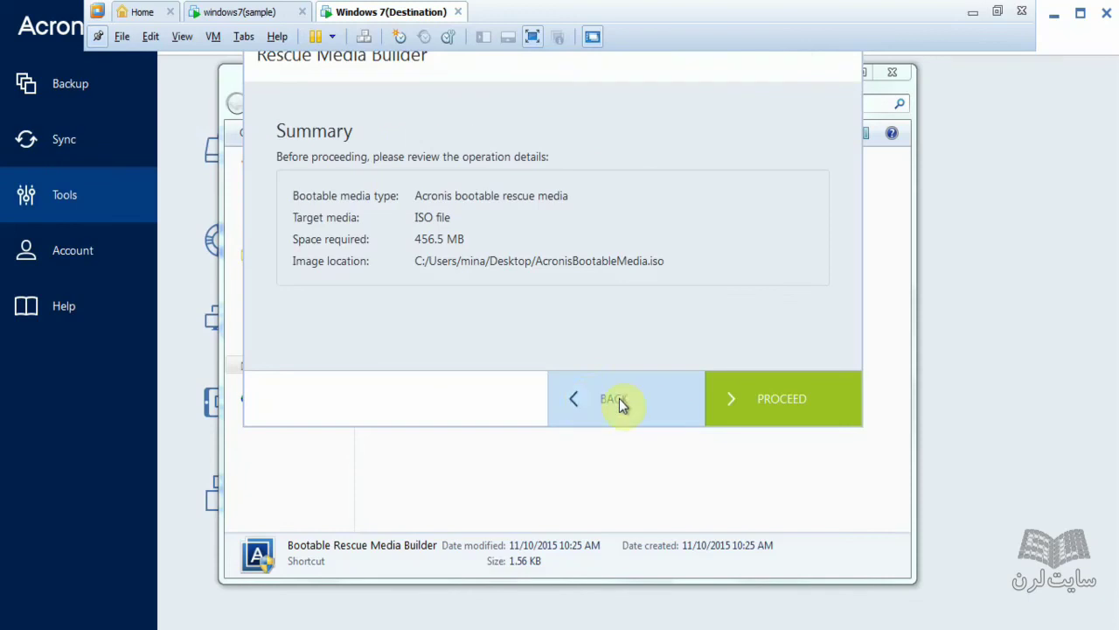
{"action": "left_click", "coordinate": [729, 402]}
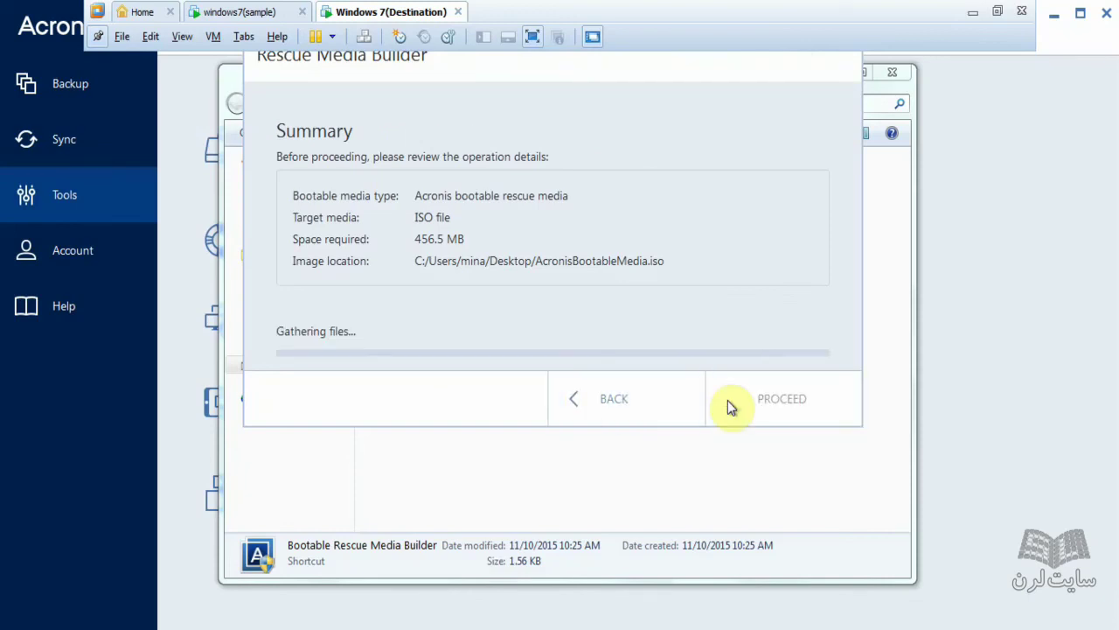
{"action": "left_click", "coordinate": [376, 469]}
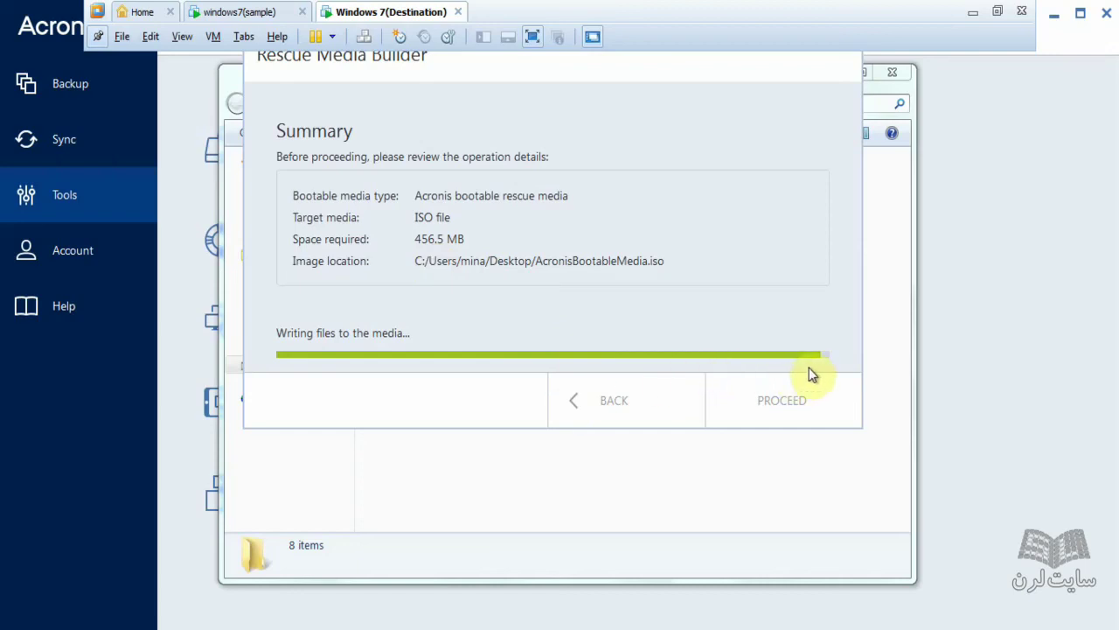
{"action": "left_click", "coordinate": [775, 401]}
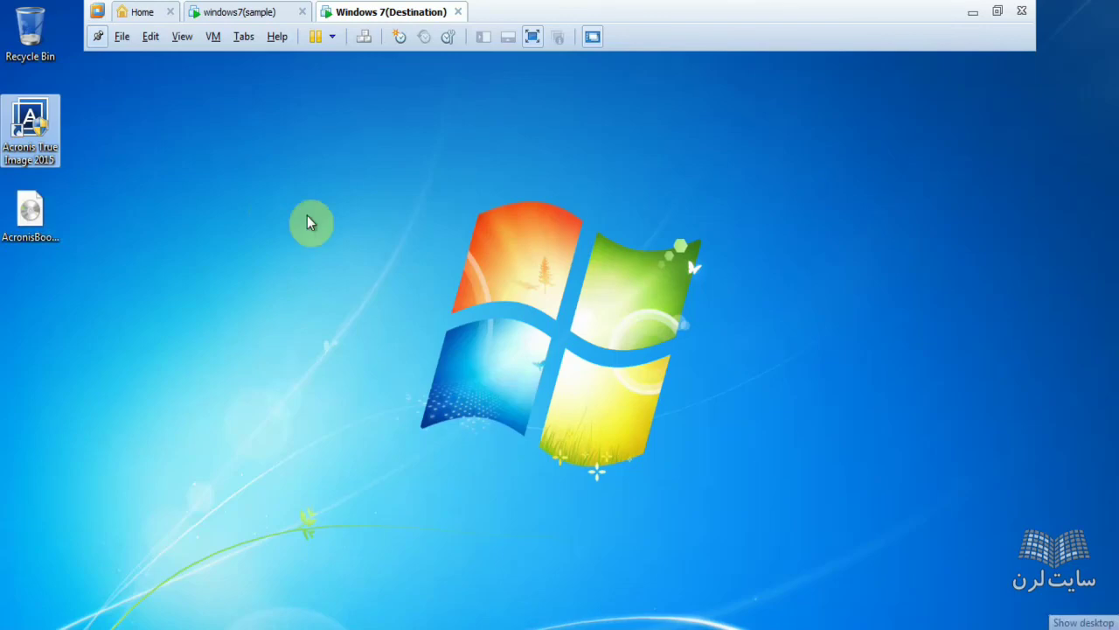
- Check the Acronis bootable media ISO file on the desktop
{"action": "left_click", "coordinate": [39, 218]}
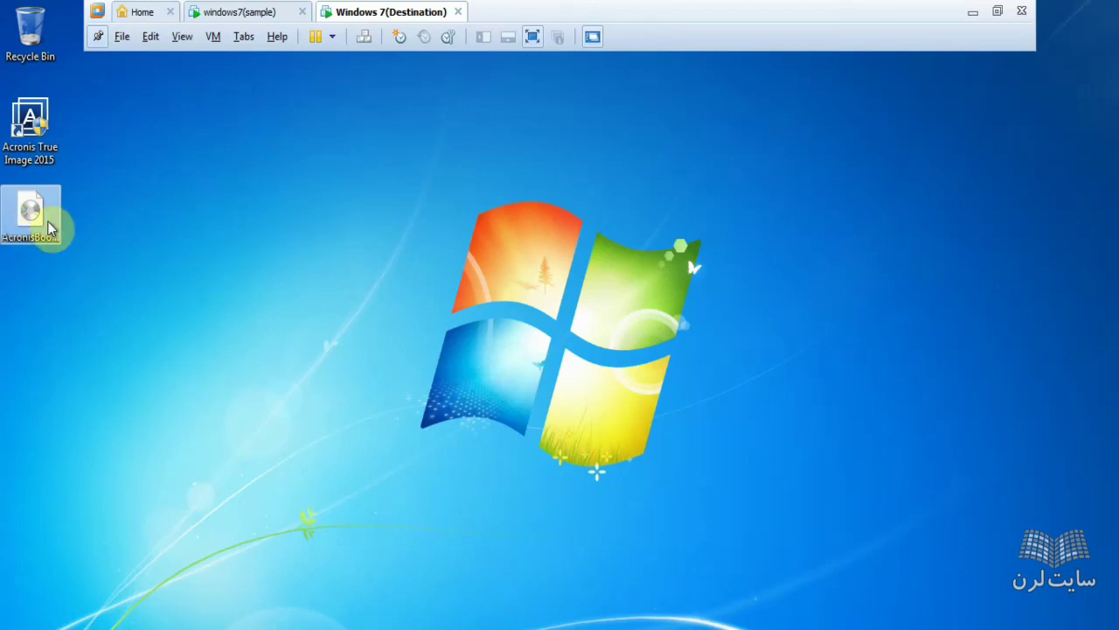
{"action": "left_click", "coordinate": [87, 212]}
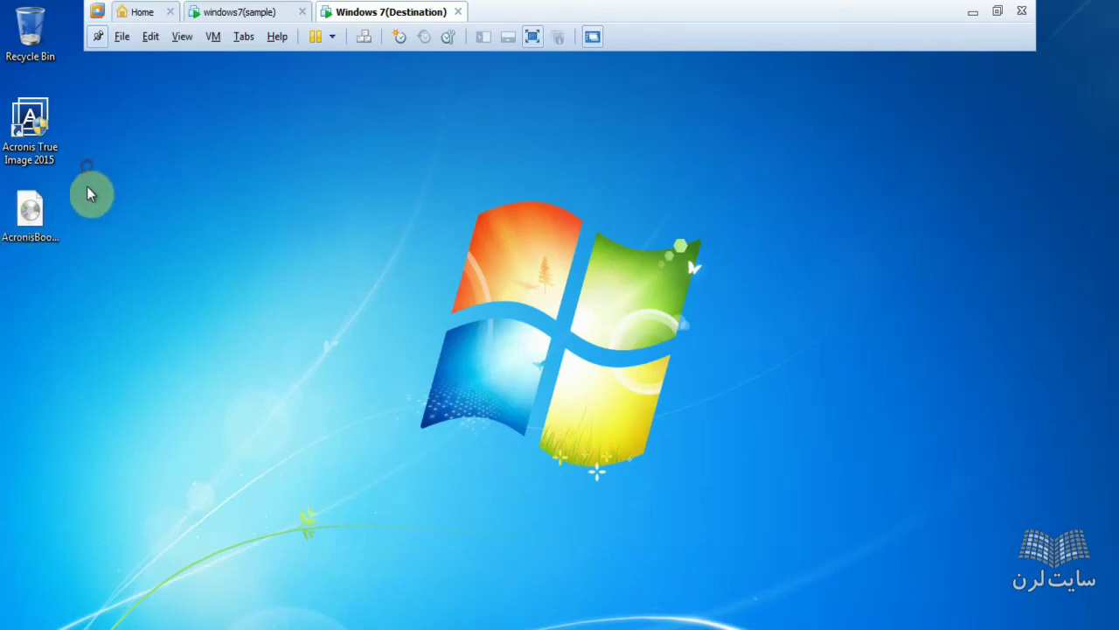
{"action": "left_click", "coordinate": [26, 240]}
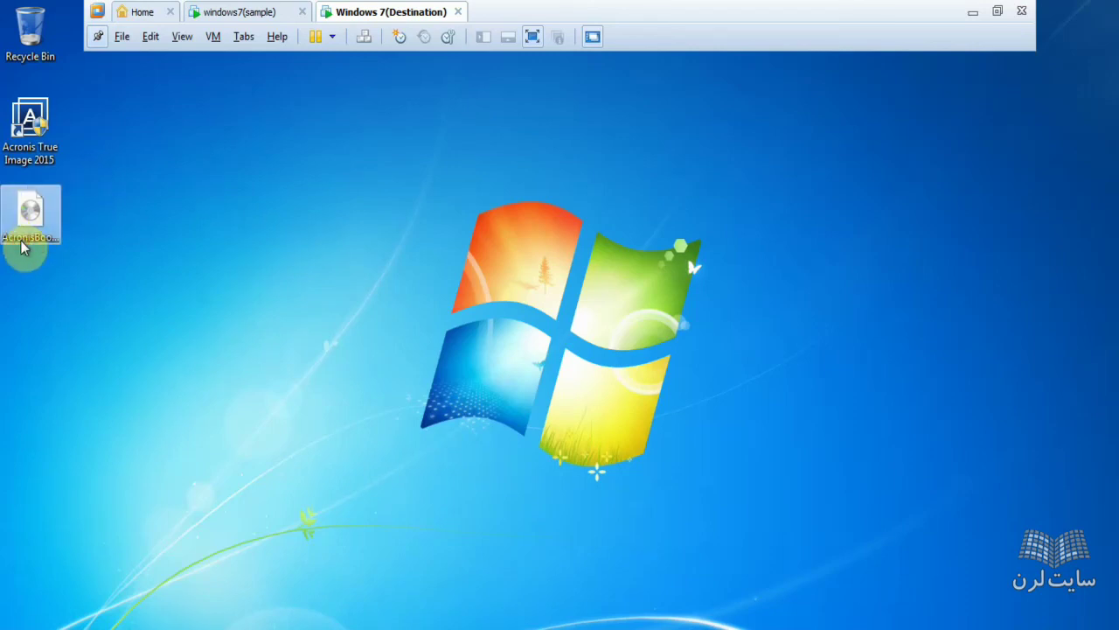